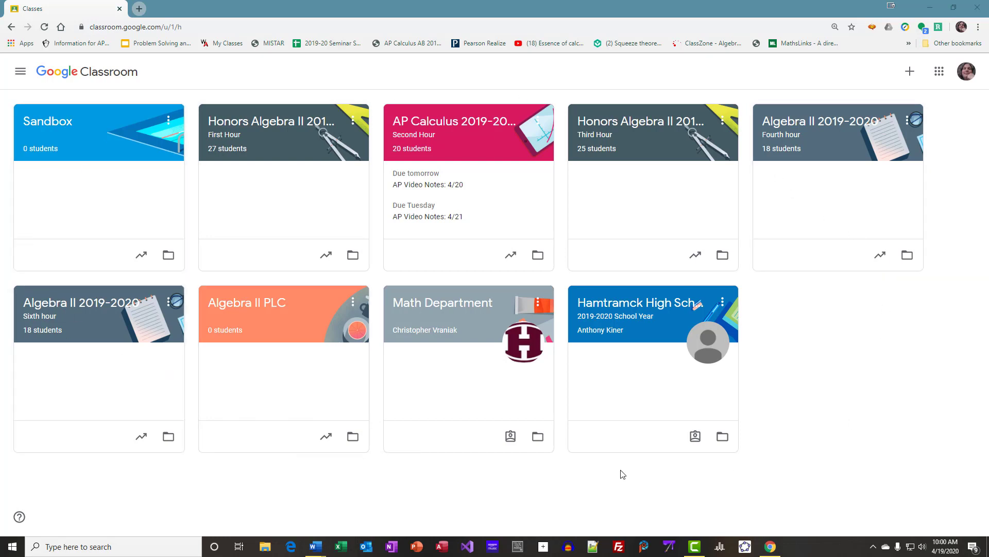
Step: Start a new quiz assignment in the Sandbox class's classwork
click(46, 123)
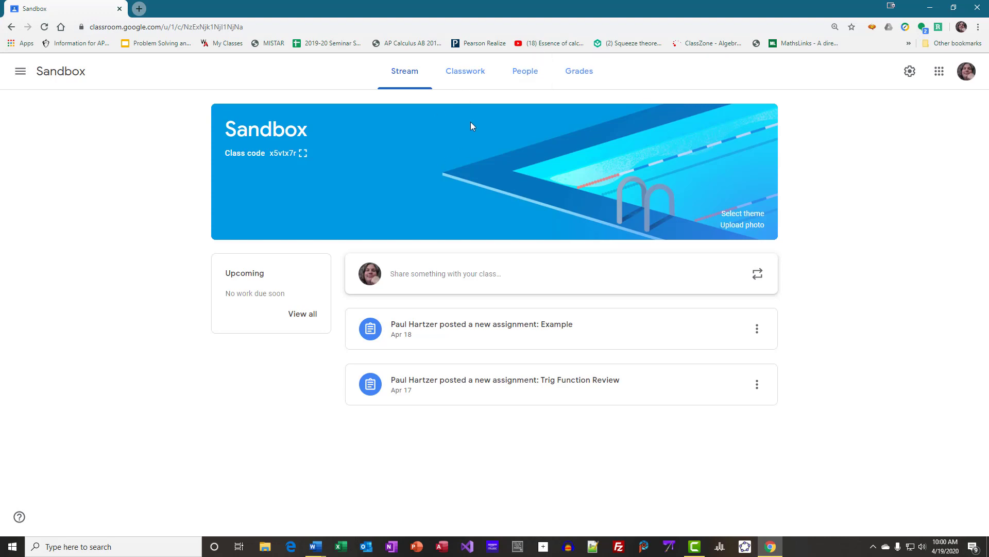
click(459, 72)
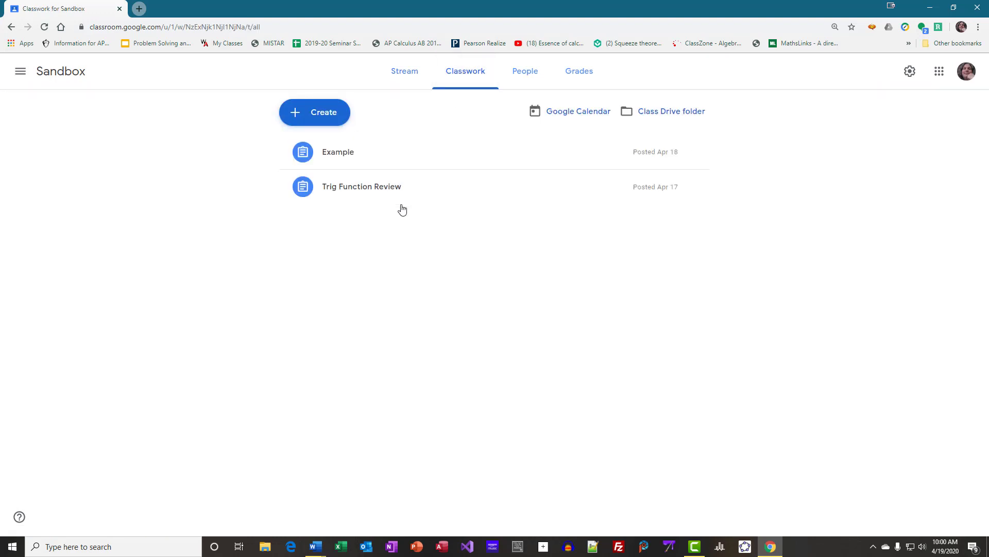
click(316, 119)
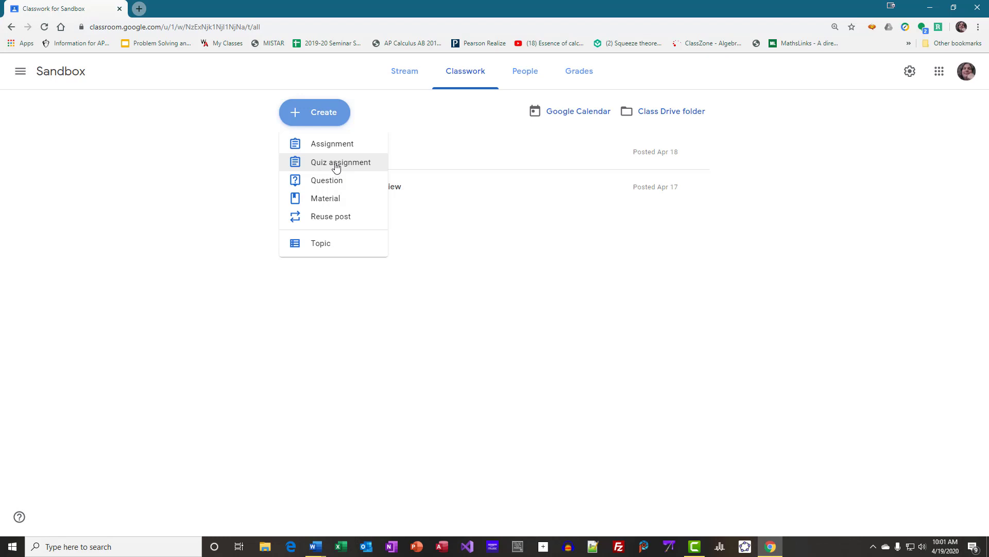
click(336, 165)
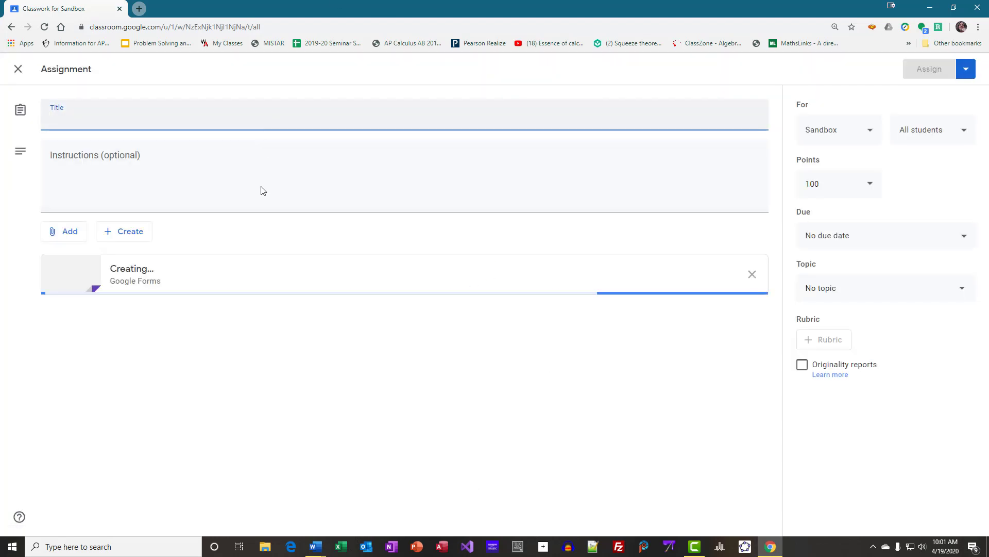
Step: Title the assignment "Arithmetic Review" and enter the instructions "Complete the attached exercise."
click(124, 115)
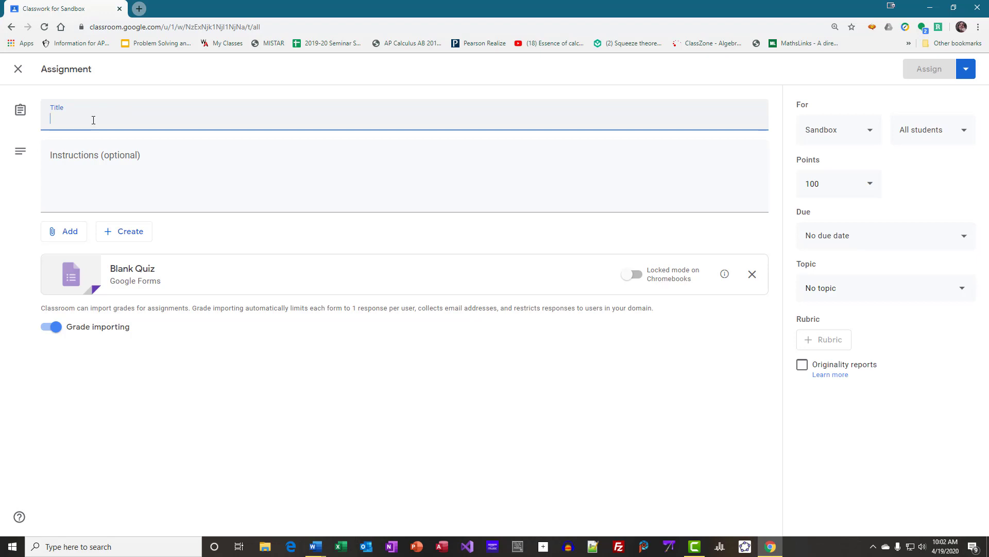
text(Arithmetic)
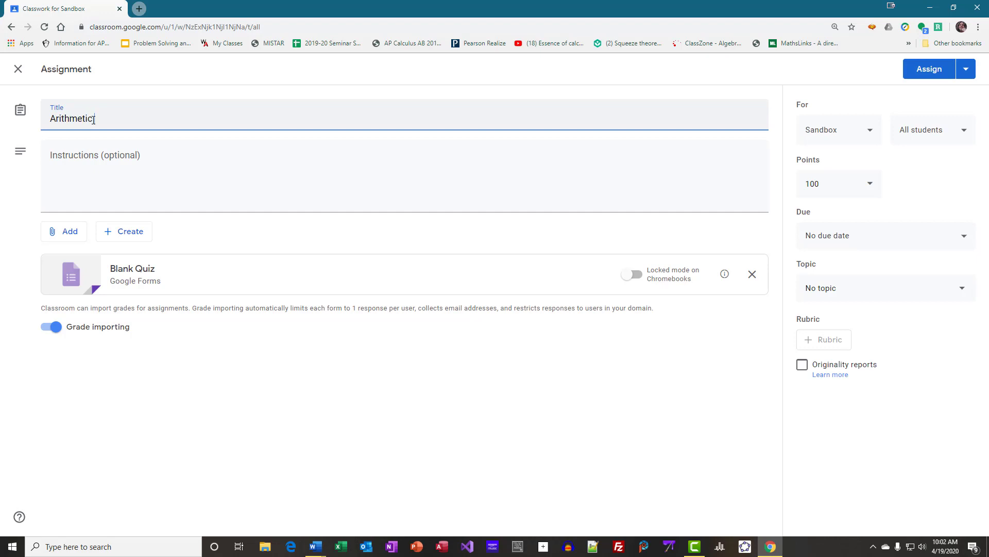
text( Review)
click(80, 160)
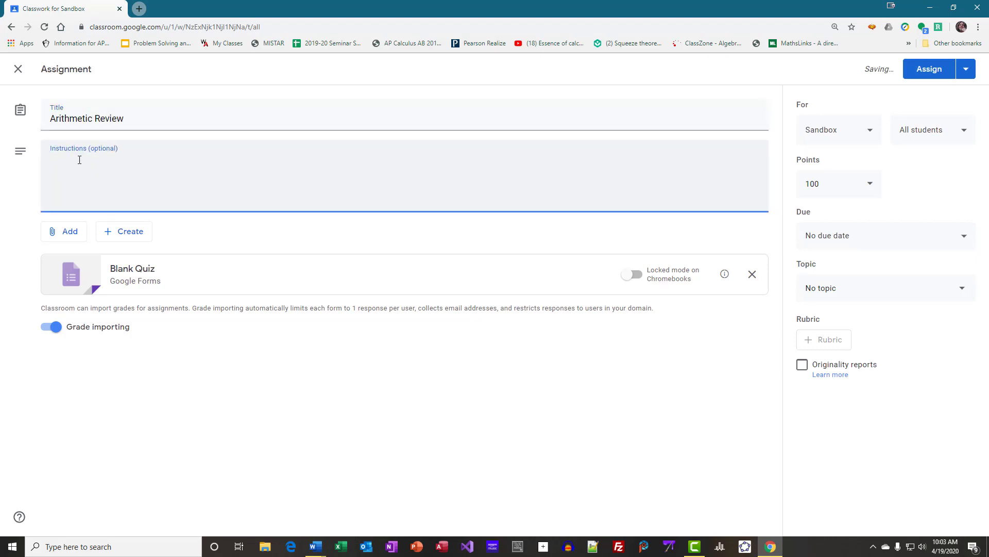
text(Complete the a)
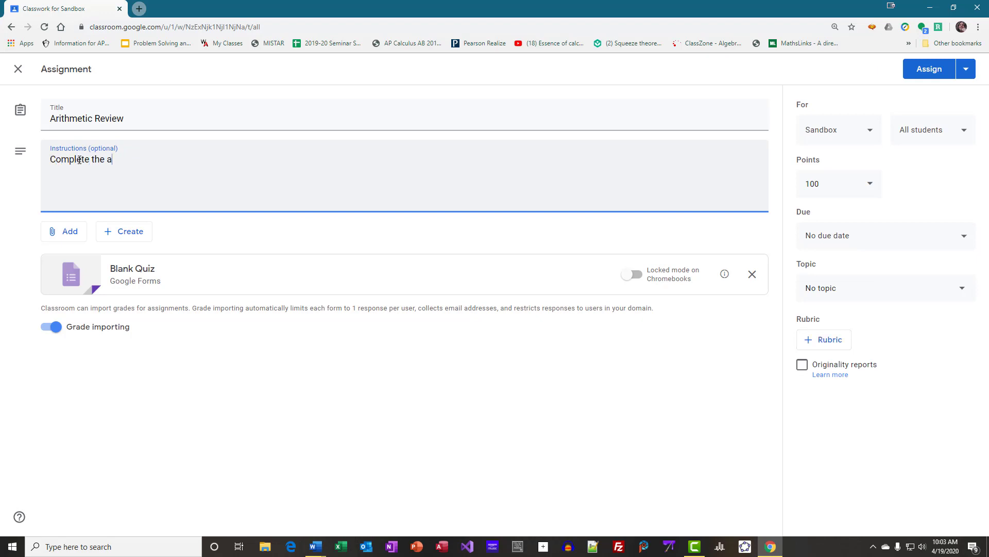
text(ttached )
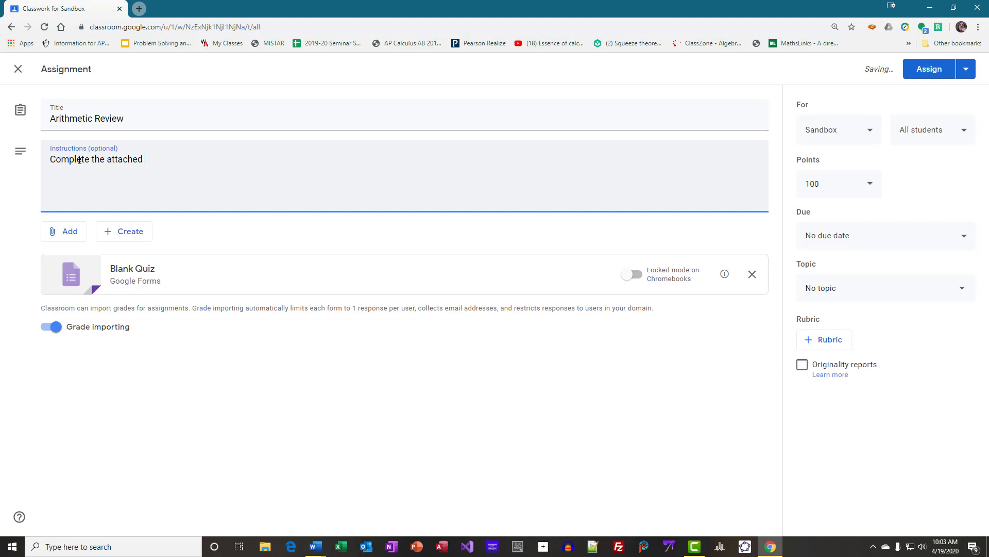
text(exercise.)
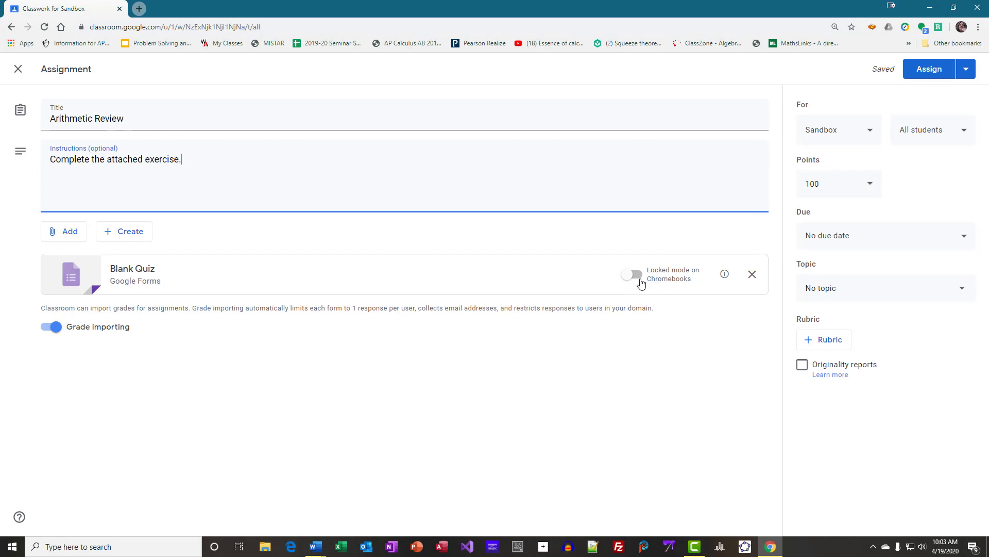
Step: Open the attached Blank Quiz form and change its title to "Arithmetic Review"
click(130, 272)
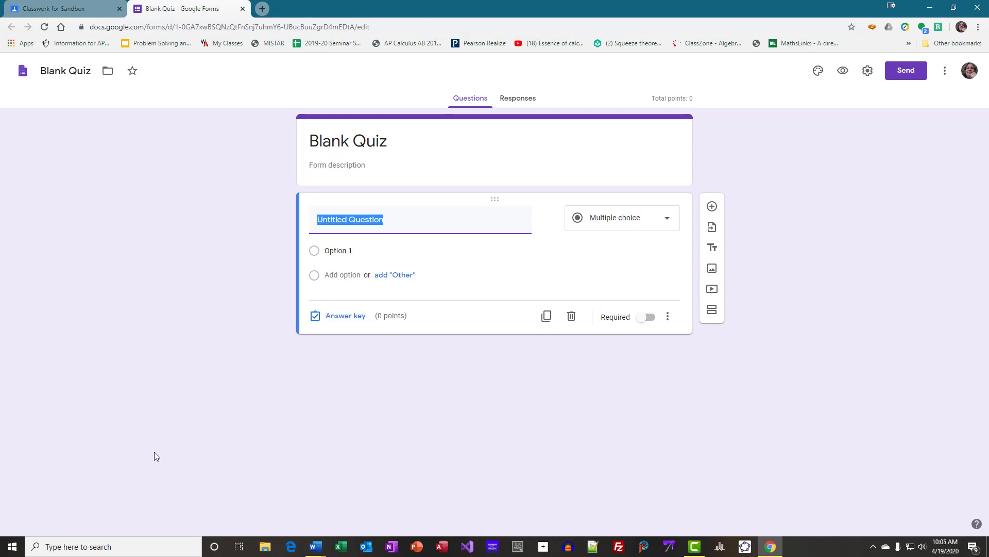
click(361, 135)
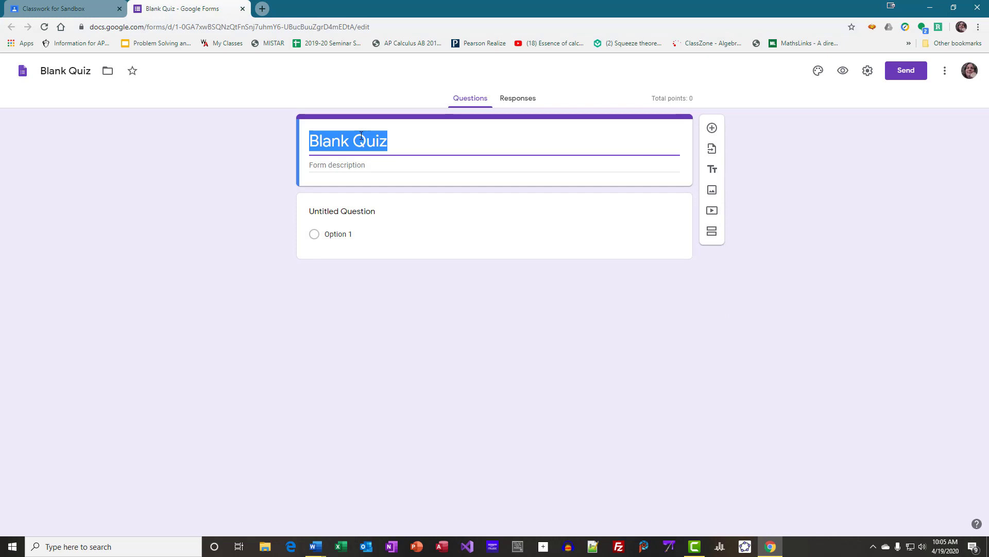
text(Arith)
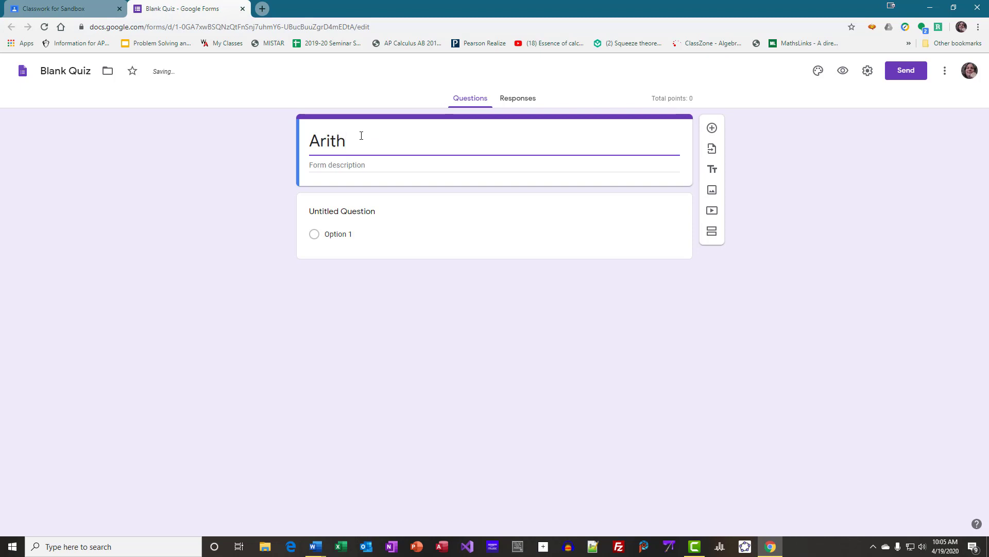
text(metic Review)
click(224, 190)
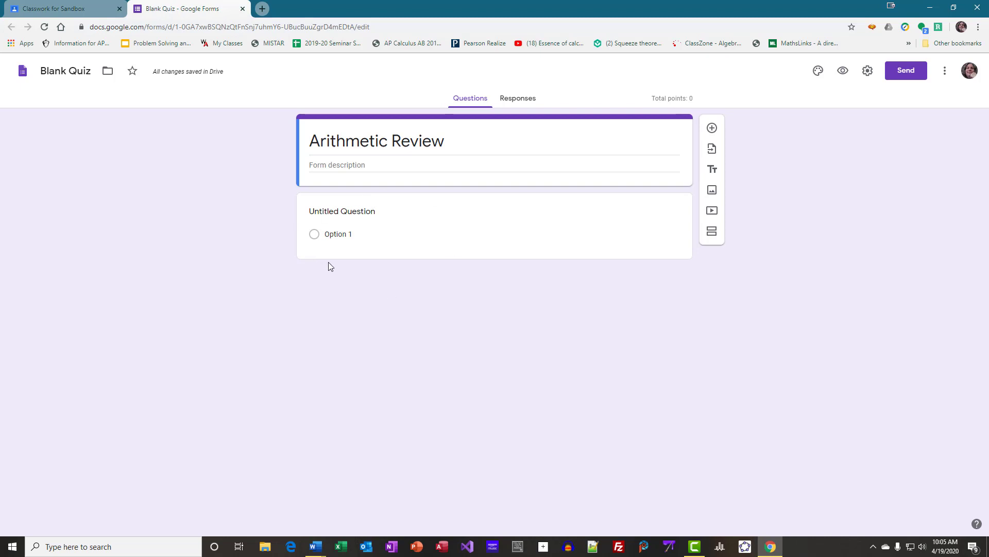
Step: Turn the untitled first question into a required short-answer question called "Name"
click(322, 212)
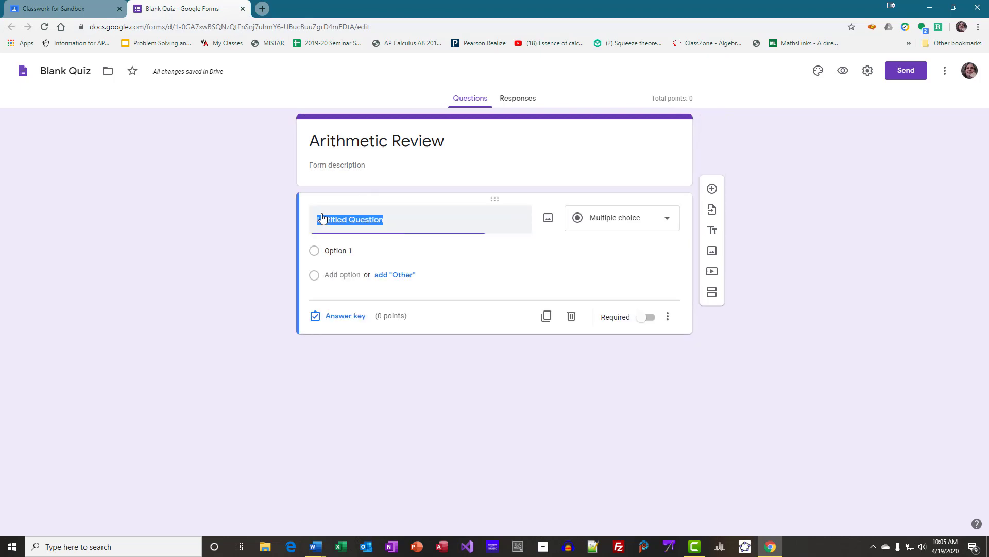
key(BackSpace)
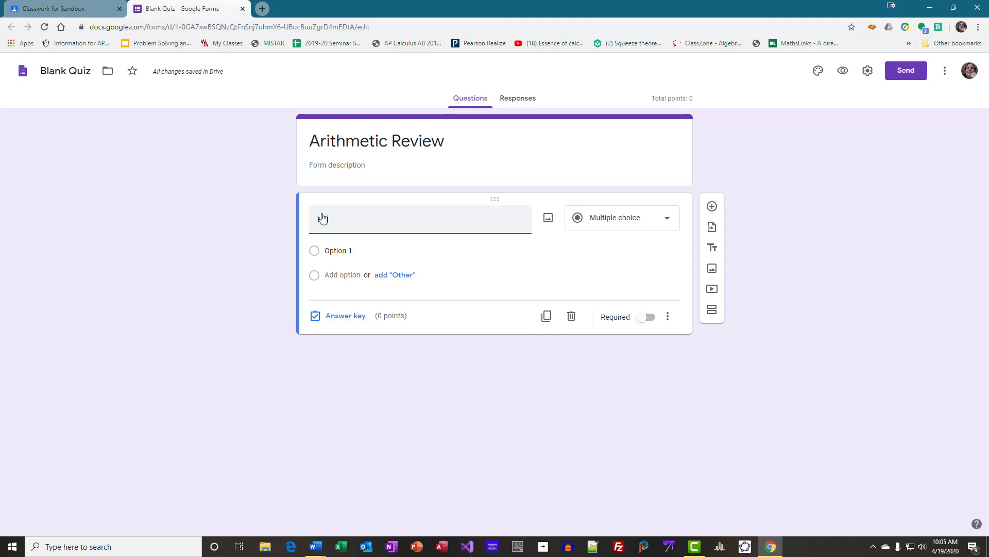
text(Name)
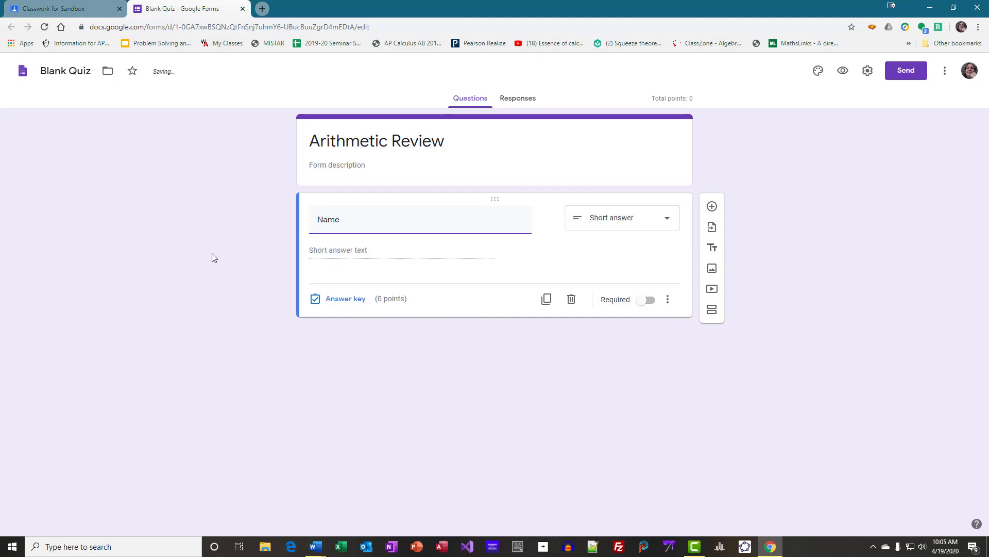
click(212, 253)
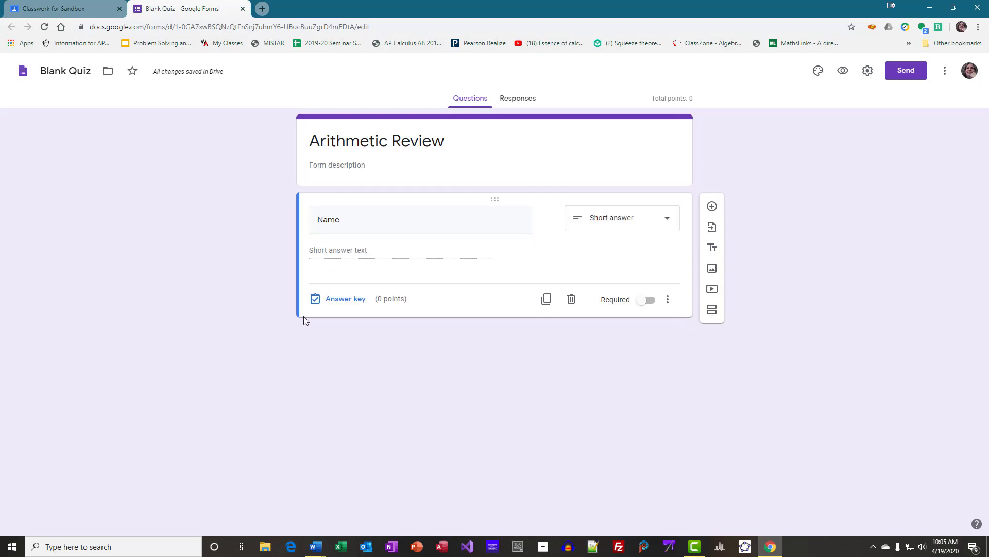
click(651, 302)
click(667, 219)
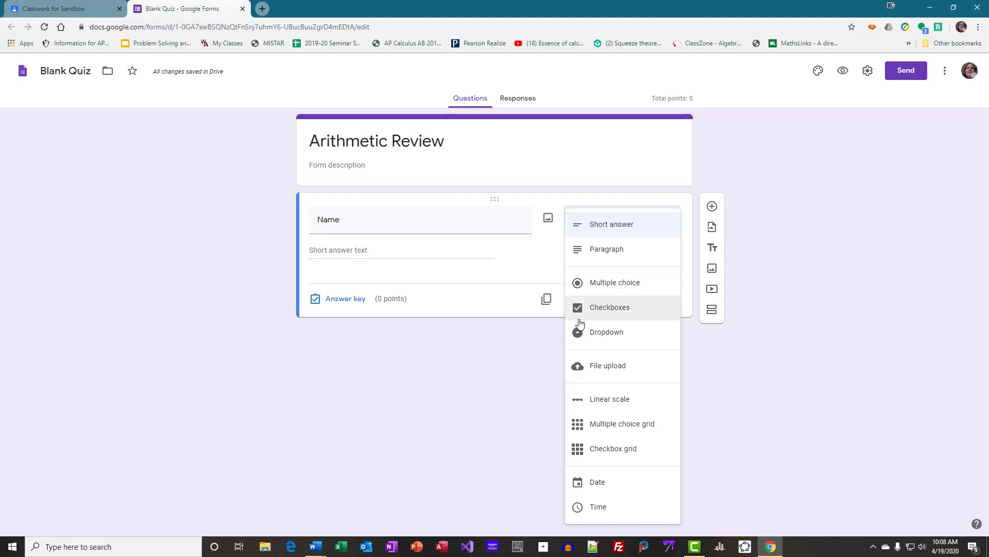
click(467, 364)
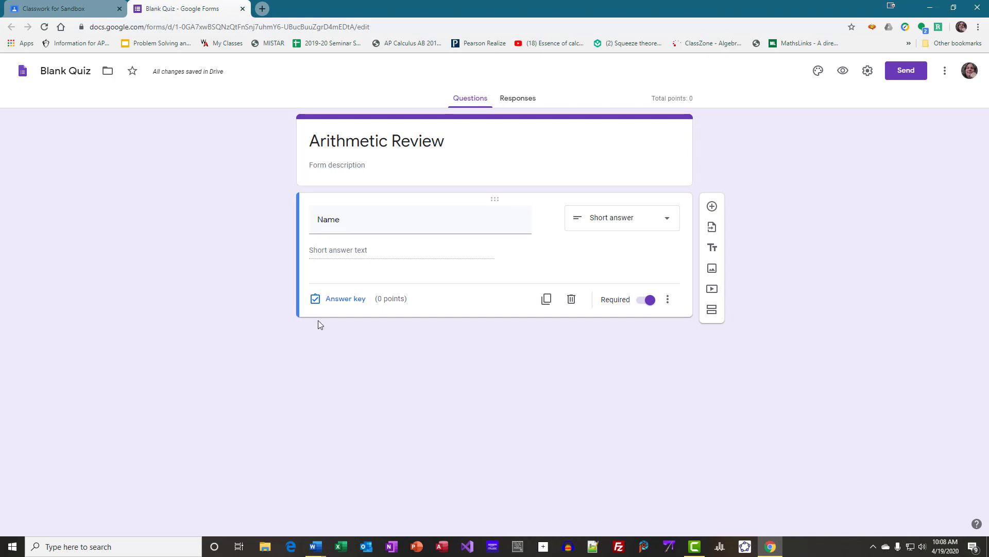
Step: Add a multiple-choice question "What is 3 + 5?" with the options 7, 9, 12, 8 and 17
click(712, 206)
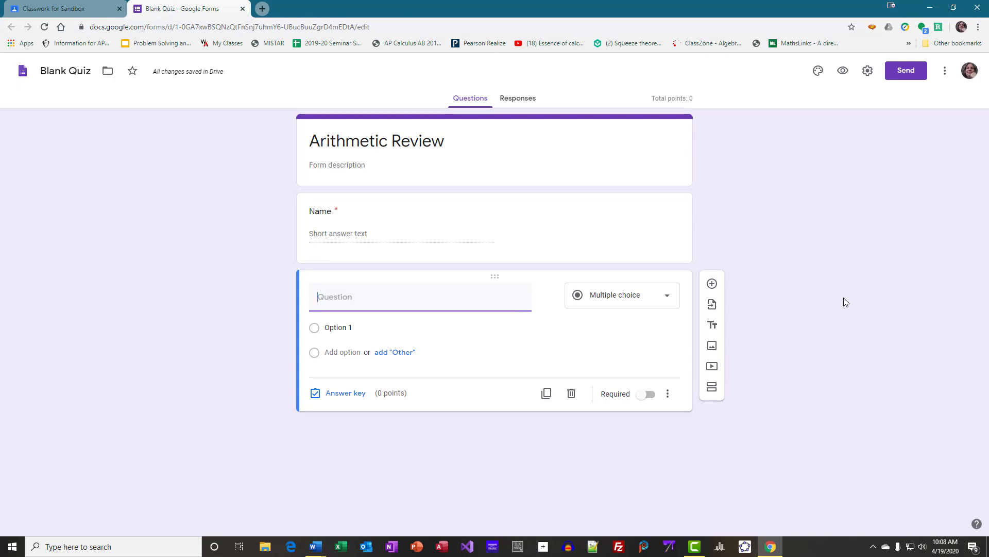
text(What is 3 + 5?)
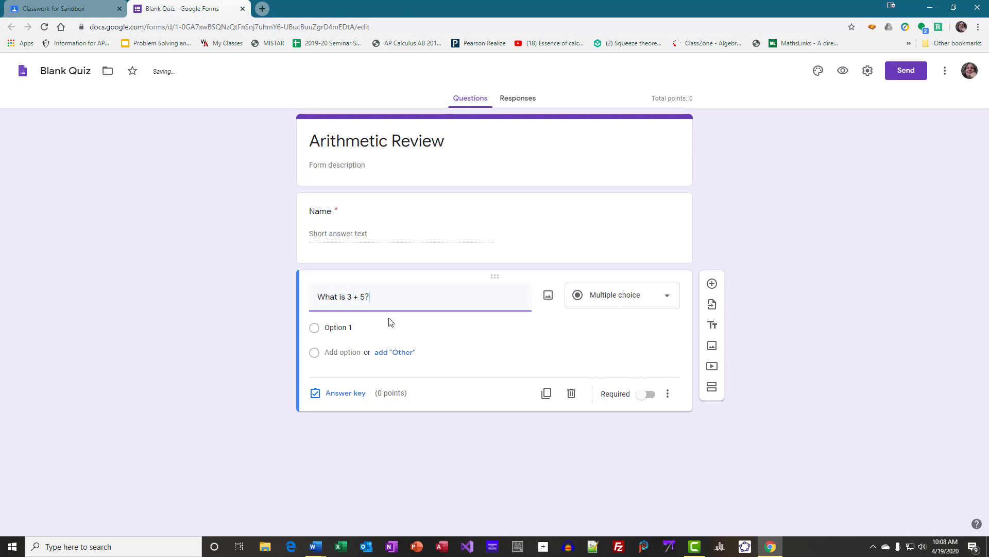
click(337, 334)
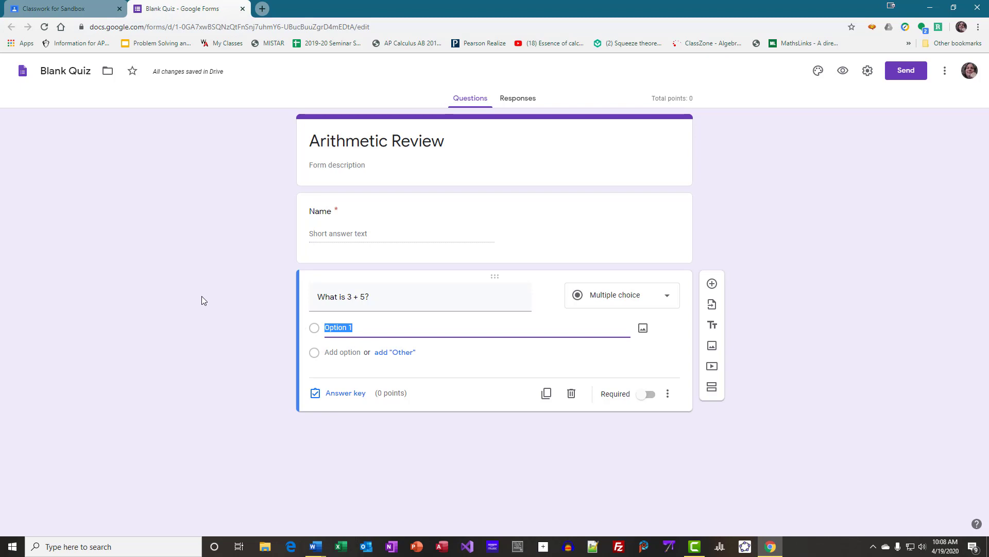
text(7)
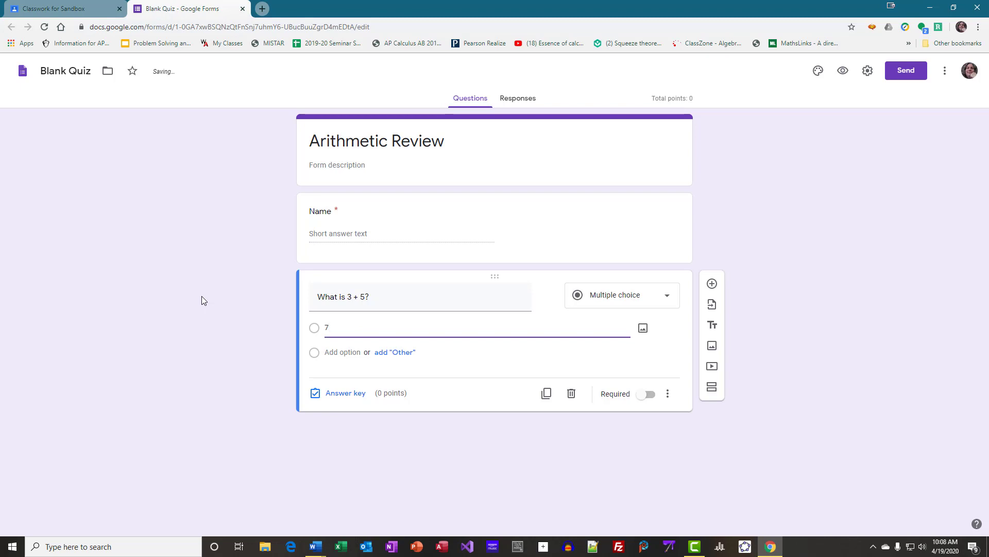
key(Return)
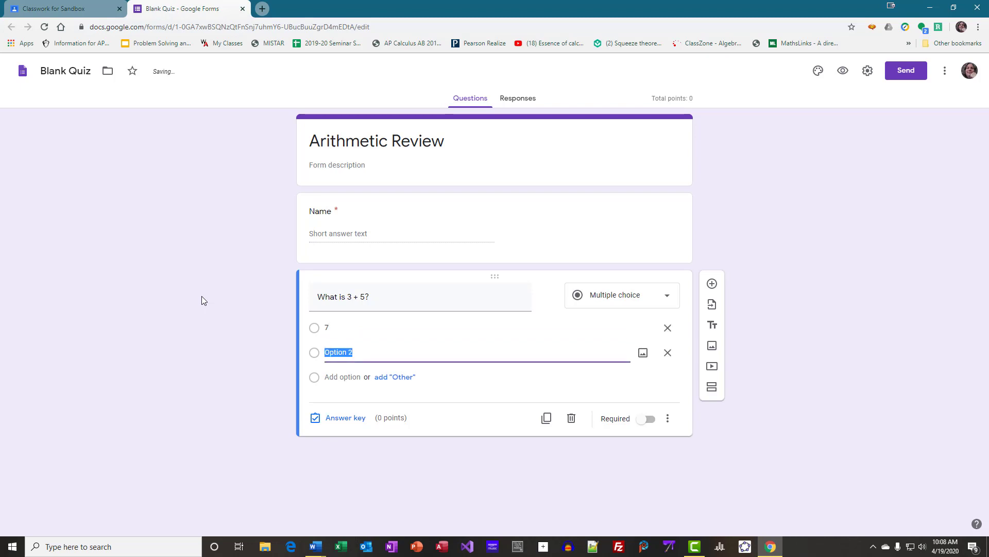
text(9)
key(Return)
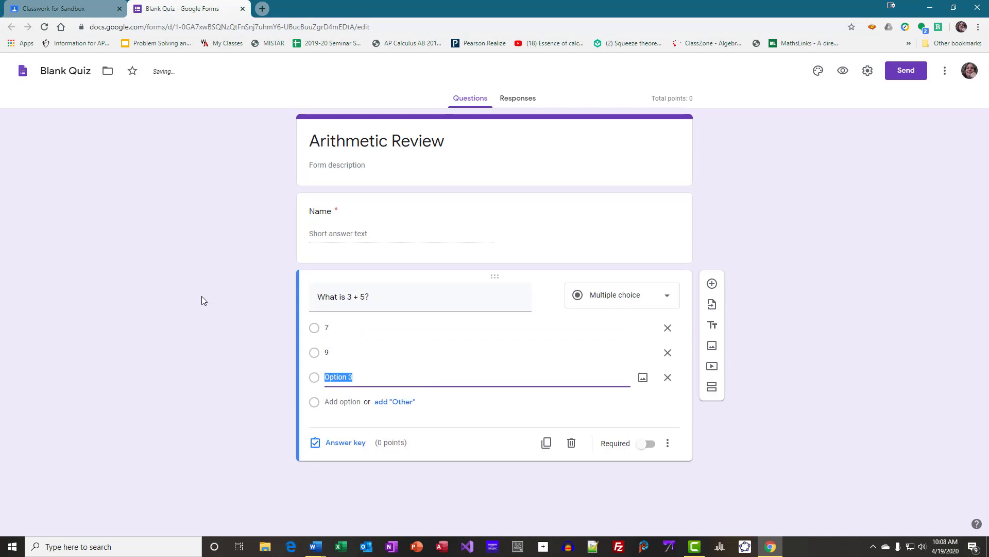
text(12)
key(Return)
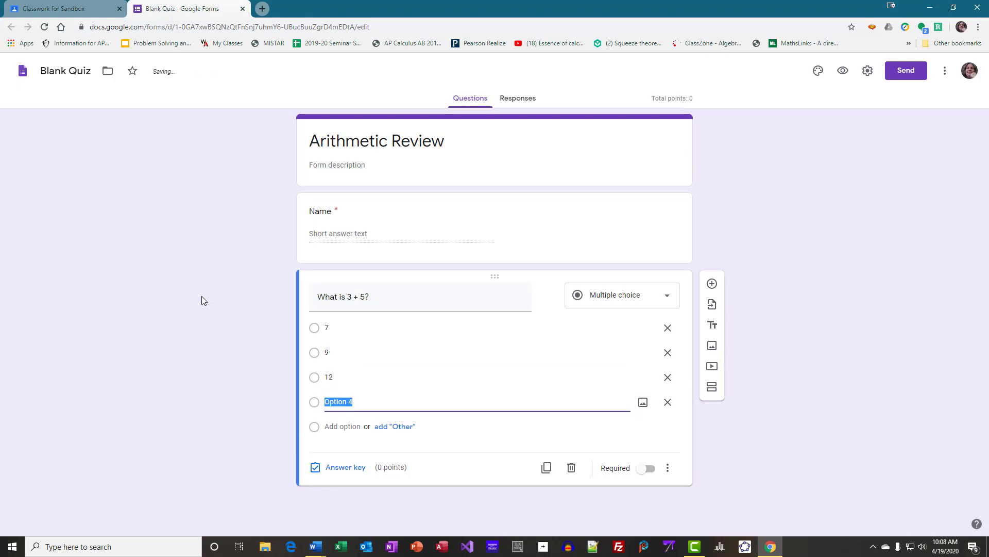
text(8)
key(Return)
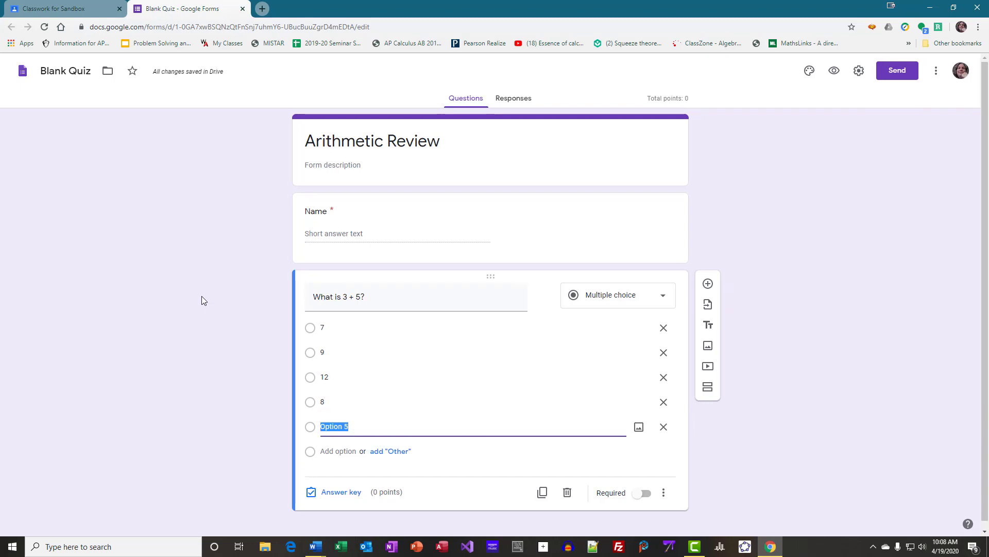
text(17)
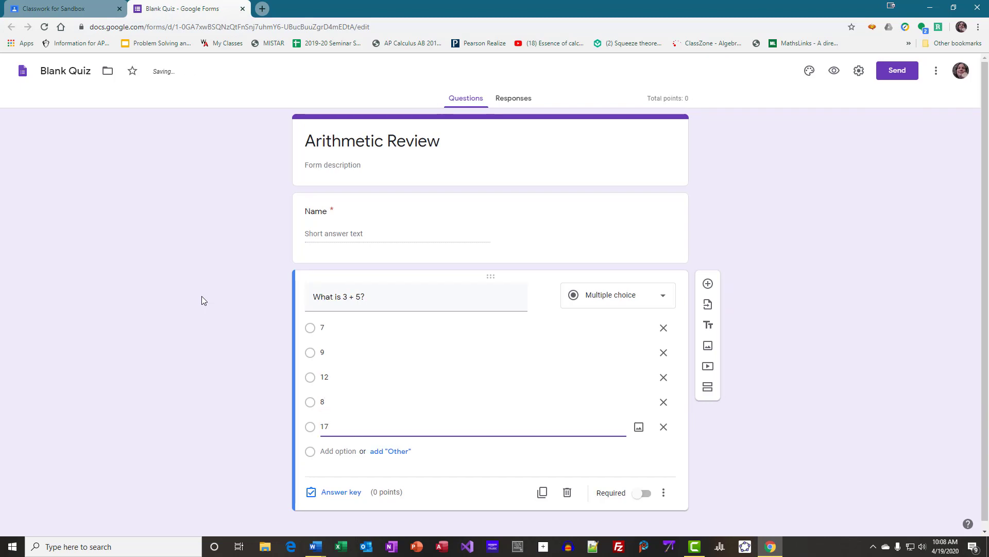
click(236, 447)
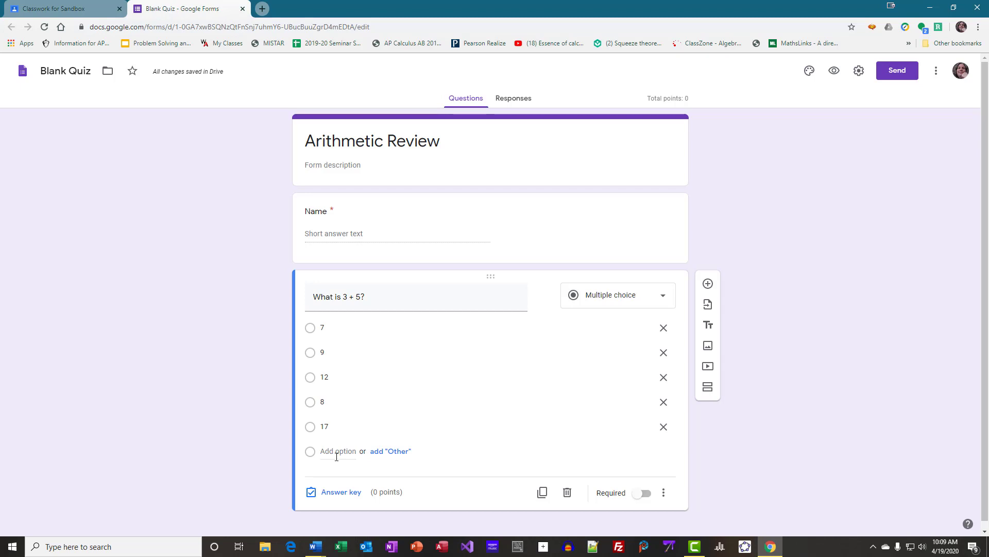
Step: Mark 8 as the correct answer to "What is 3 + 5?" for 5 points and make the question required
click(335, 496)
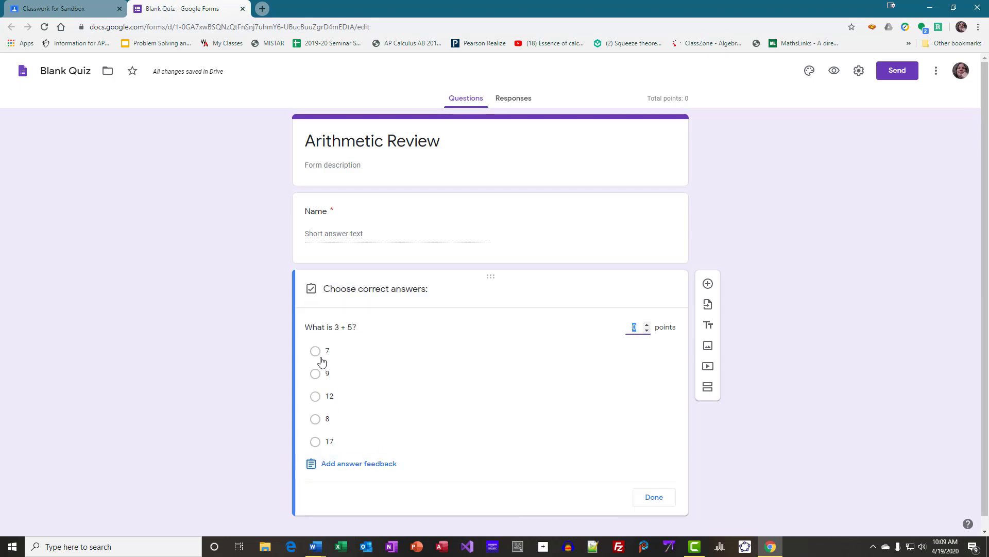
click(316, 419)
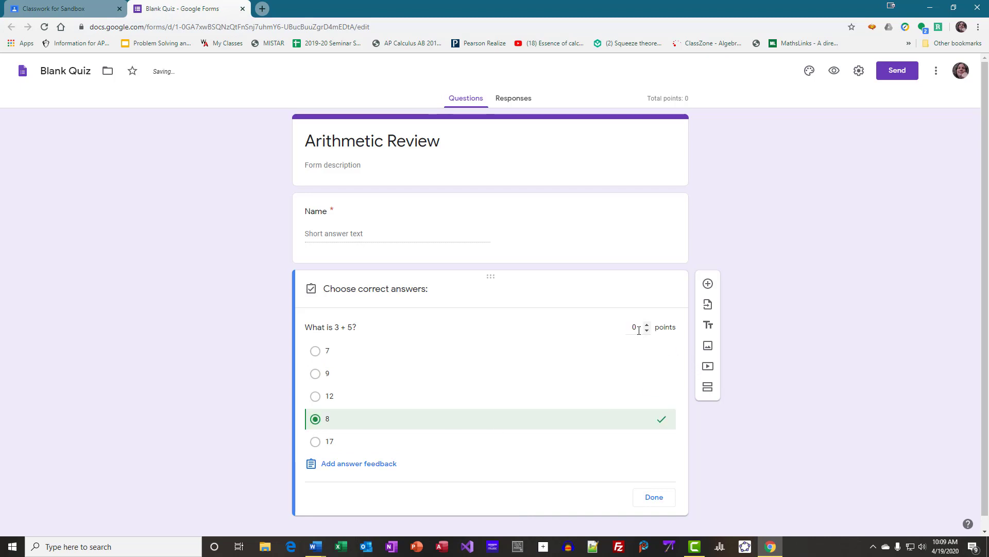
drag(638, 329, 614, 330)
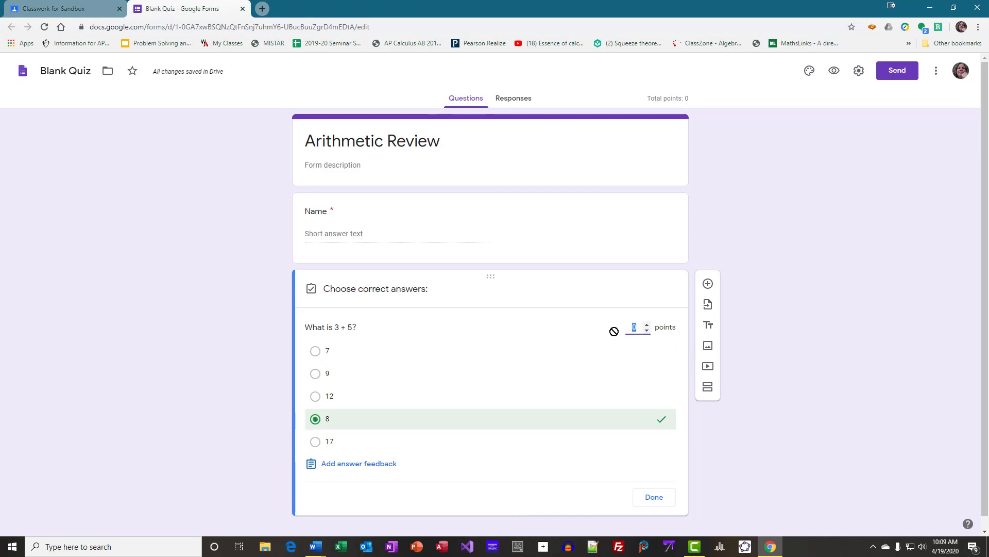
text(5)
click(655, 497)
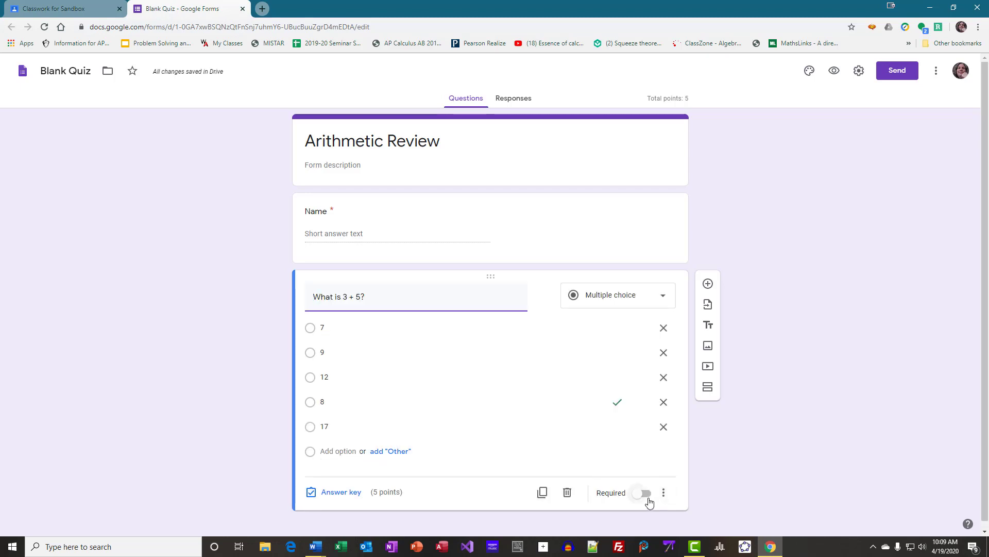
click(647, 496)
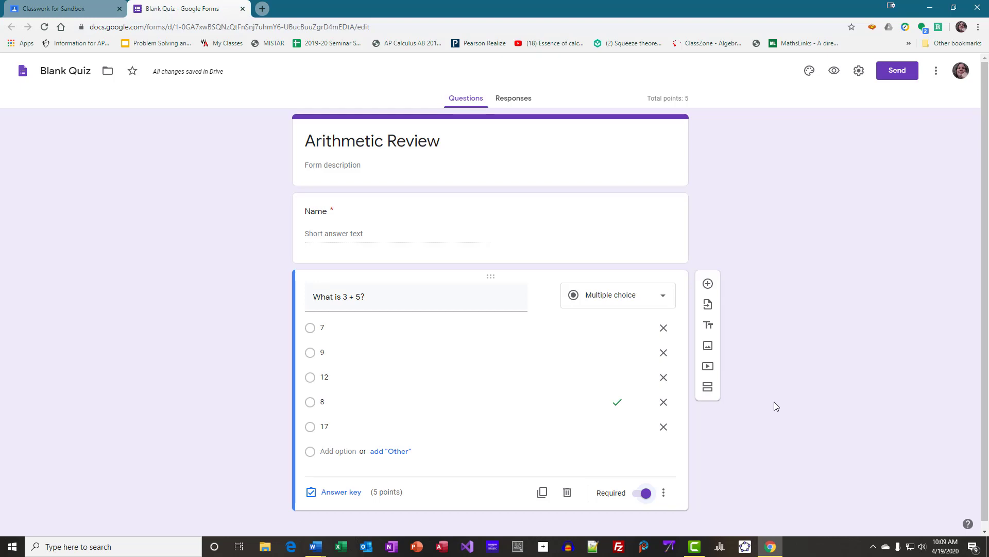
Step: Preview the quiz as students see it and return to the form editor
click(835, 72)
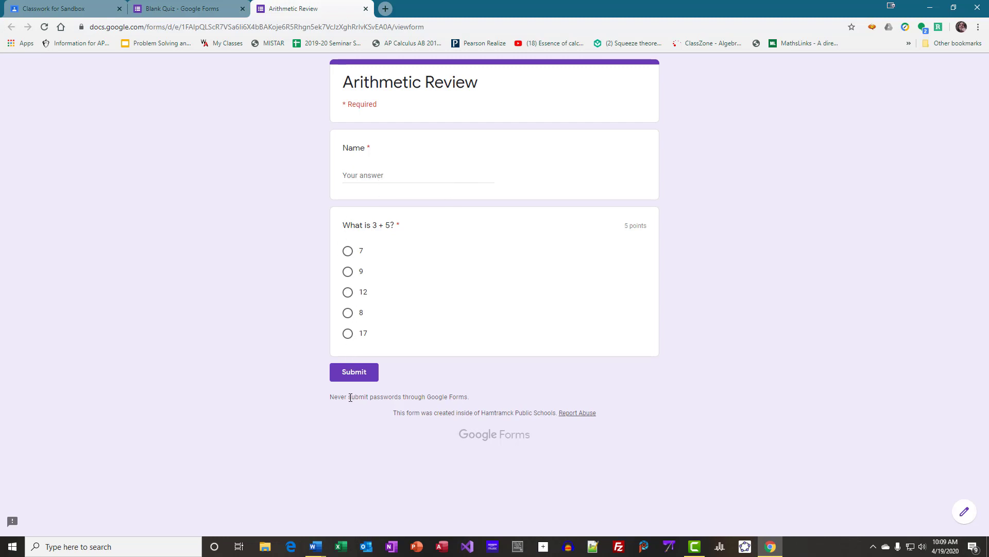
click(366, 9)
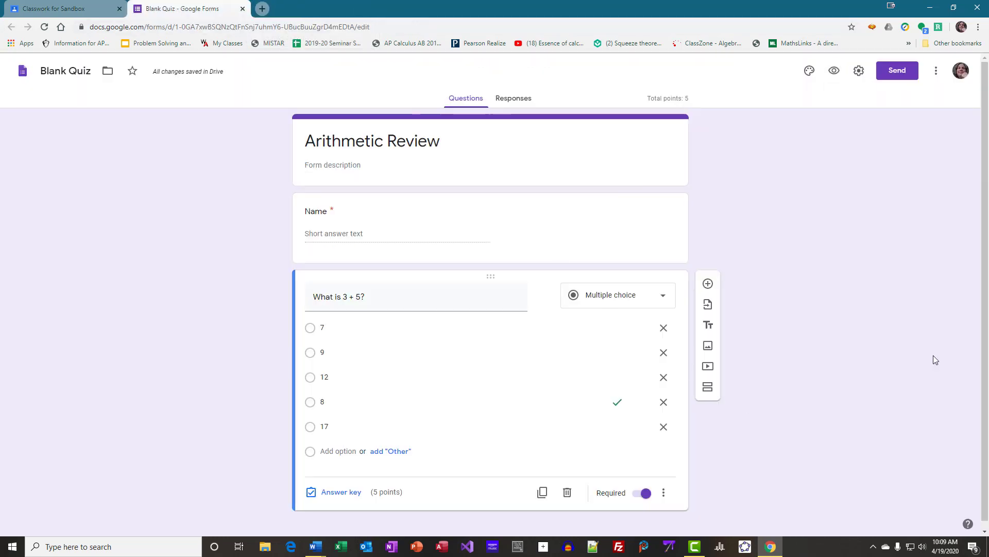
Step: Add a new checkboxes question worded "Which of these is an animal? (Check all that apply.)"
click(708, 276)
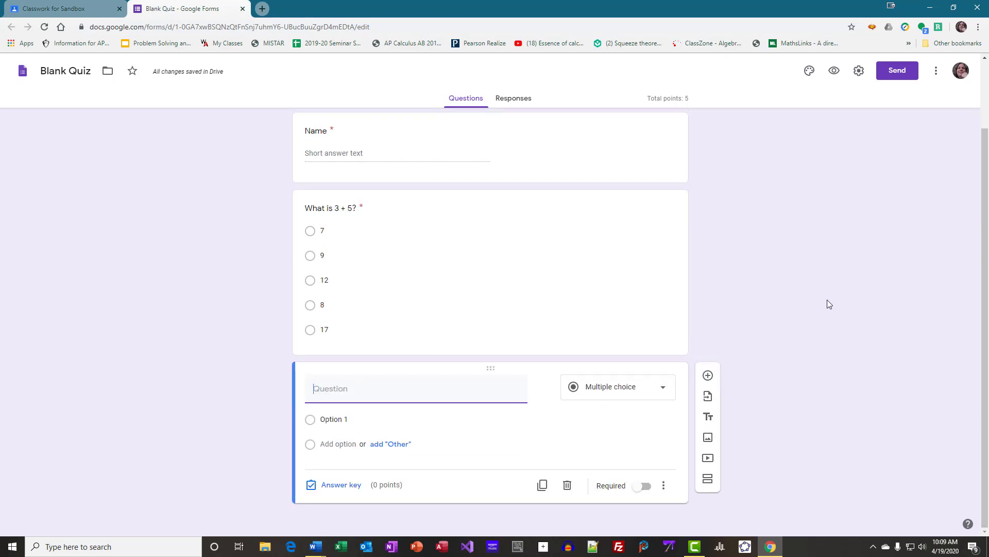
text(Which of this)
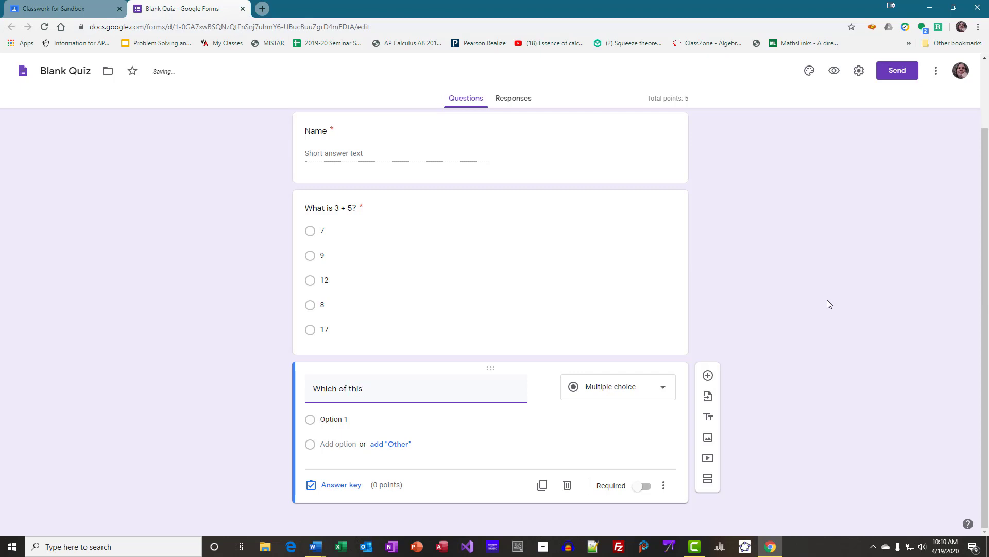
key(BackSpace)
key(BackSpace)
text(ese o)
key(BackSpace)
text(is )
text(an anima)
text(k?)
key(BackSpace)
key(BackSpace)
text(k)
key(BackSpace)
text(l?)
key(BackSpace)
key(BackSpace)
text(?)
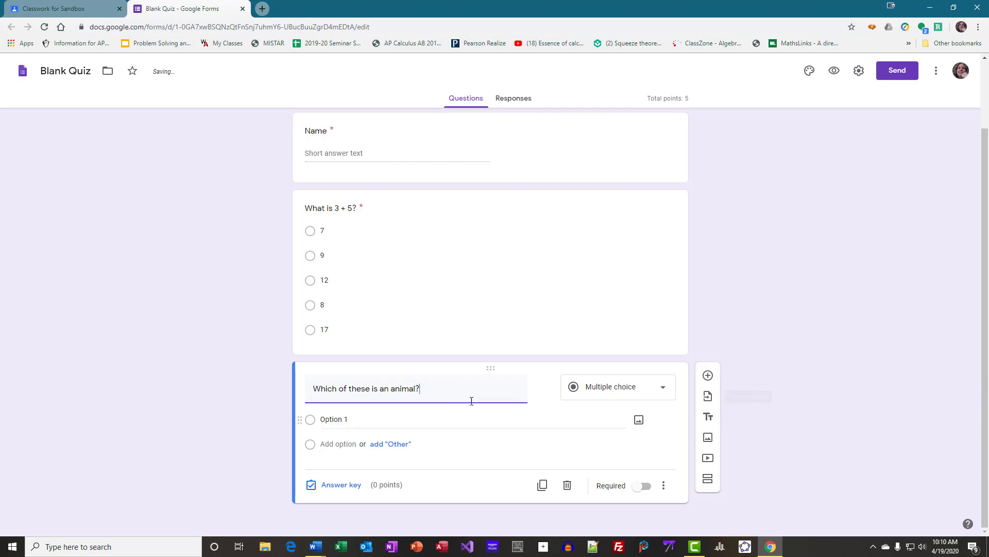
text( (C)
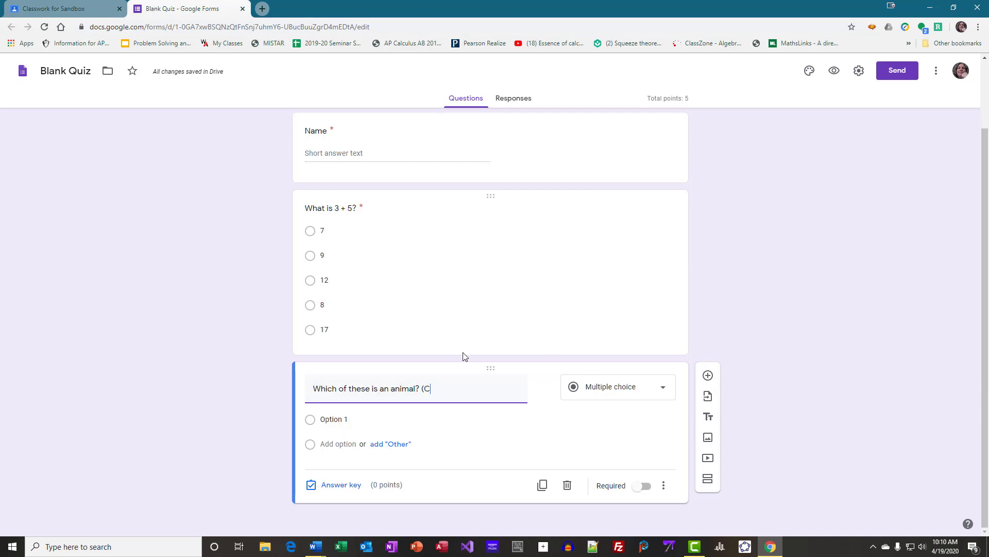
text(heck )
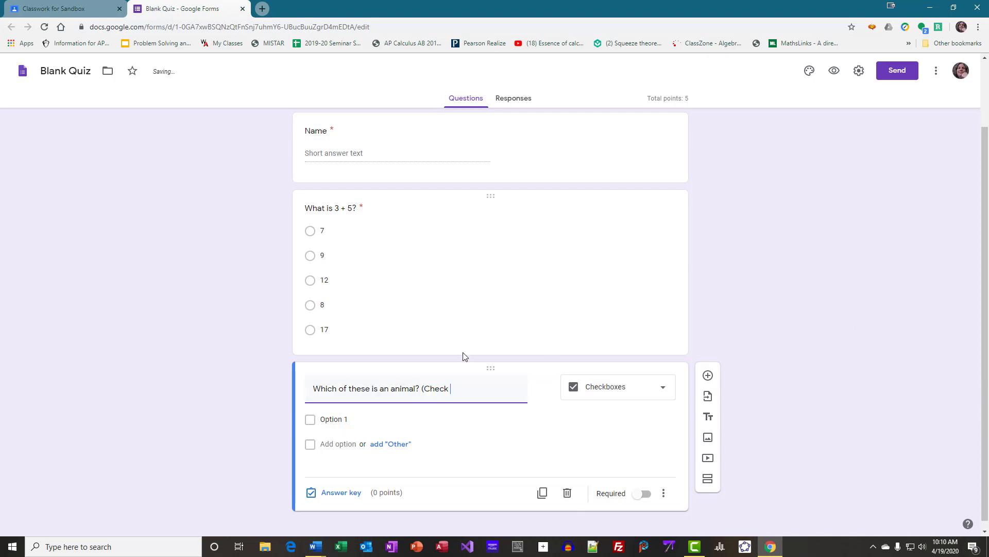
text(all that apply.))
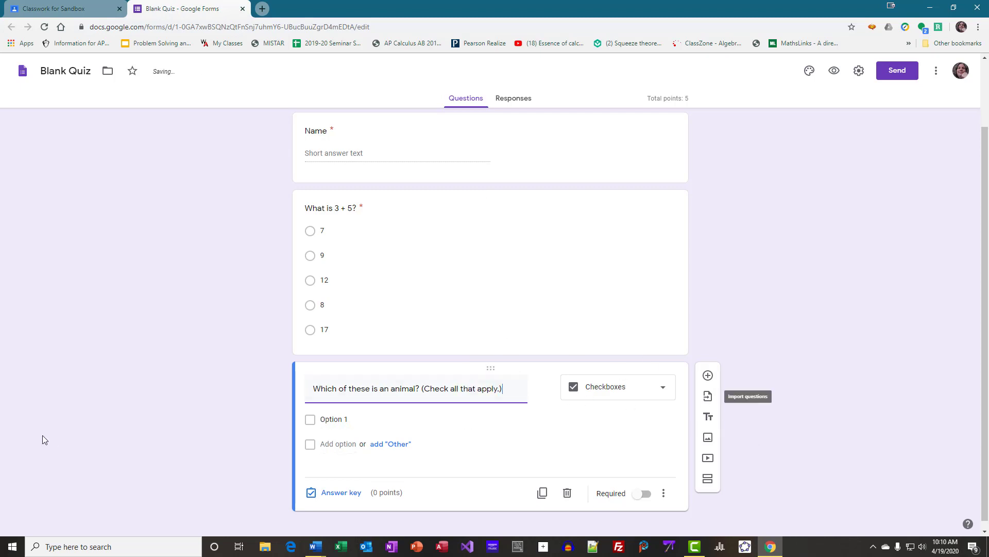
Step: Enter Duck, Human, Gorilla, Elephant and Dolphin as the answer options of the animal question
click(338, 420)
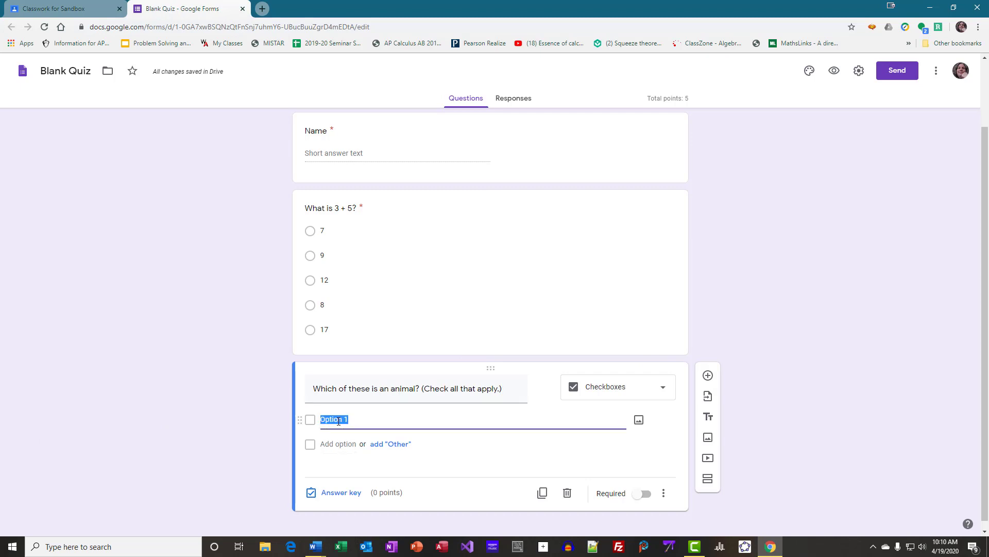
text(Duck)
key(Return)
text(Human)
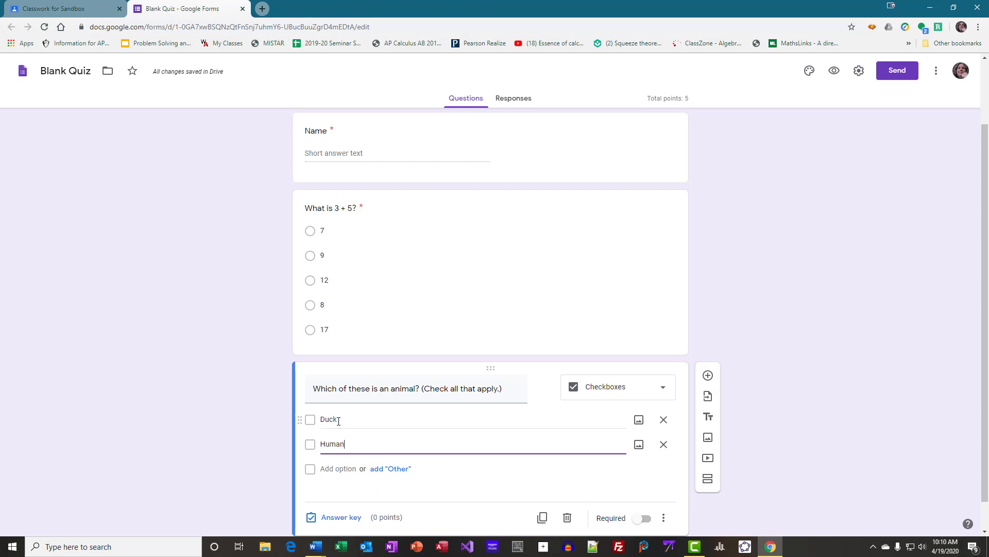
key(Return)
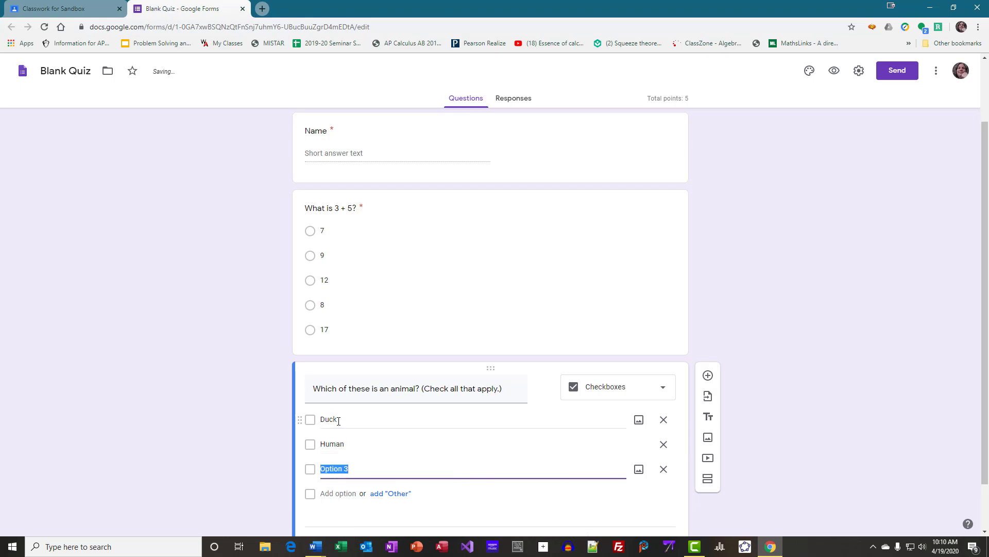
text(Gorilla)
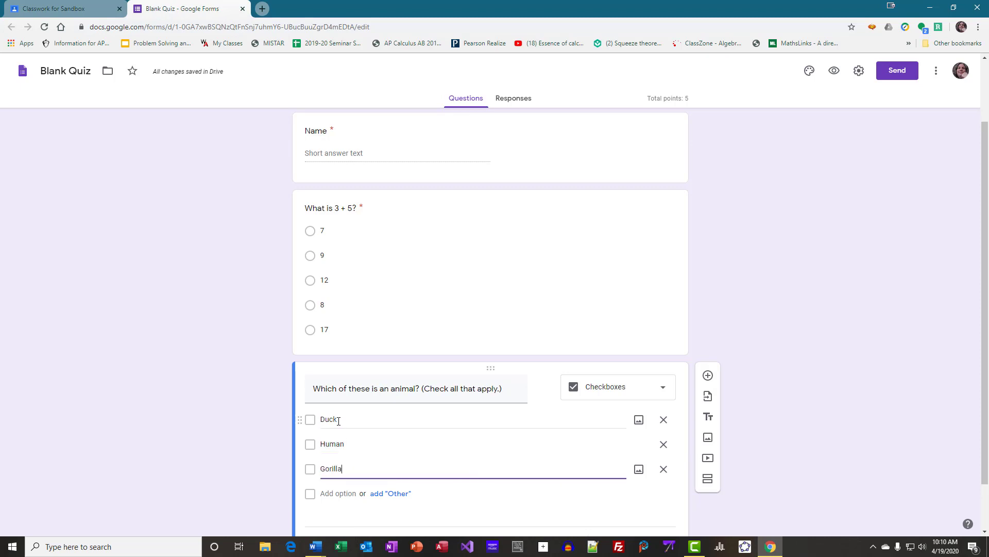
key(Return)
text(Elephant)
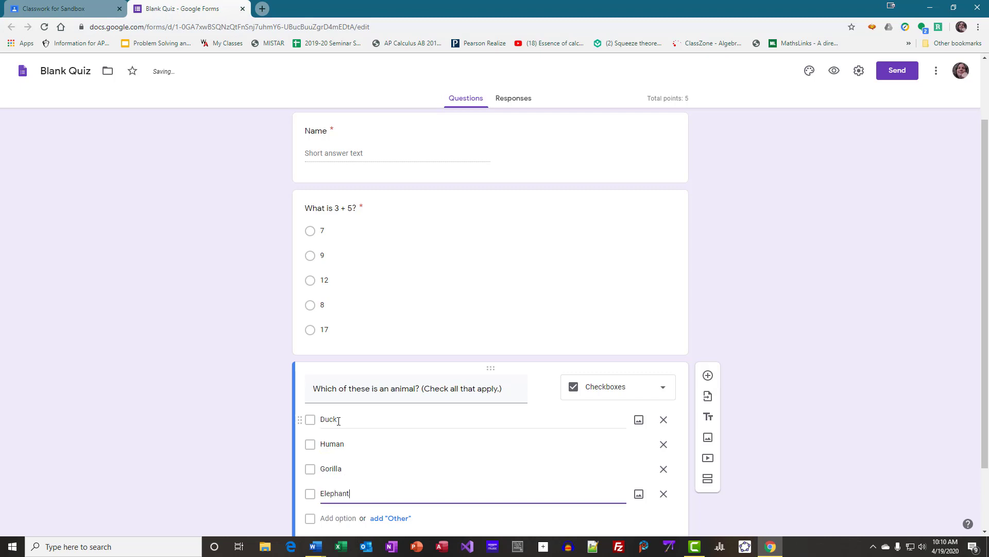
key(Return)
text(D)
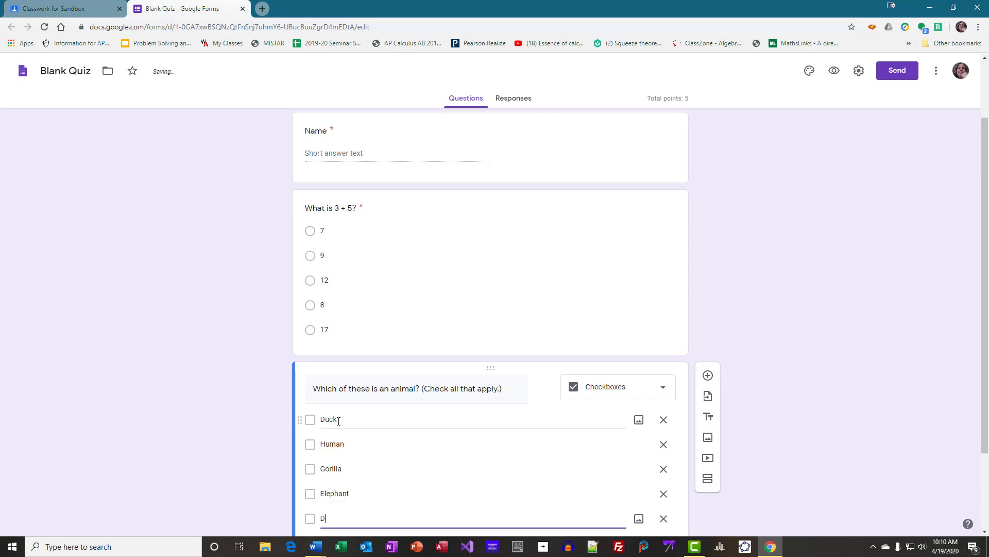
text(olphin)
Step: Set the animal question to 5 points and mark all five options as correct in its answer key
scroll(338, 420, down, 2)
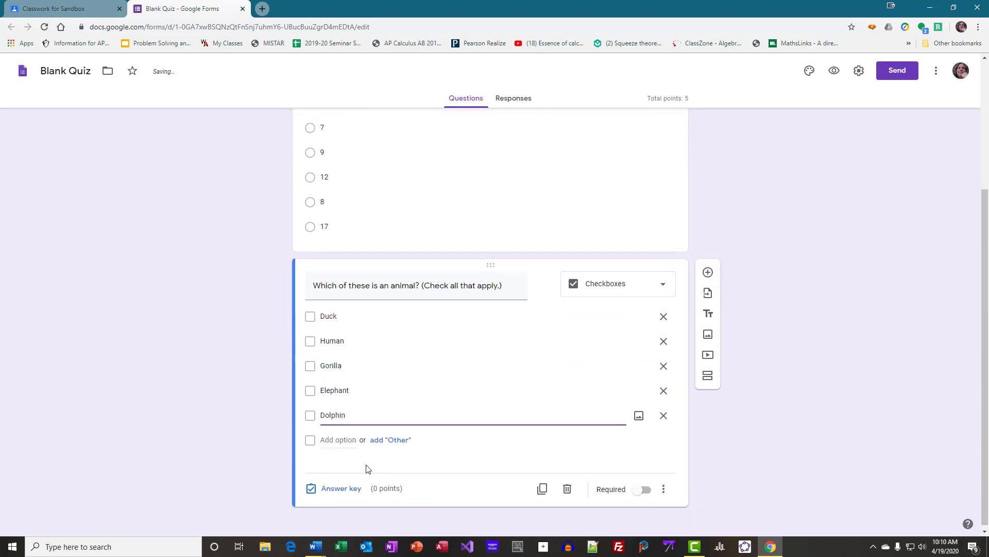
click(342, 489)
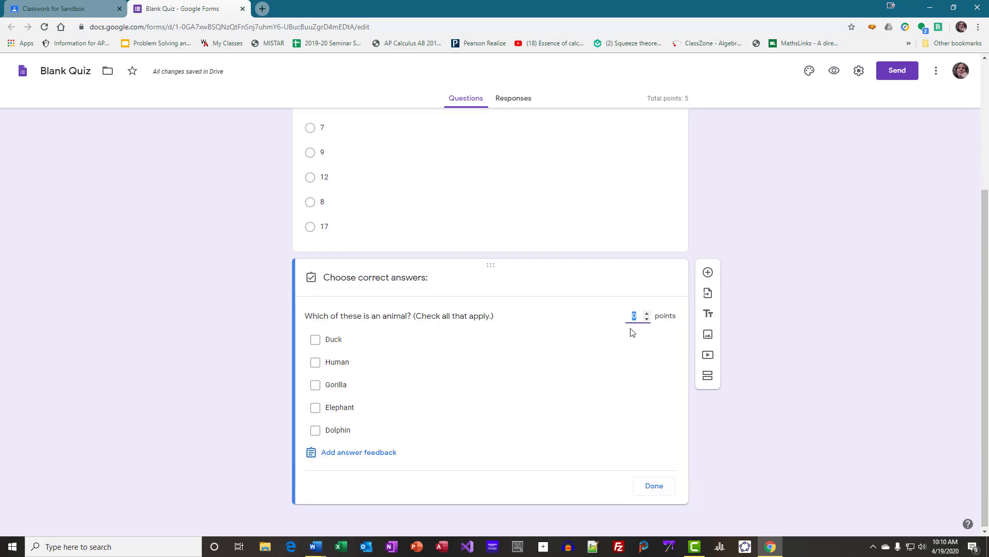
text(5)
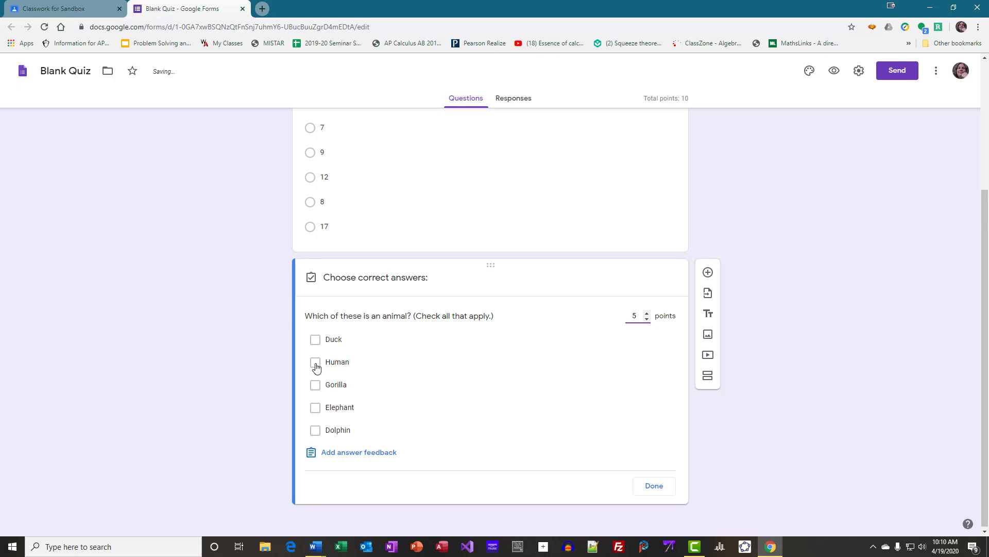
click(315, 362)
click(315, 385)
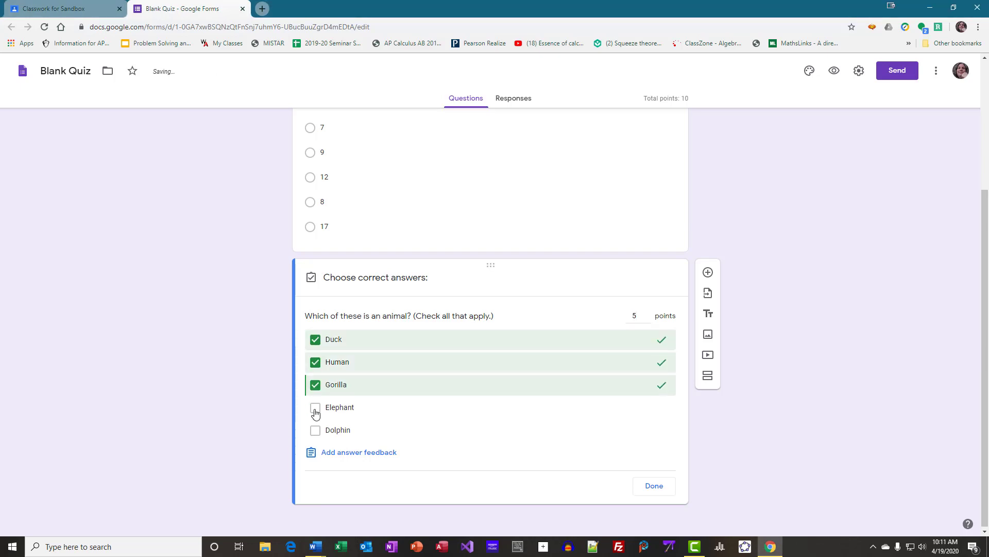
click(315, 408)
click(315, 431)
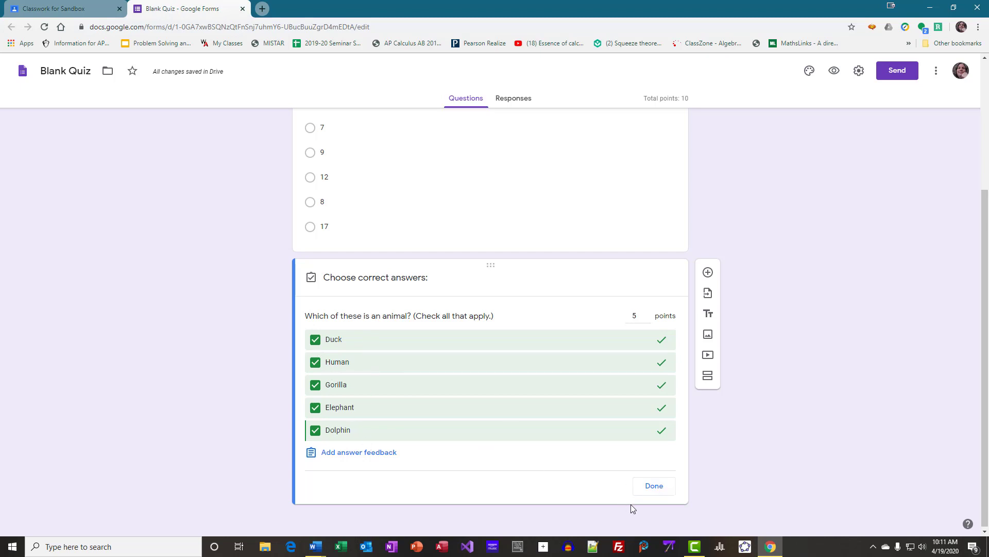
click(653, 487)
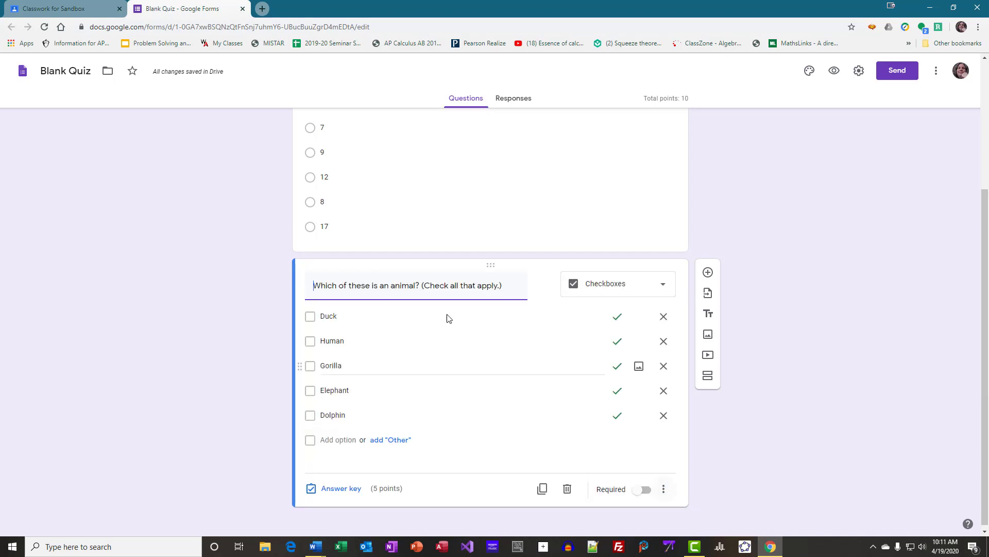
Step: Reword the animal question to ask which is "a mammal" and replace the Gorilla option with Salmon
drag(416, 286, 383, 284)
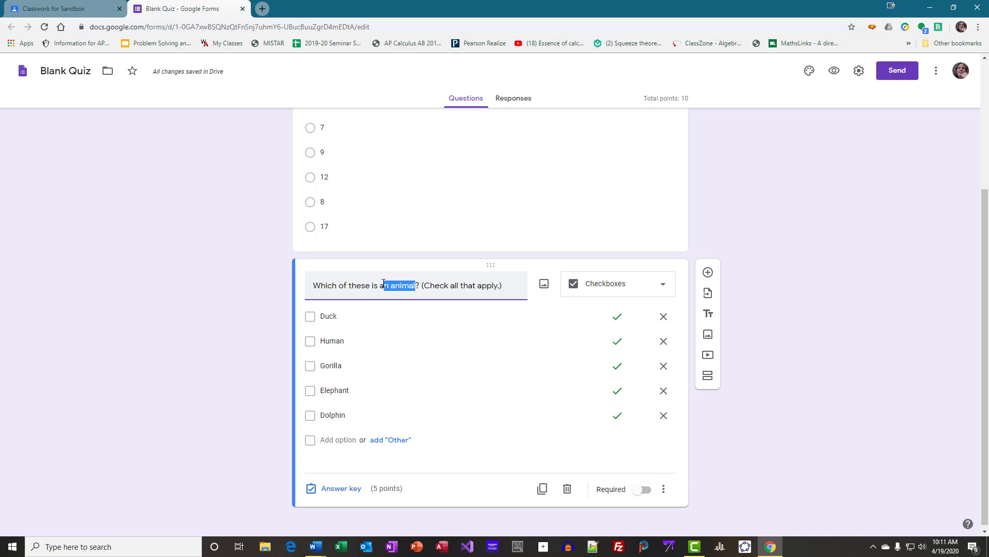
text(mammal)
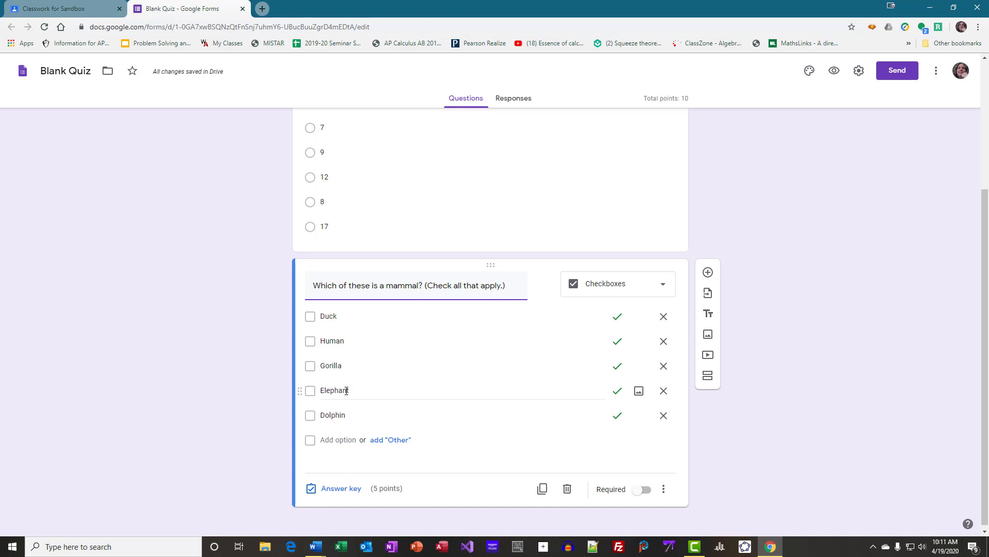
double_click(346, 366)
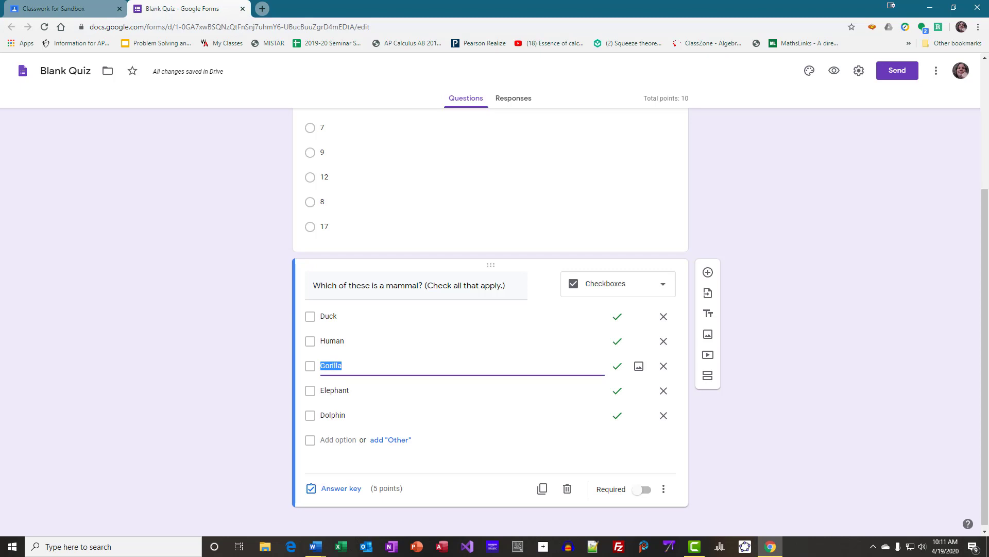
text(Salmon)
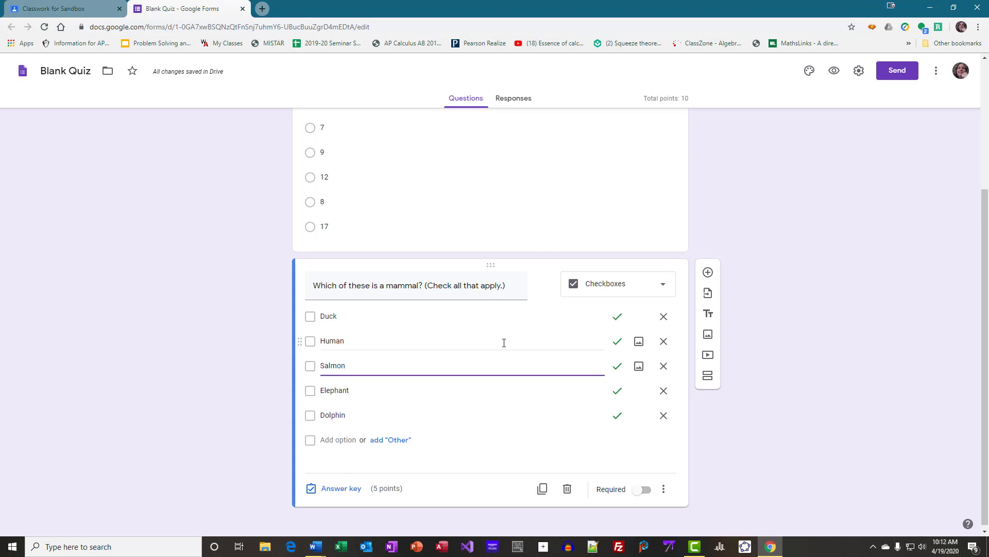
Step: Remove Duck, Salmon and Dolphin from the correct answers of the mammal question
click(334, 489)
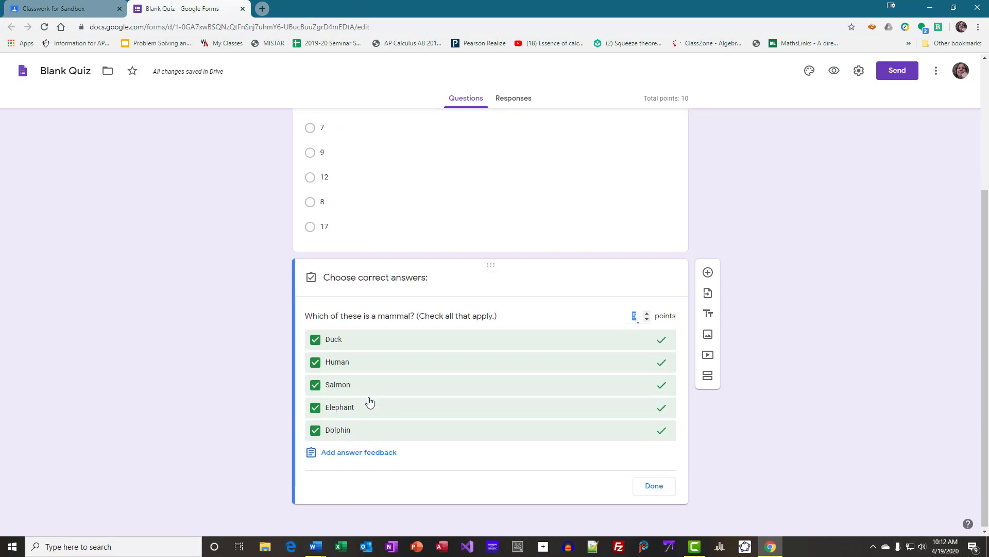
click(316, 340)
click(315, 385)
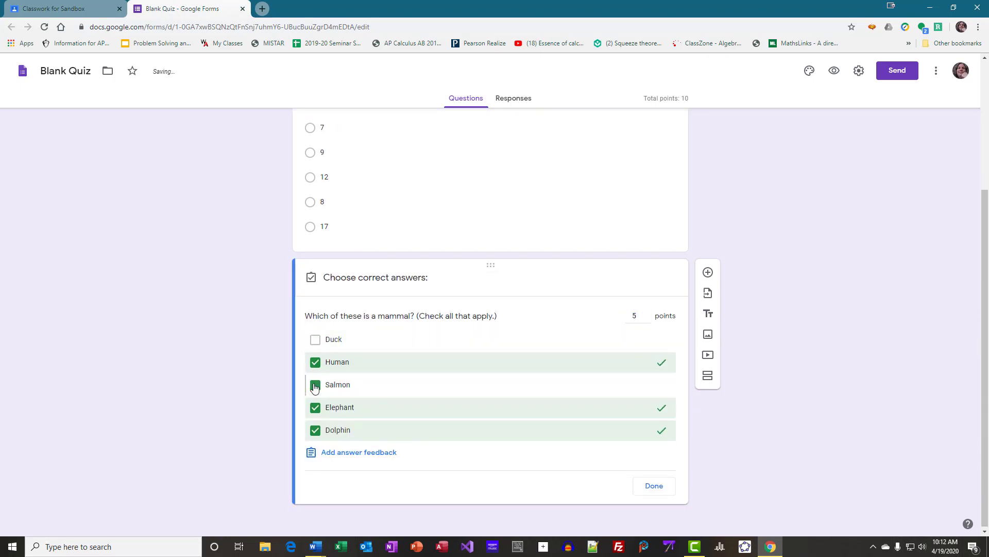
click(314, 430)
click(647, 492)
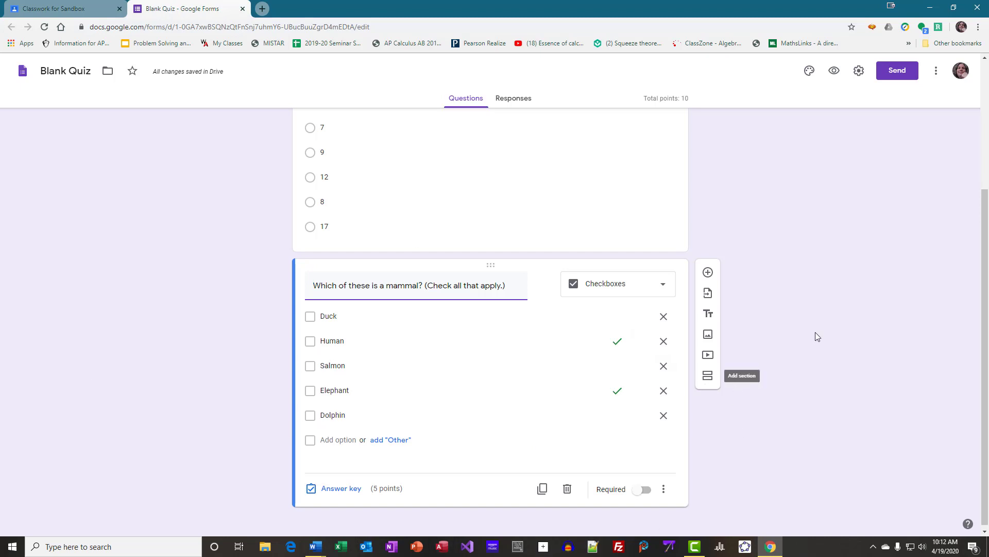
Step: Preview the quiz with the mammal question included and close the preview
click(834, 72)
scroll(800, 203, down, 1)
scroll(803, 205, up, 1)
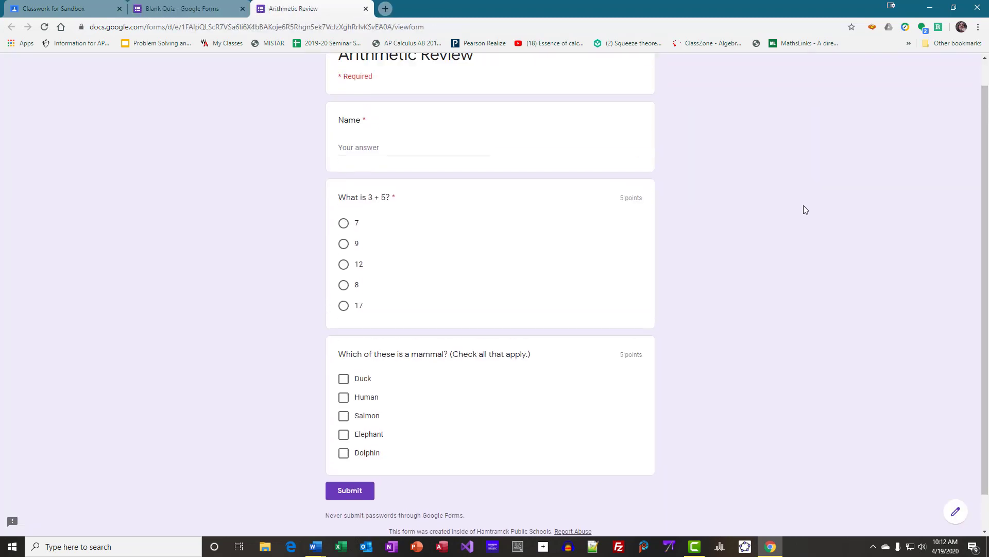
click(365, 9)
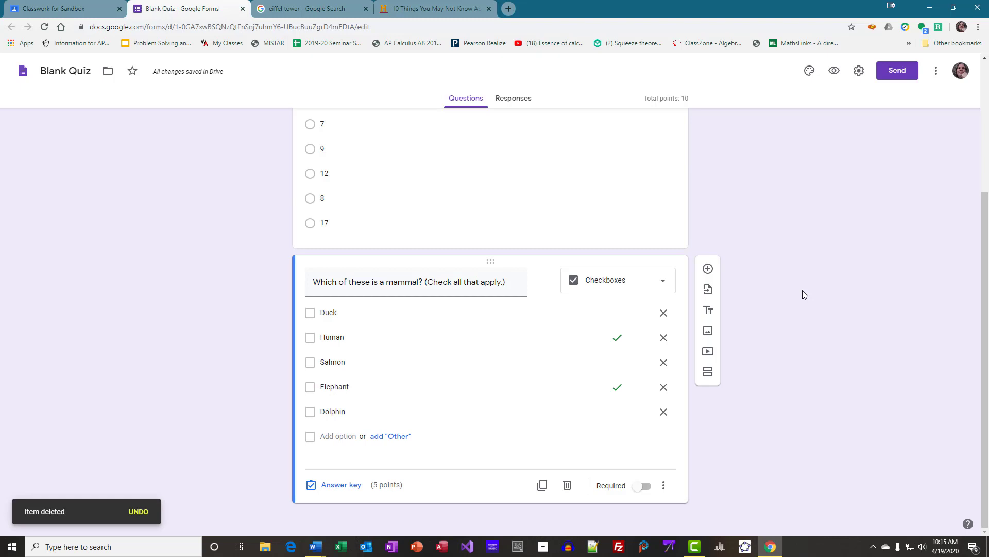
Step: Add a new question below the mammal question and start inserting an image into it
click(708, 268)
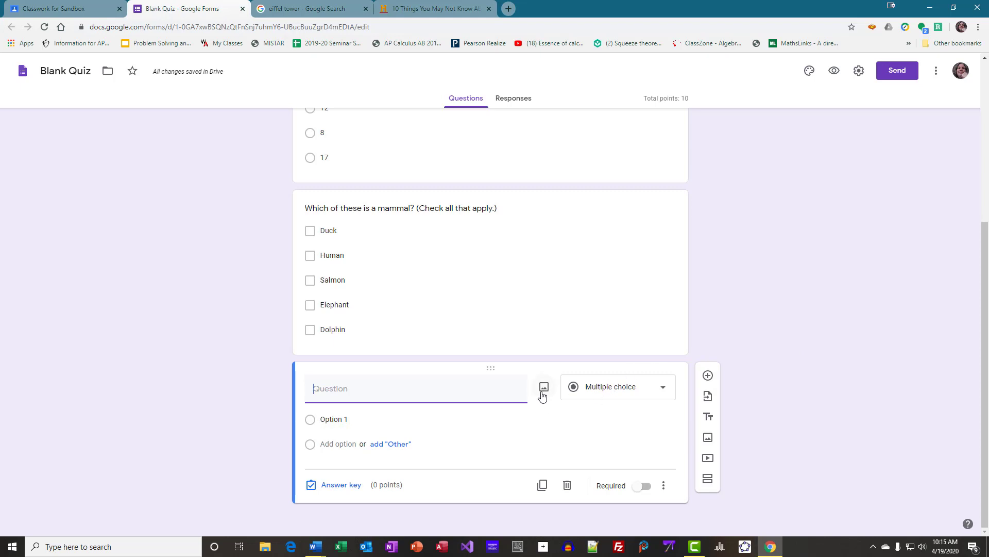
click(542, 396)
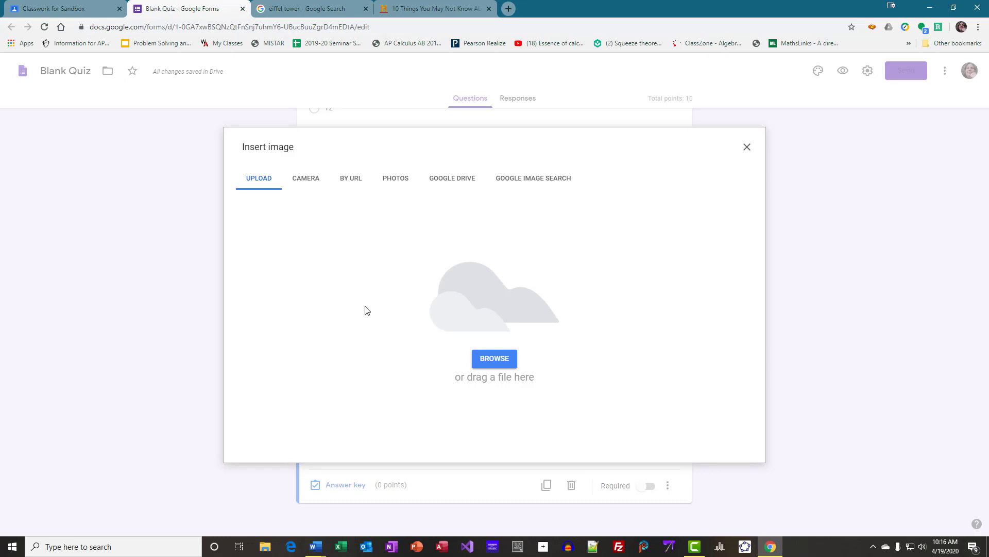
Step: Copy the image address of the early Eiffel Tower sketch from the History article and return to the form's image insertion
click(430, 7)
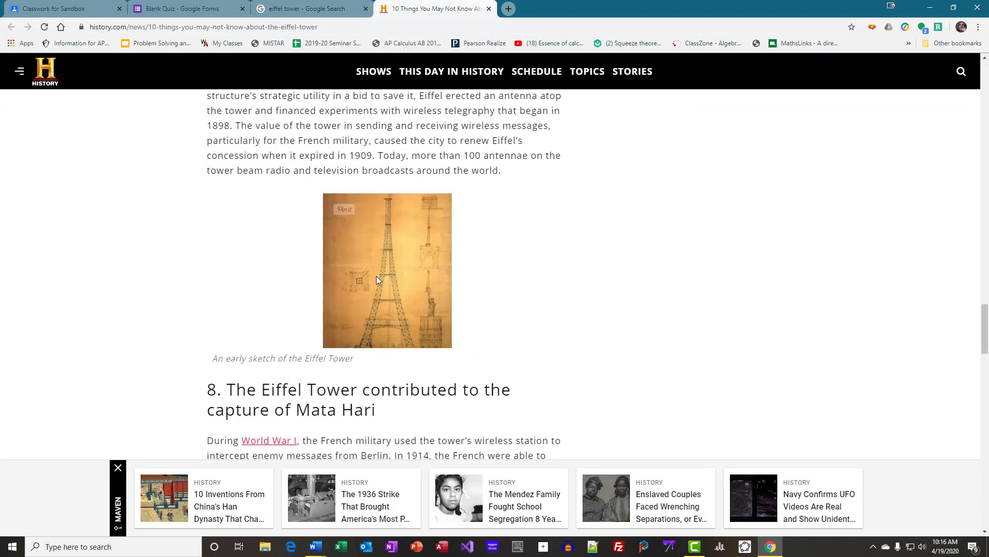
right_click(400, 278)
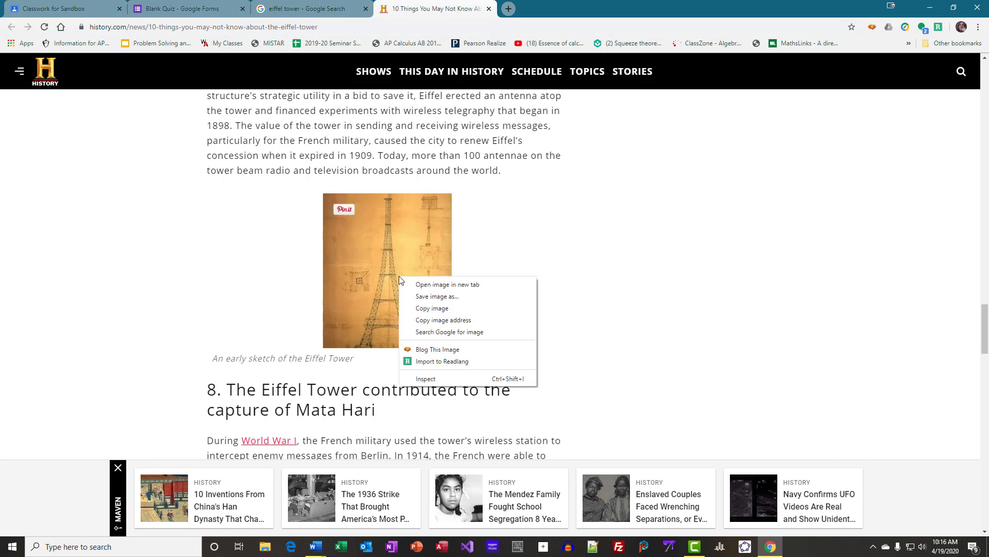
click(427, 320)
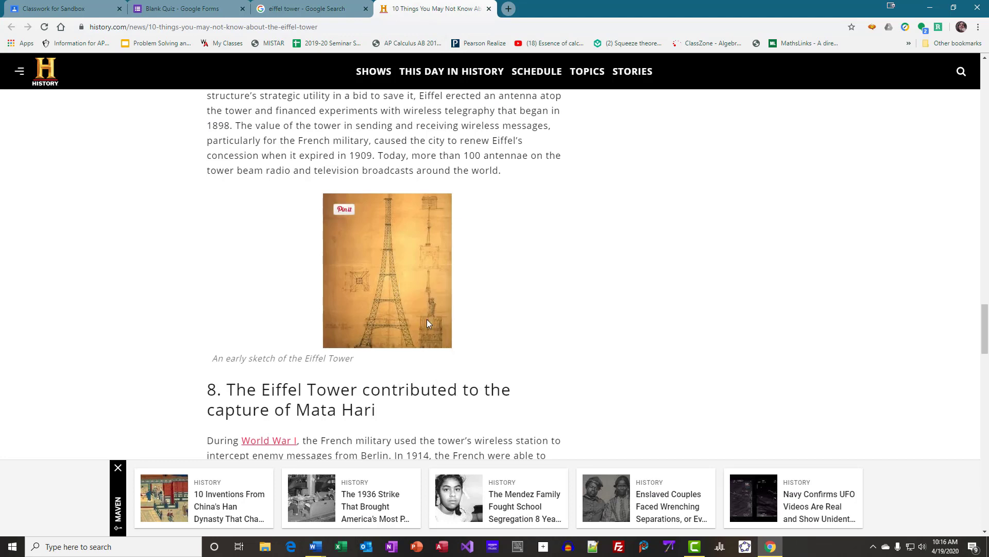
click(196, 4)
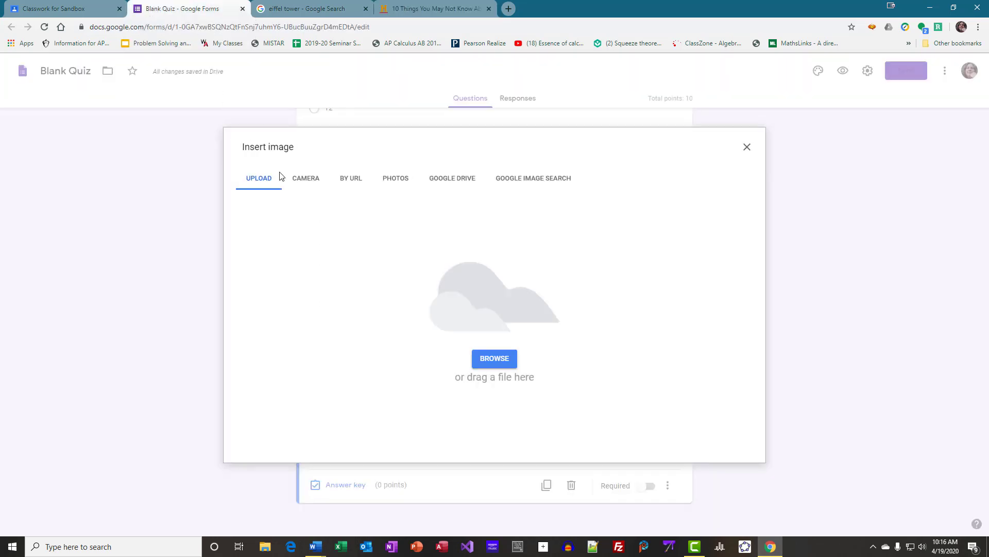
Step: Insert the Eiffel Tower sketch into the new question from the copied image URL and title the question "What is this?"
click(353, 179)
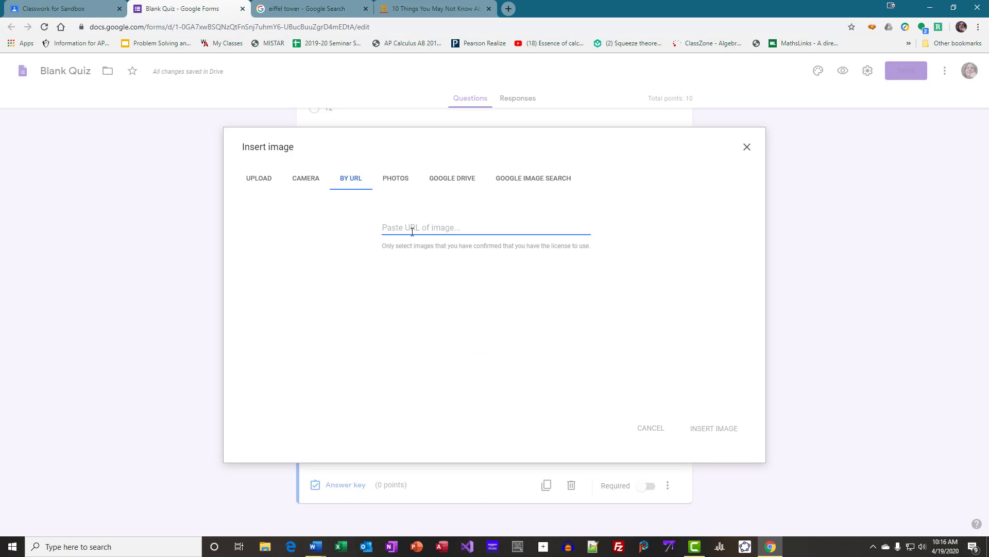
key(ctrl+v)
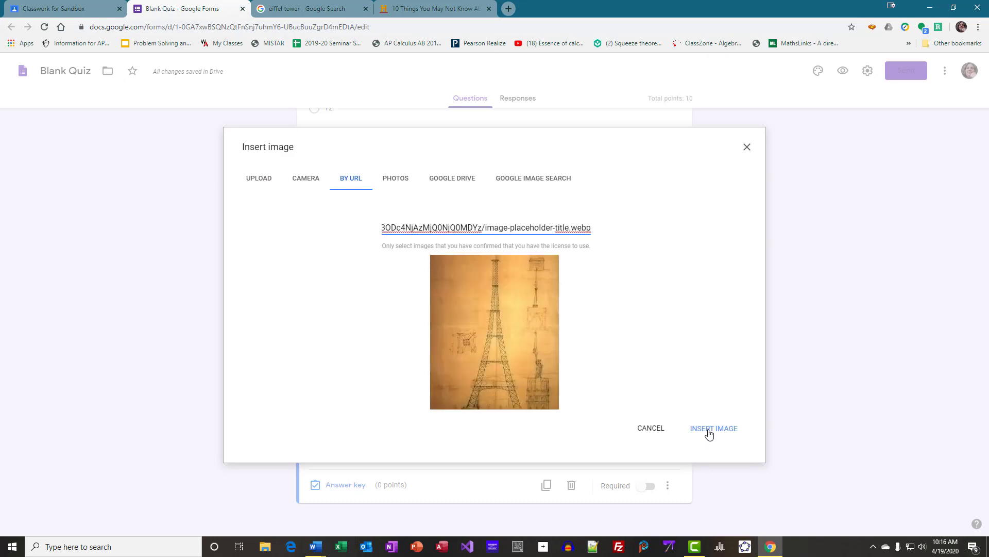
click(709, 435)
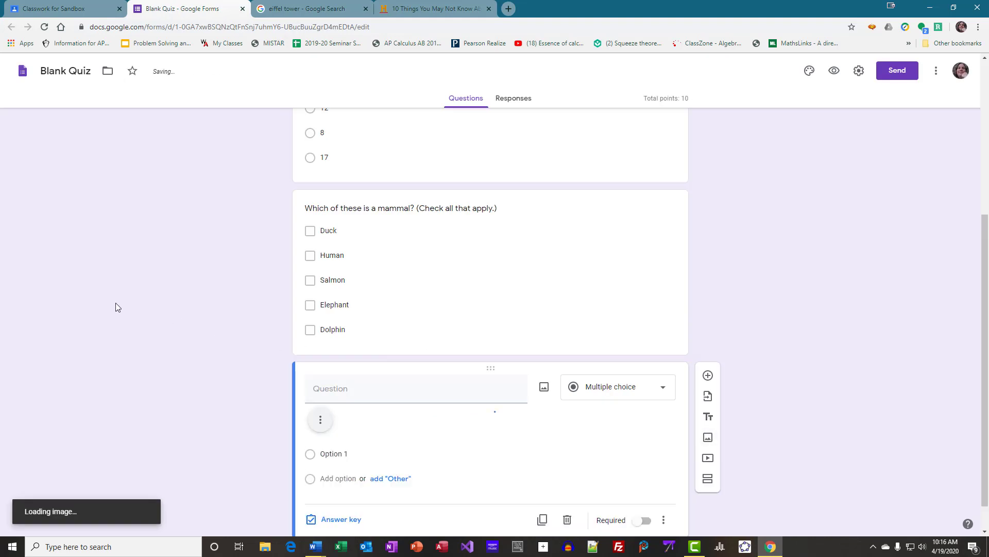
scroll(130, 301, down, 3)
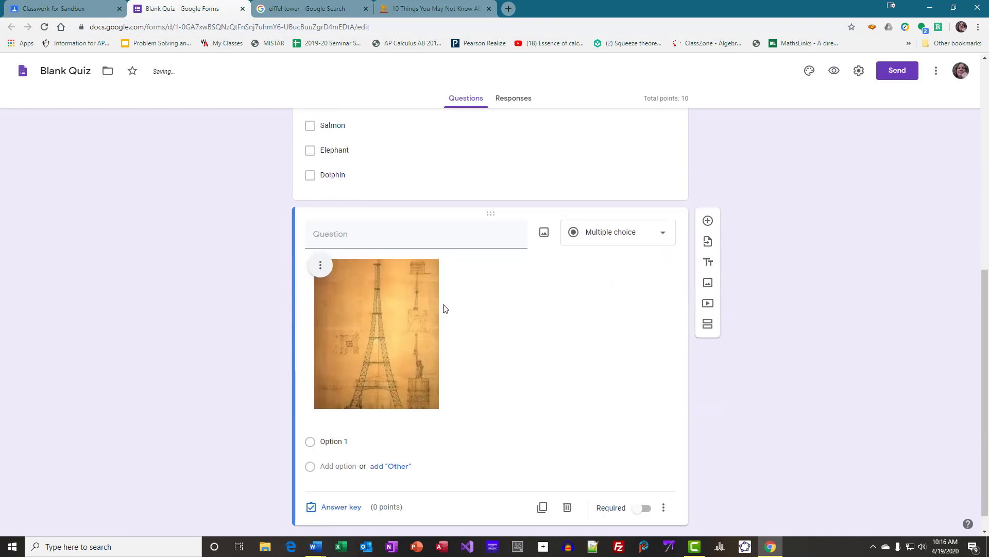
click(373, 239)
text(What is this?)
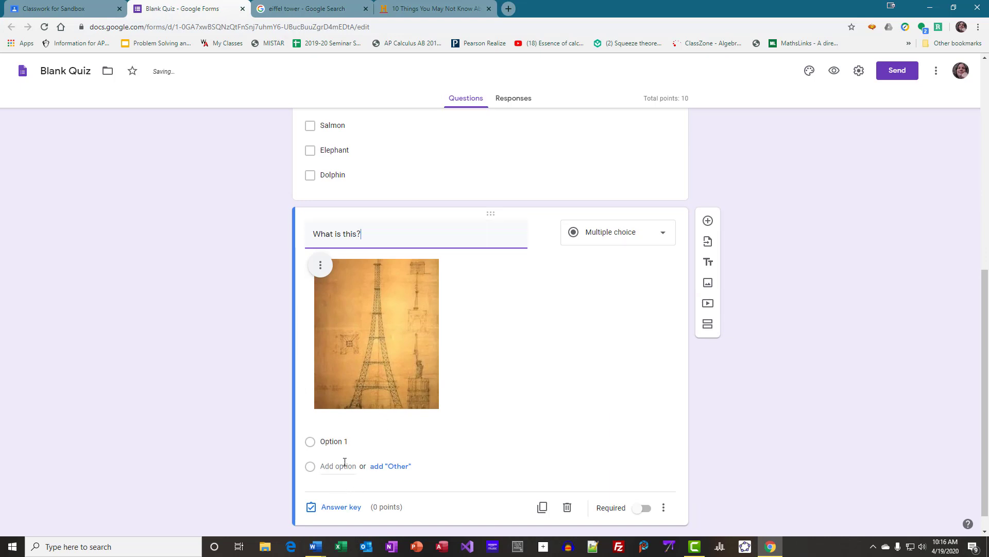
Step: Enter the answer options "The Space Needle in Seattle", "The Eiffel Tower in France" and "My house in Hamtramck"
click(343, 441)
text(T)
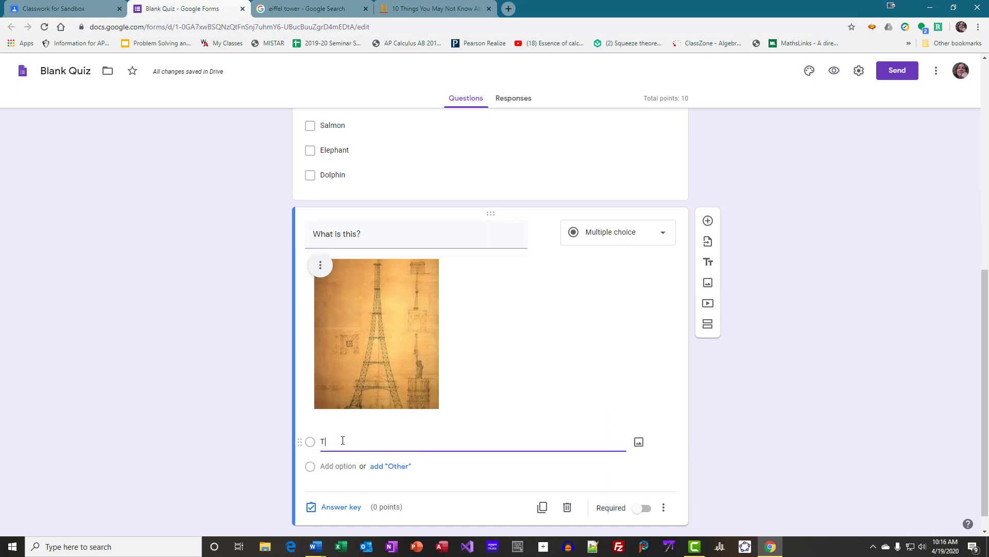
text(he Space Nee)
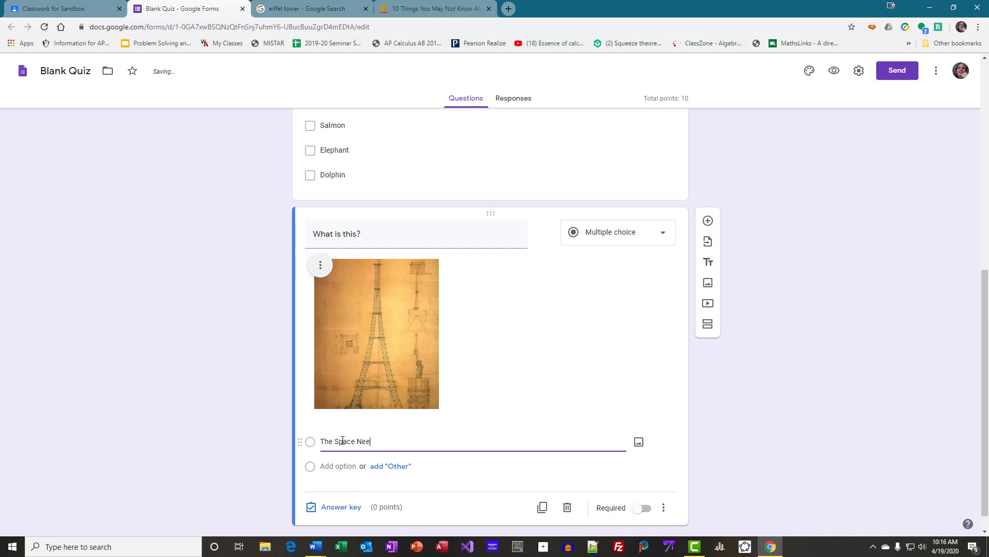
text(dle in Seattle)
key(Return)
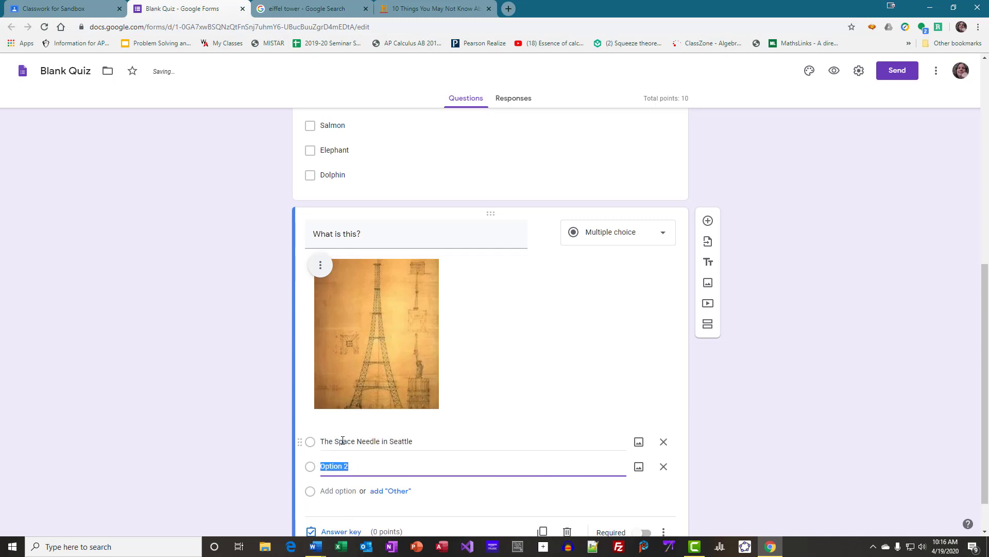
text(The Eiffle)
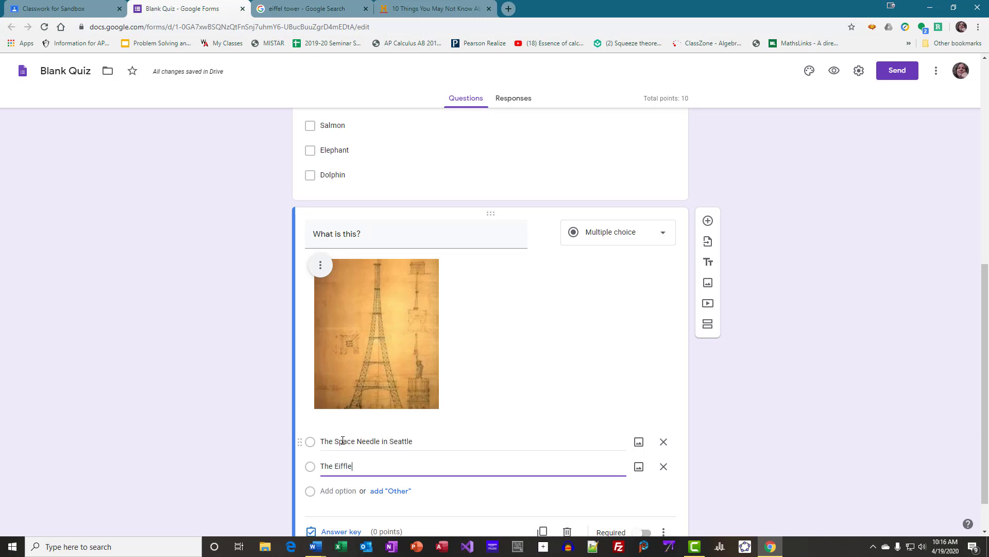
key(BackSpace)
key(BackSpace)
text(el Tower in France)
key(Return)
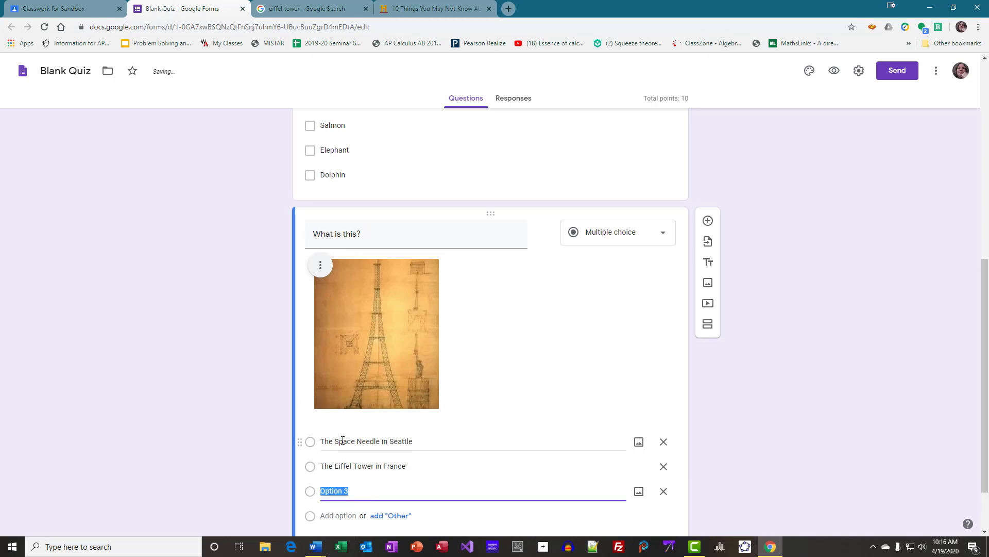
text(My hou)
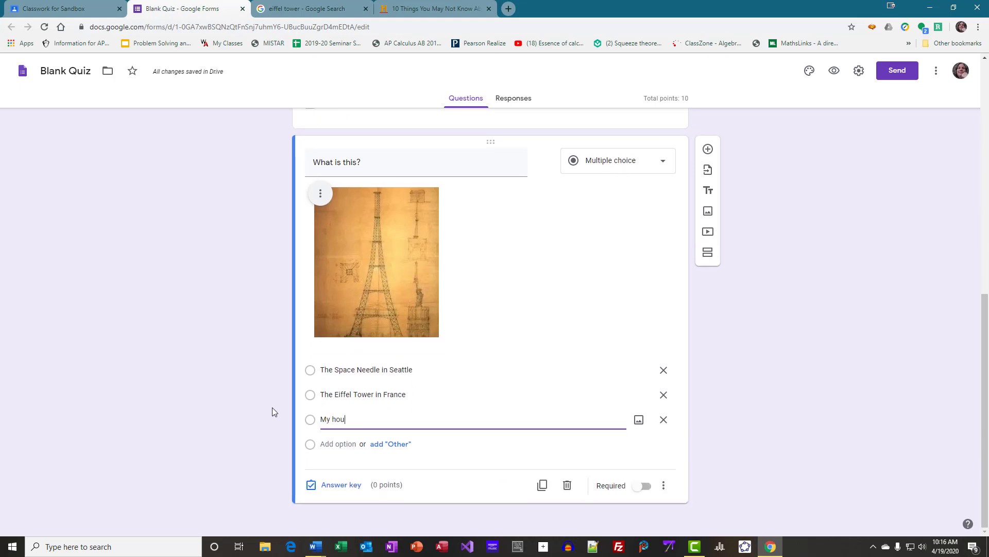
text(se in Hamtramck)
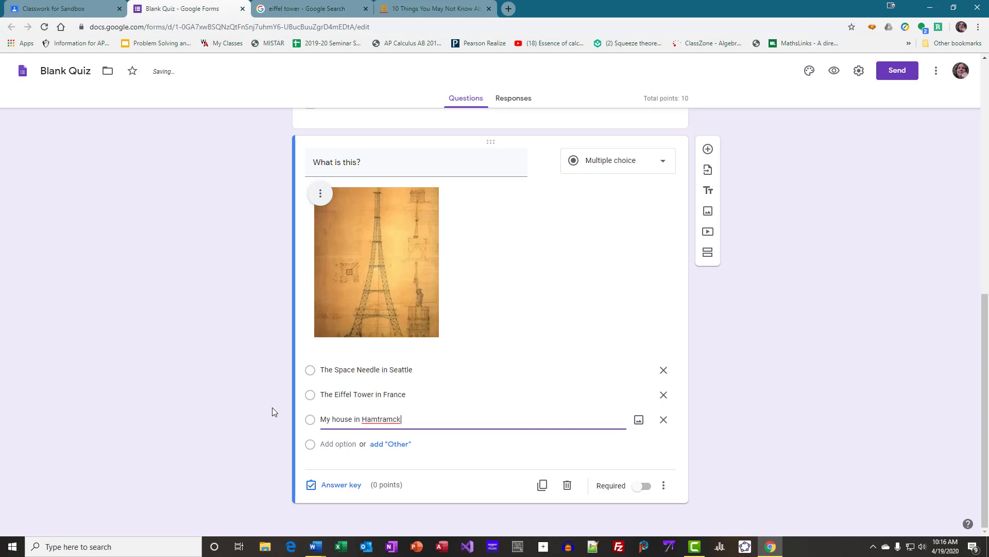
Step: Set "The Eiffel Tower in France" as the correct answer in the answer key, worth 5 points
click(341, 485)
click(315, 414)
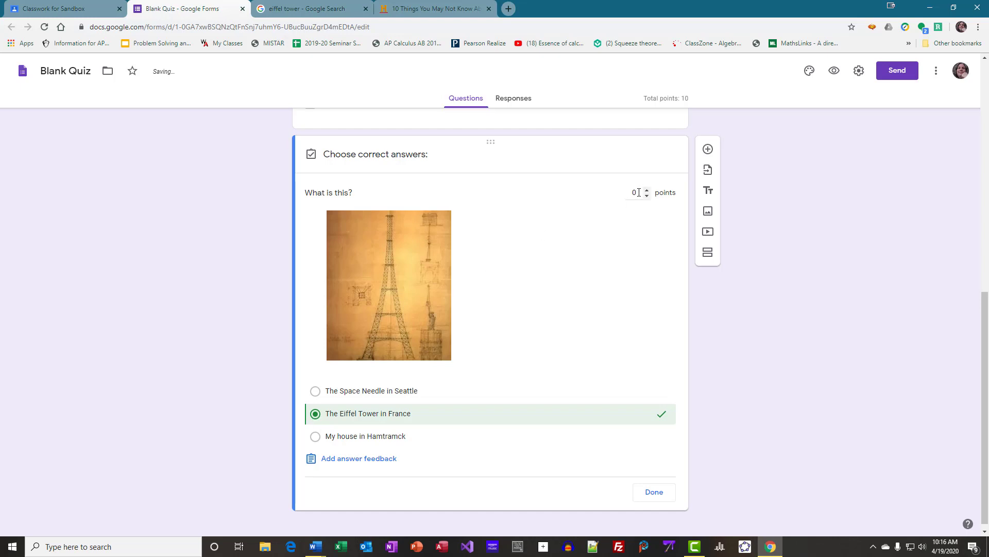
drag(642, 192, 623, 191)
text(5)
click(653, 491)
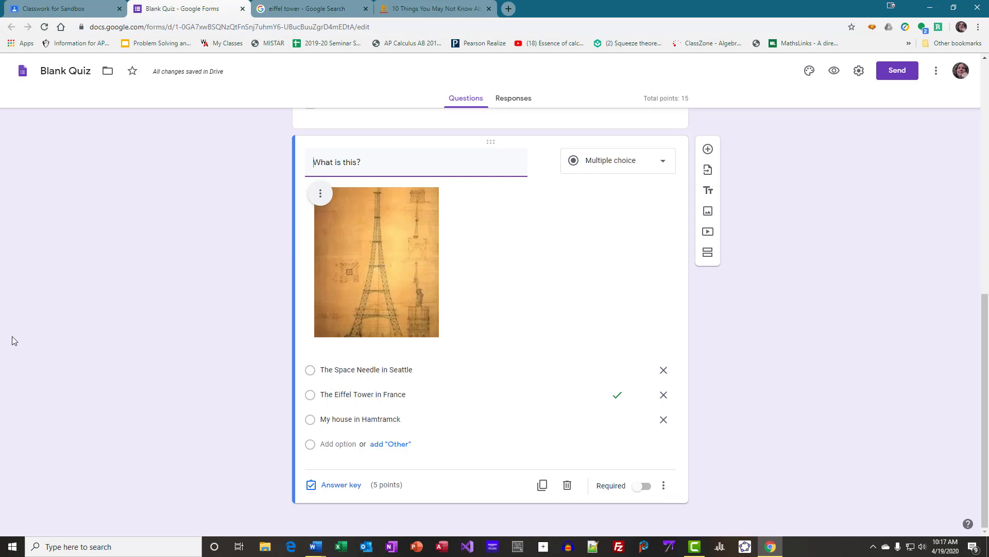
Step: Make the "What is this?" question required and turn on shuffled option order for it
click(651, 489)
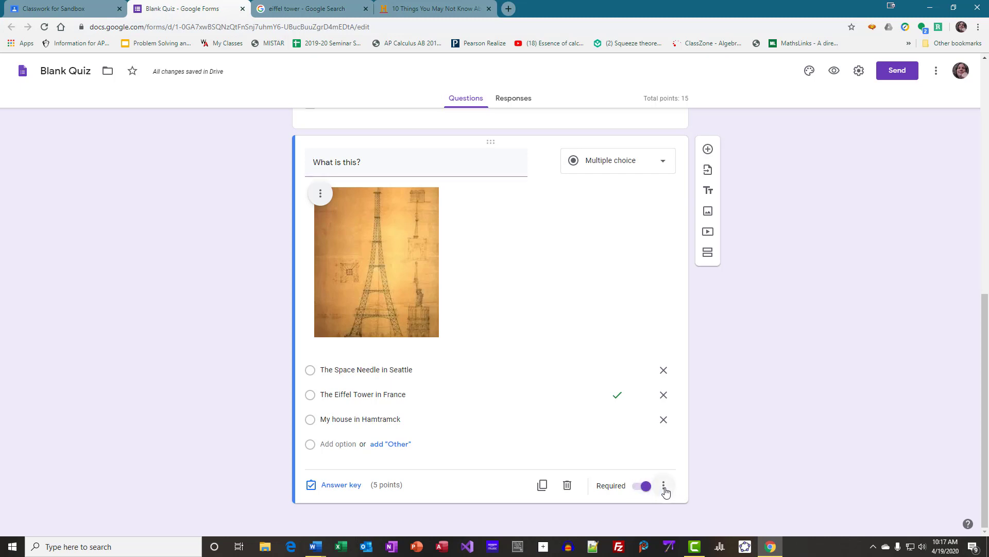
click(663, 487)
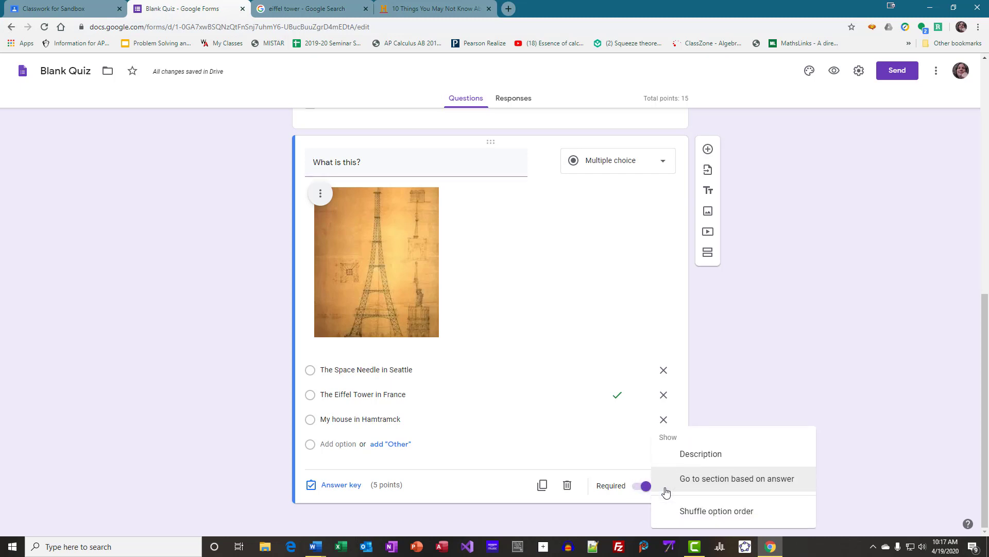
click(675, 516)
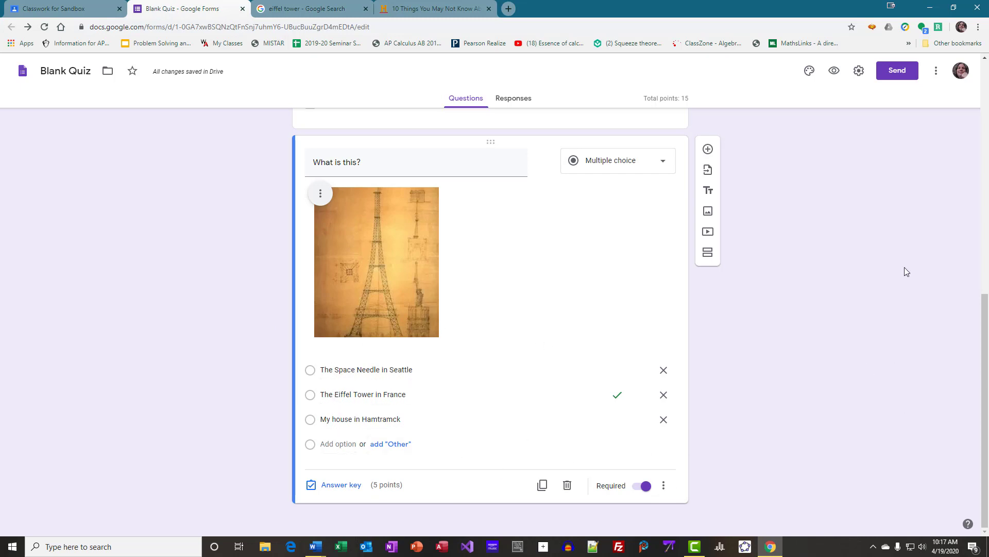
Step: Preview the quiz twice to compare the option order of the "What is this?" question, closing each preview
click(835, 72)
scroll(252, 126, down, 7)
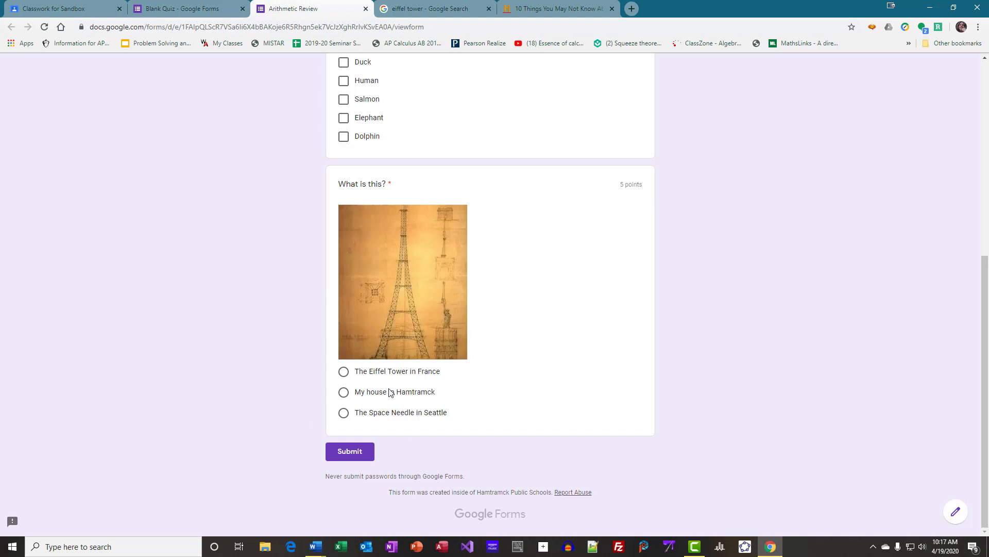
click(365, 9)
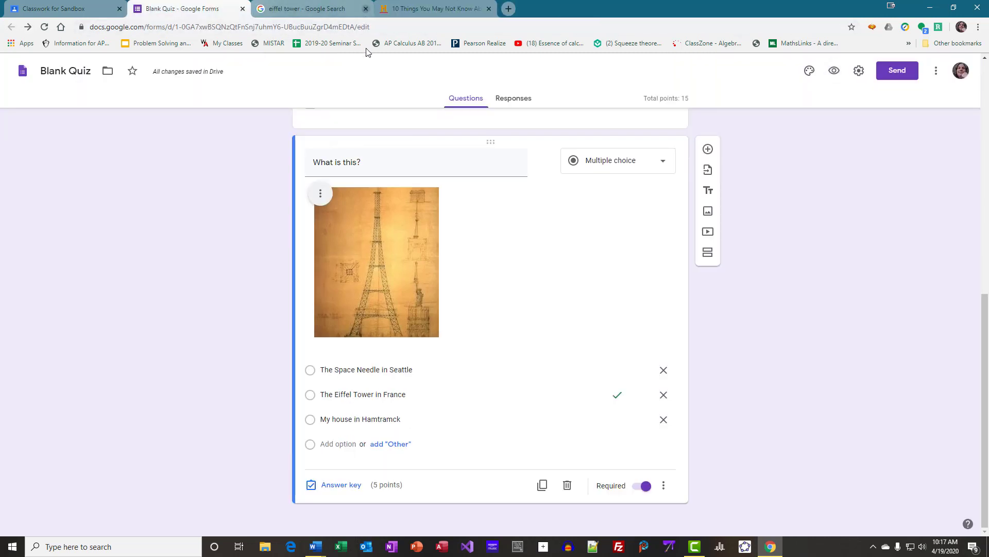
click(833, 70)
scroll(736, 158, down, 7)
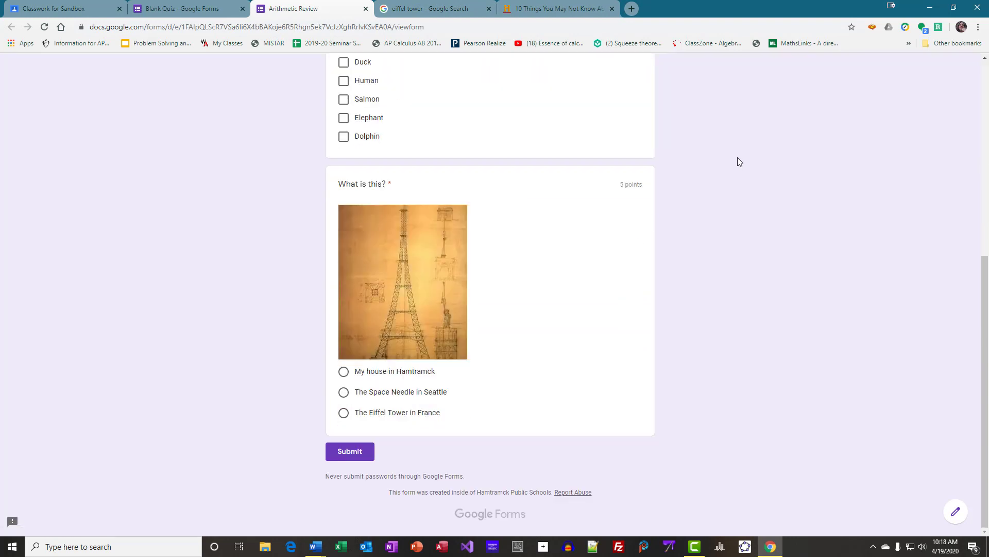
click(365, 9)
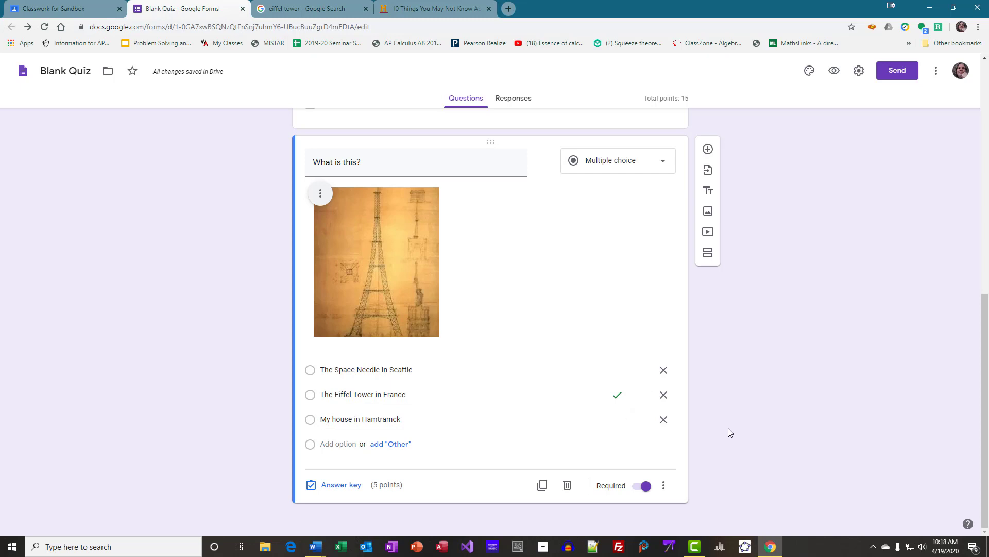
Step: Add a new question directly below the "What is 3 + 5?" question
scroll(728, 427, up, 3)
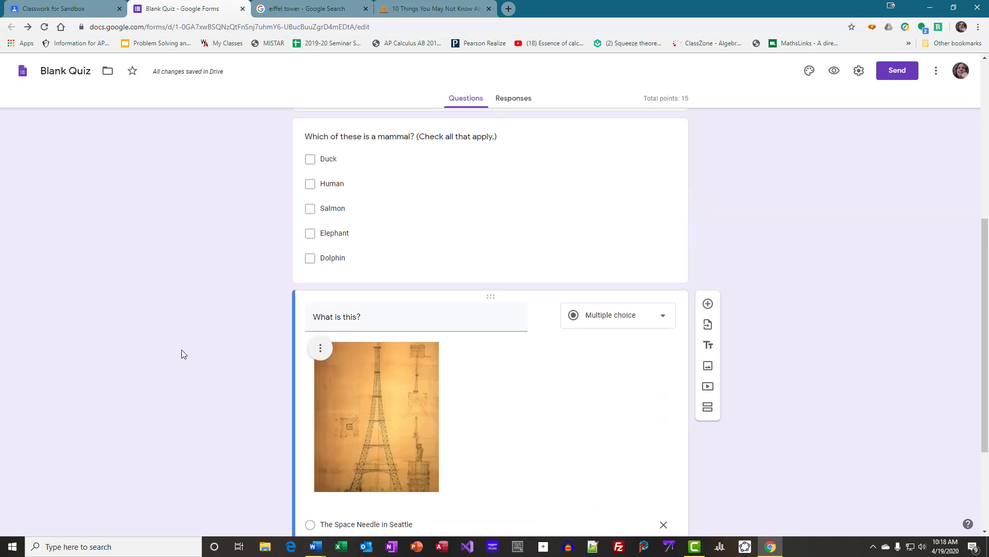
scroll(181, 350, down, 3)
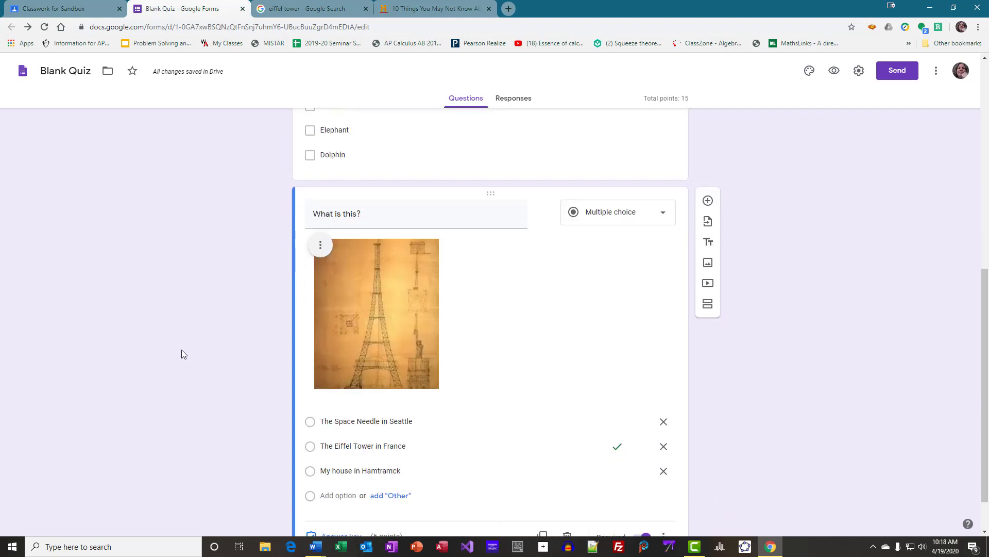
scroll(413, 379, up, 5)
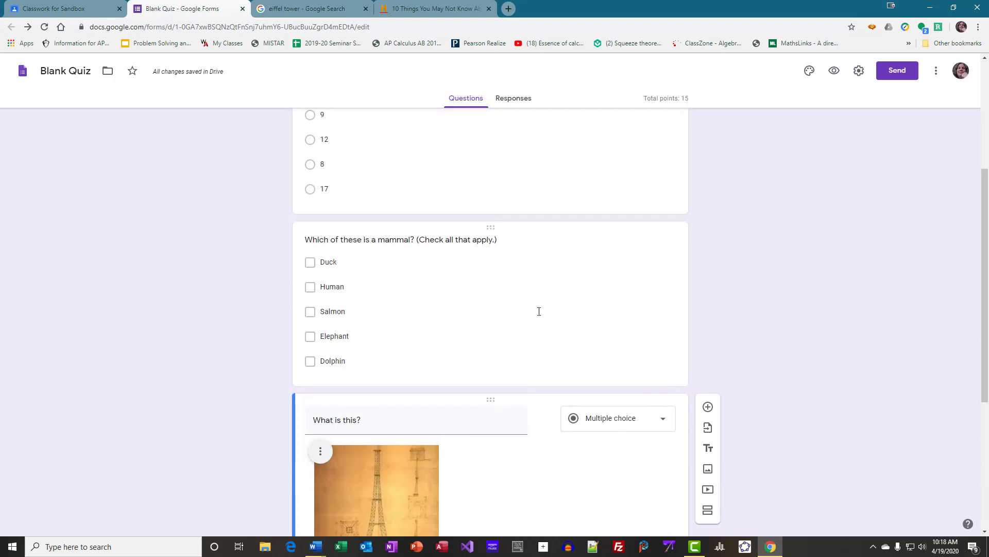
scroll(725, 327, up, 1)
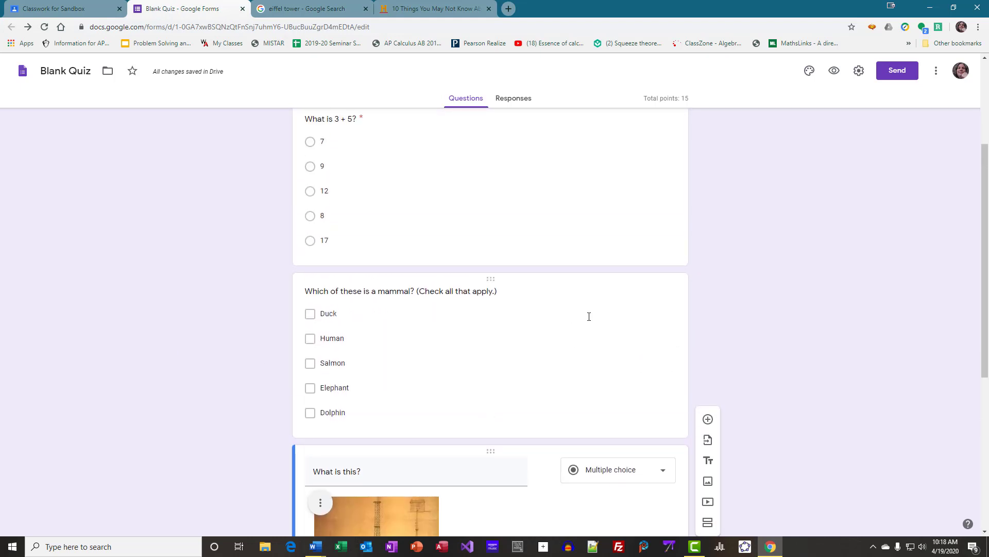
click(562, 283)
scroll(713, 391, up, 3)
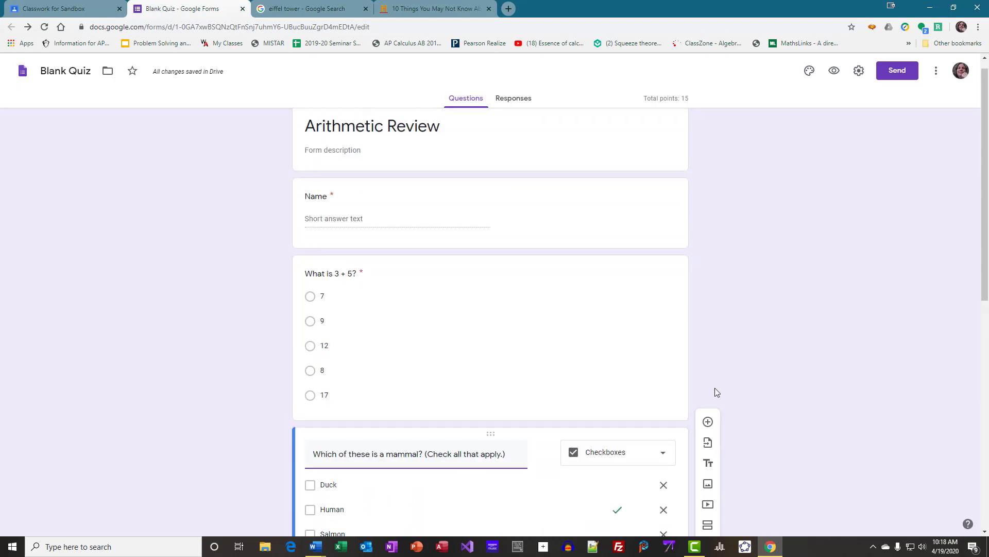
click(592, 334)
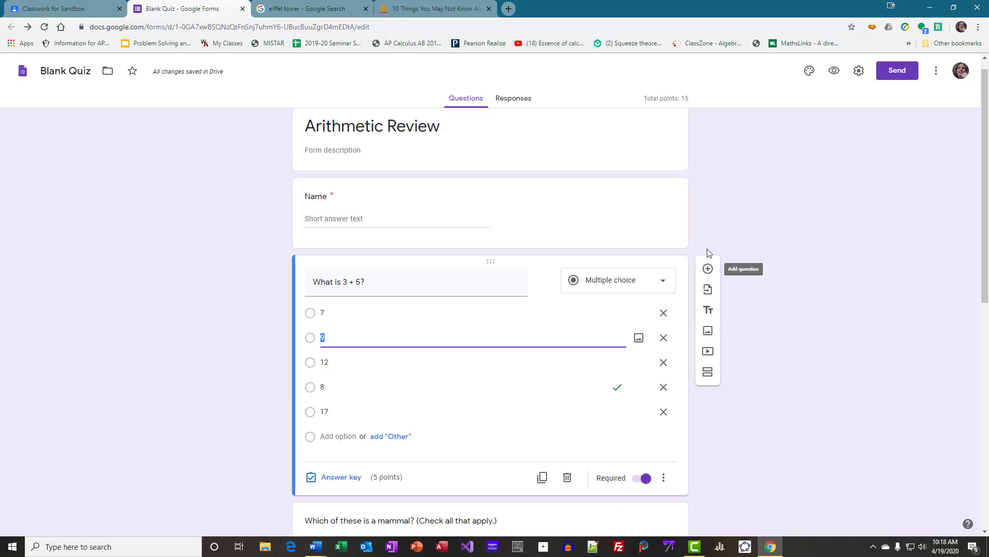
scroll(781, 323, down, 2)
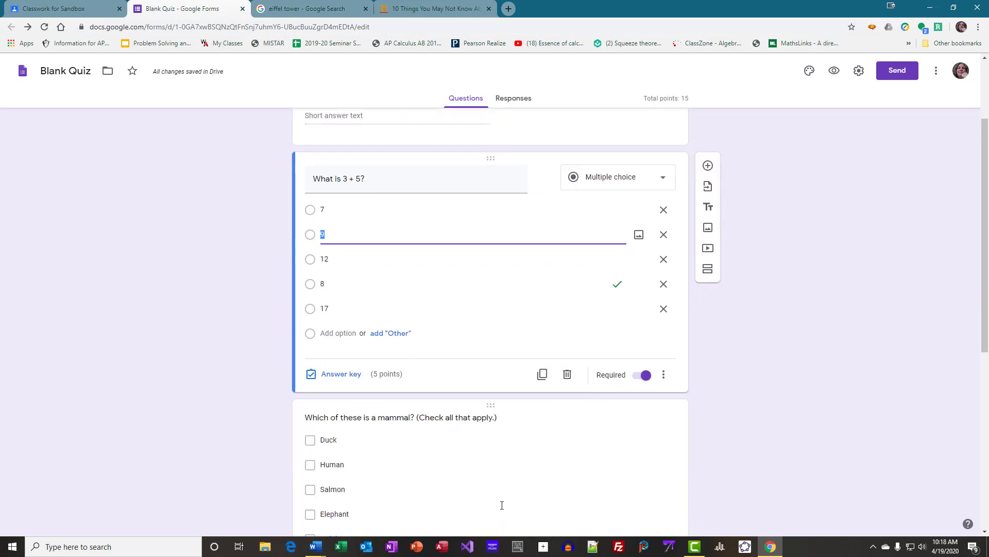
click(708, 166)
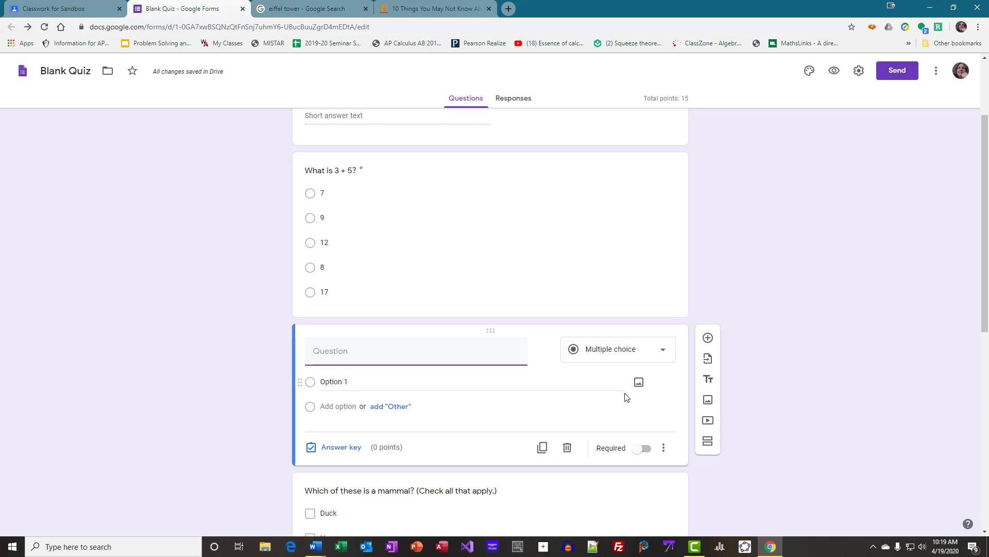
Step: Title the new question "Integrate the following:" and switch to the blank Document2 in Word
text(Integ)
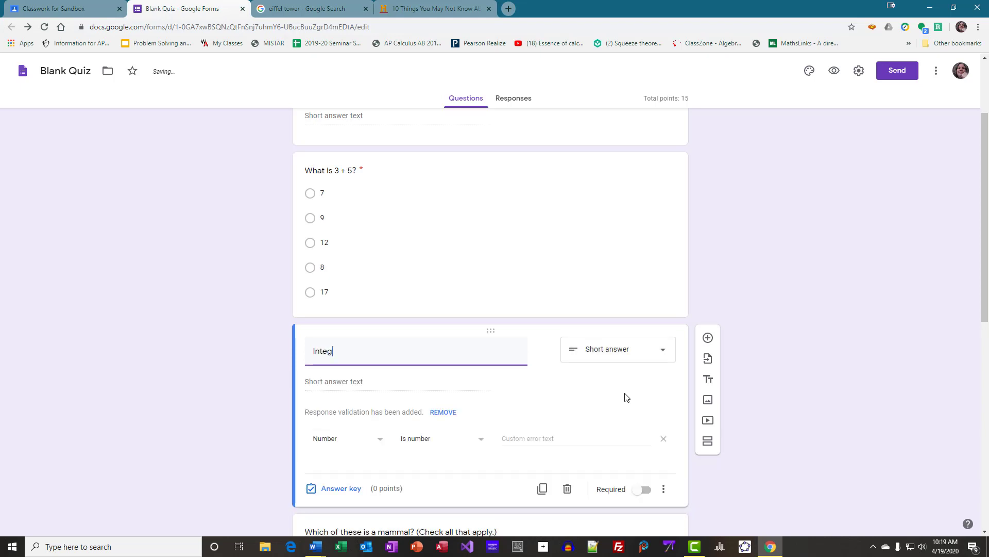
text(rate )
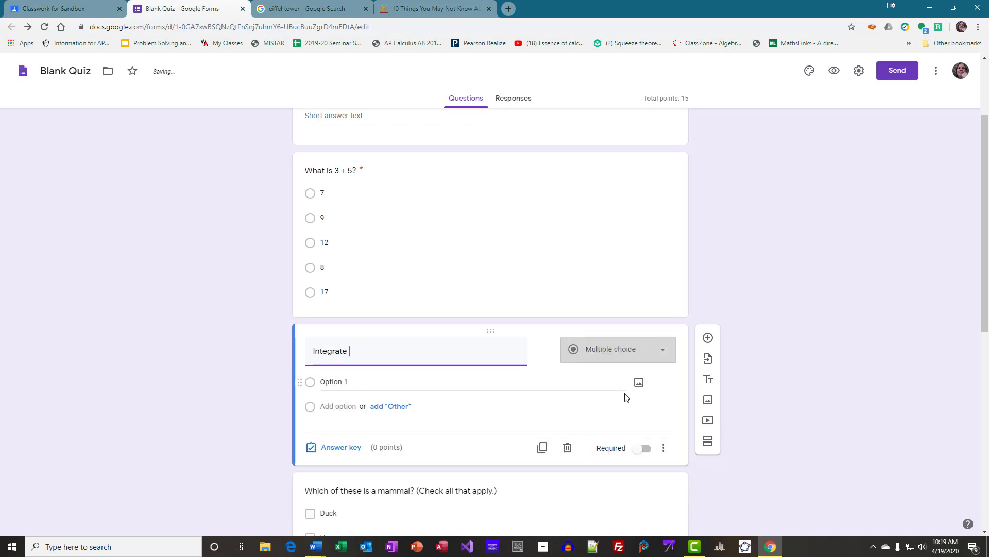
text(the follo)
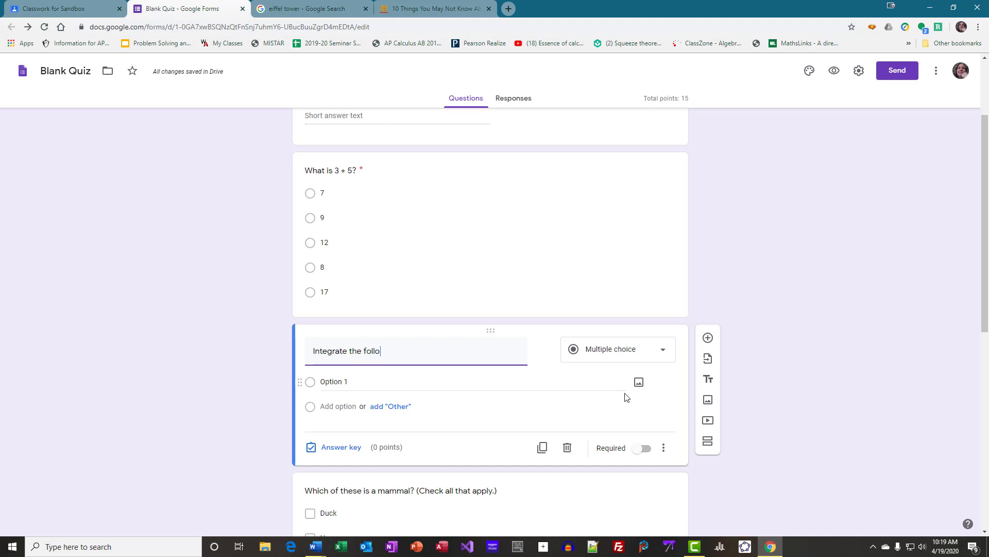
text(wing:)
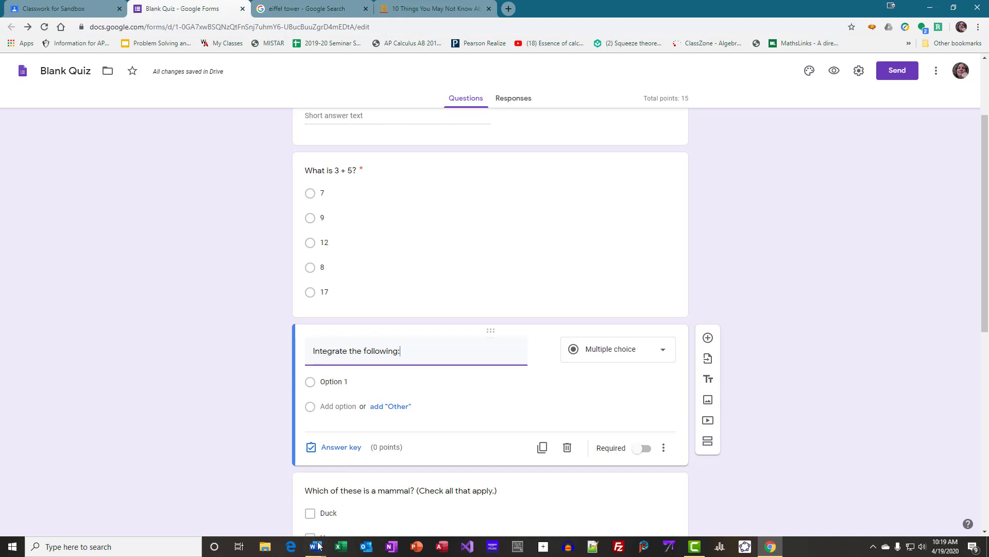
mouse_move(321, 549)
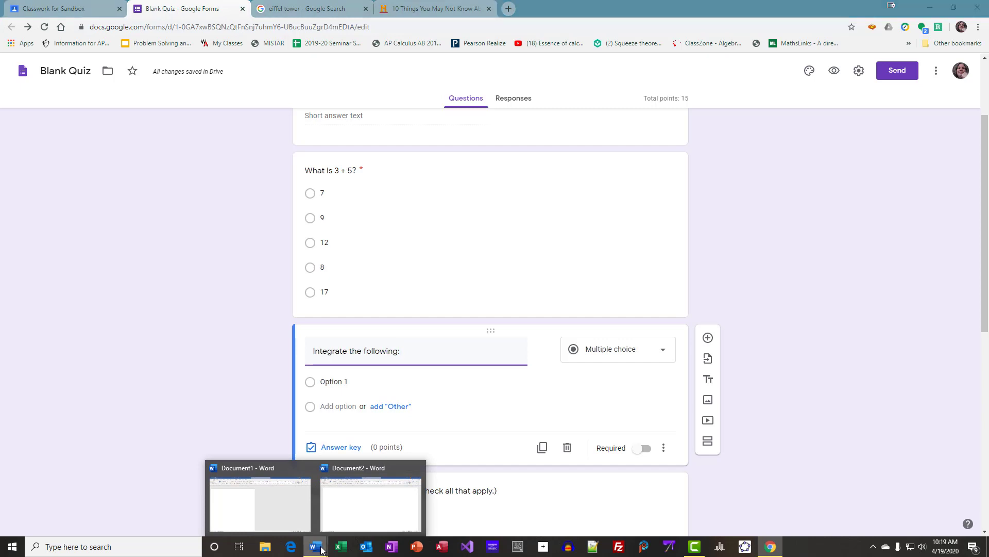
click(380, 511)
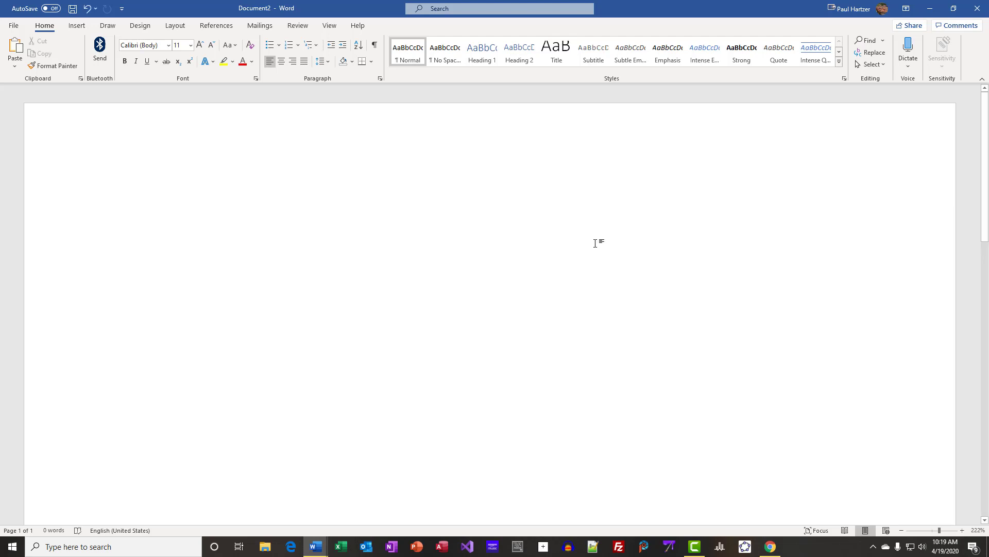
Step: Insert an equation in the blank document showing the definite integral of x^2 dx from 0 to 6
key(alt+equal)
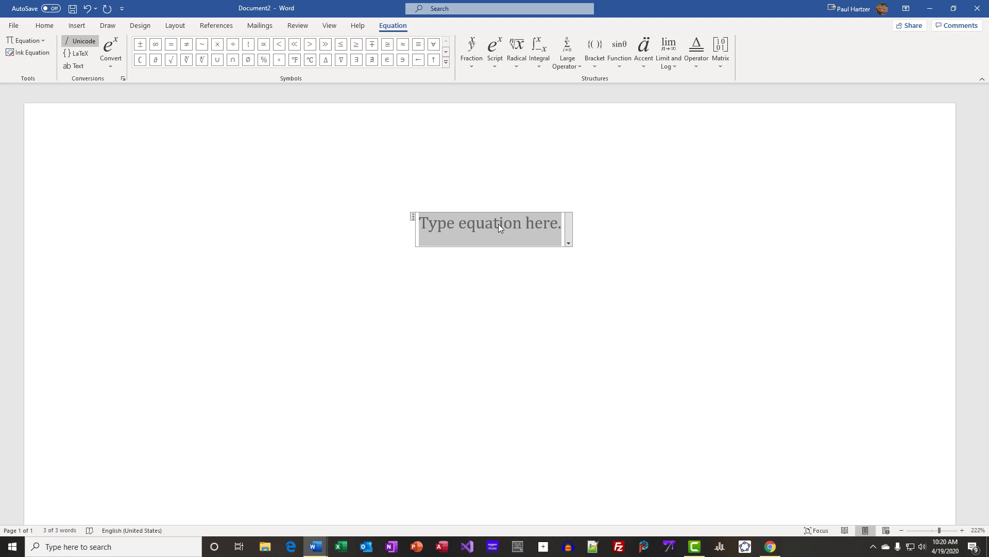
text(\int)
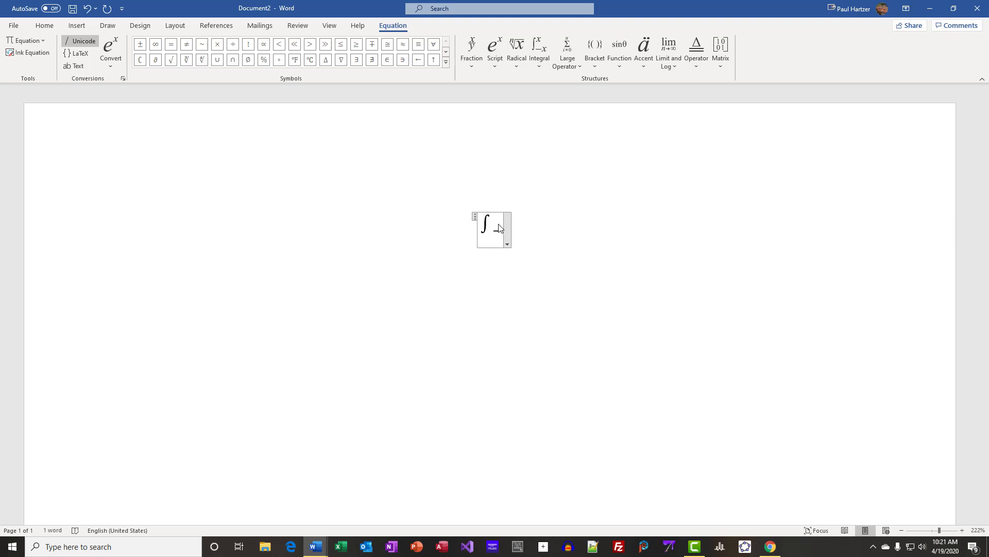
text(0^6)
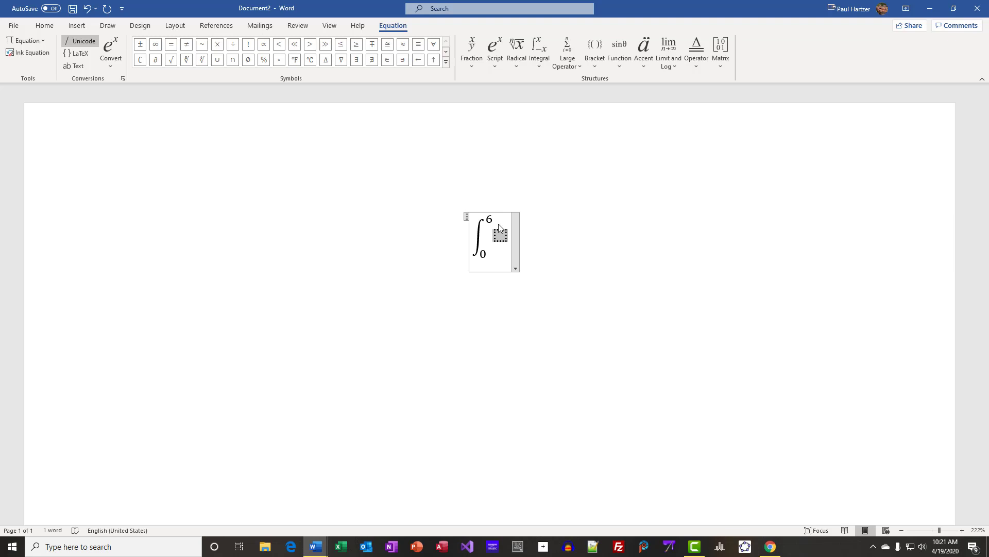
text(x^2 )
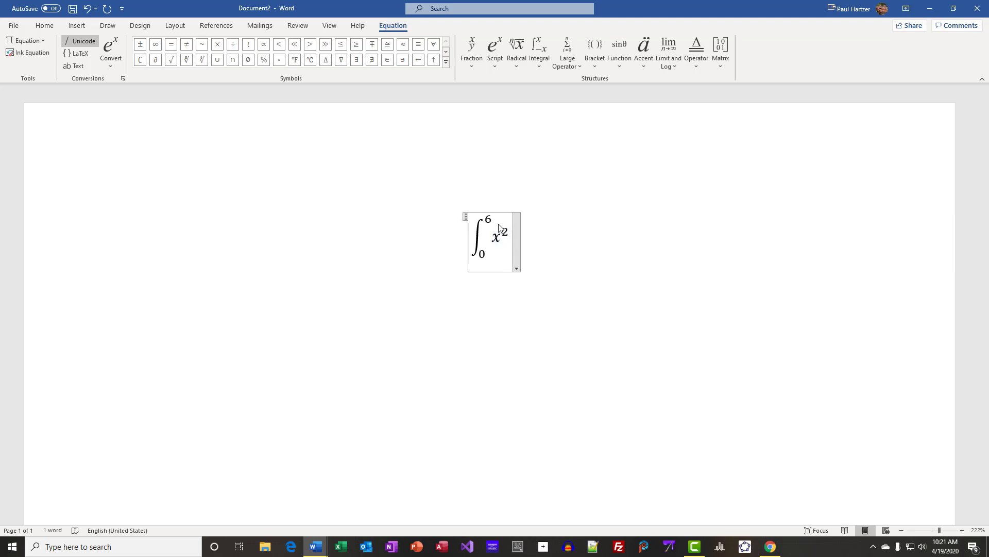
text(dx)
click(626, 279)
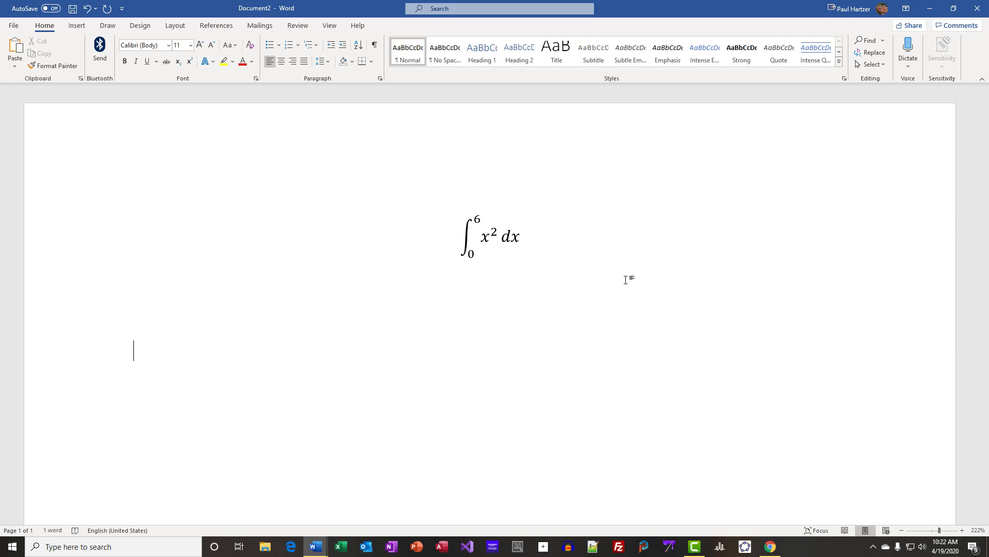
Step: Capture a rectangular snip of the integral equation and save it in Pictures as the PNG file "Integration Sample"
key(super+shift+s)
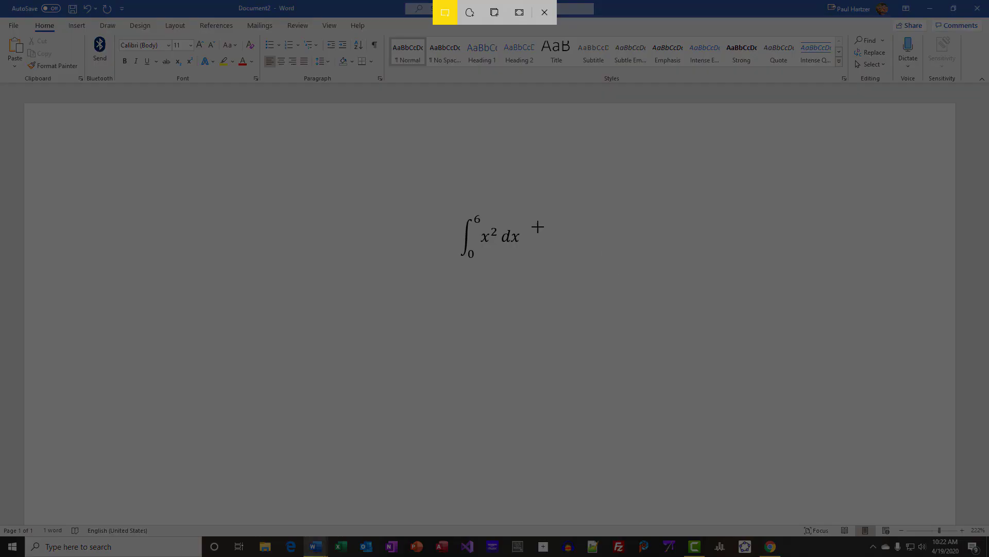
drag(451, 211, 529, 264)
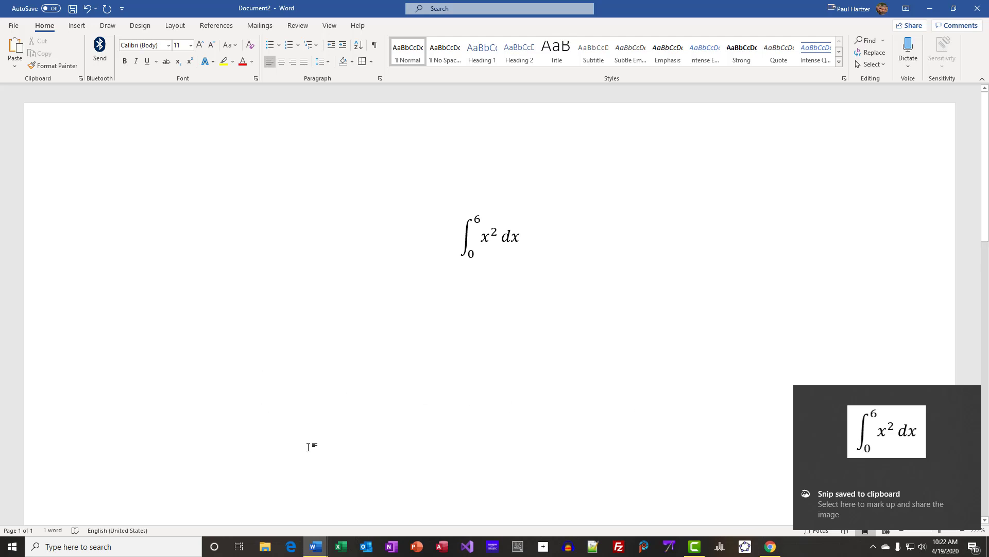
click(876, 447)
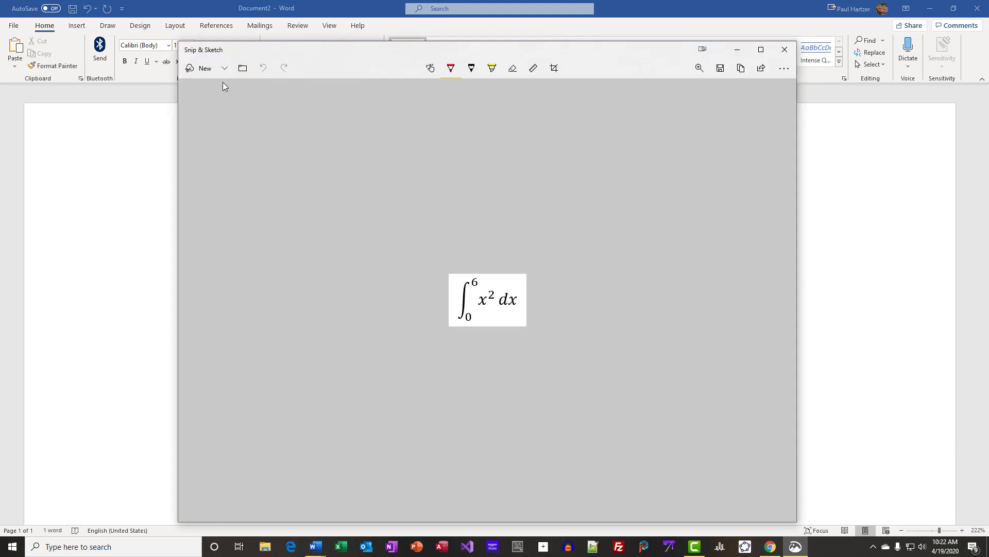
click(719, 74)
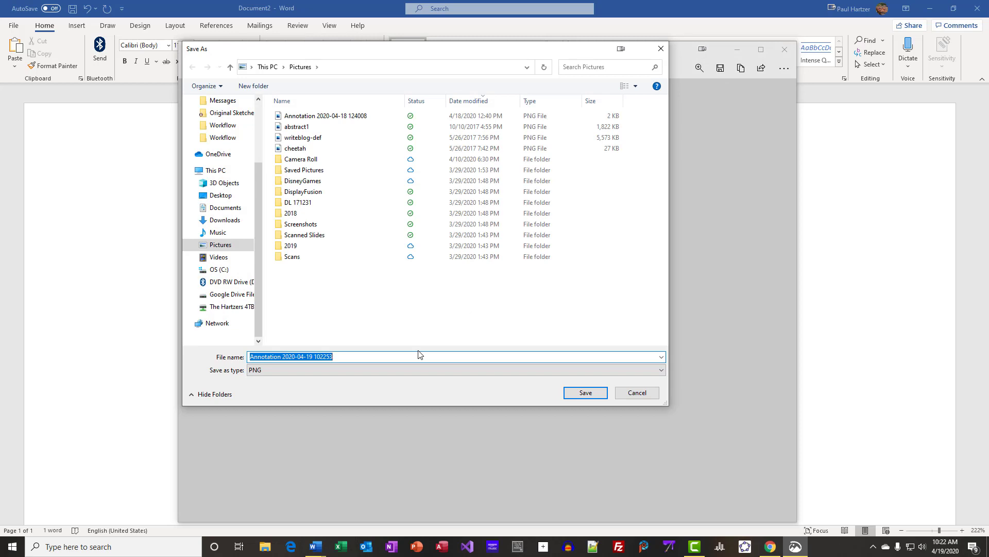
text(Integration Sample)
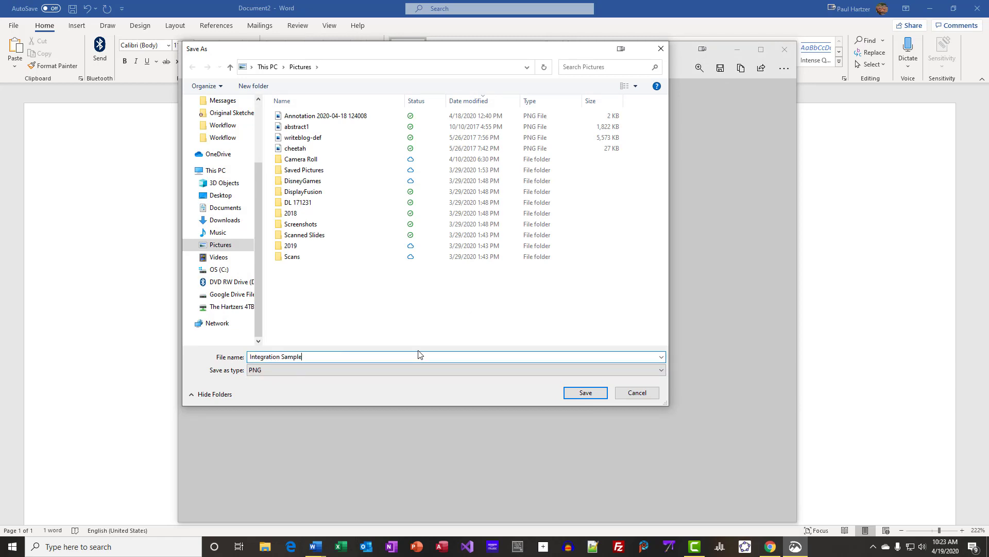
key(Return)
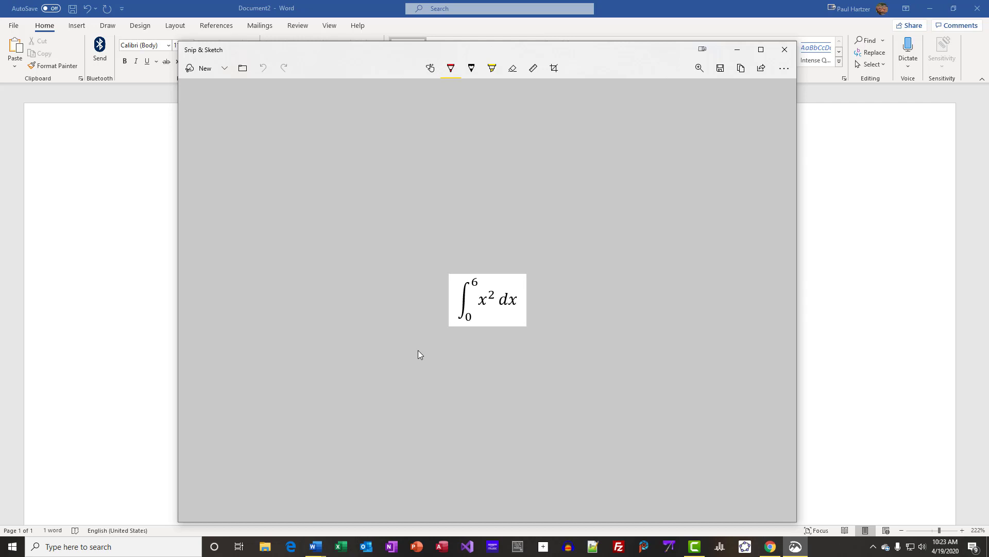
click(786, 50)
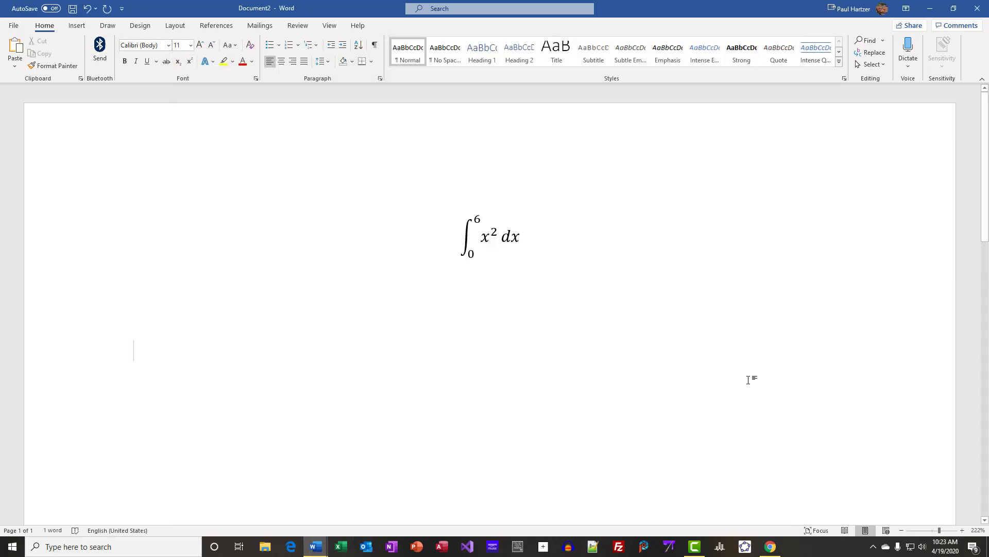
Step: Switch back to the Blank Quiz form in Chrome and upload the Integration Sample picture into the "Integrate the following:" question
click(771, 552)
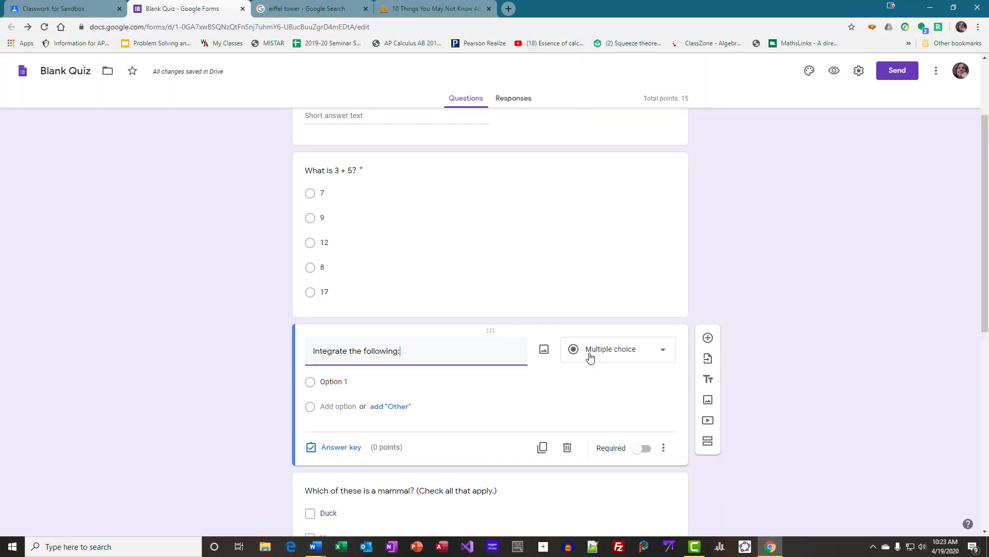
click(545, 349)
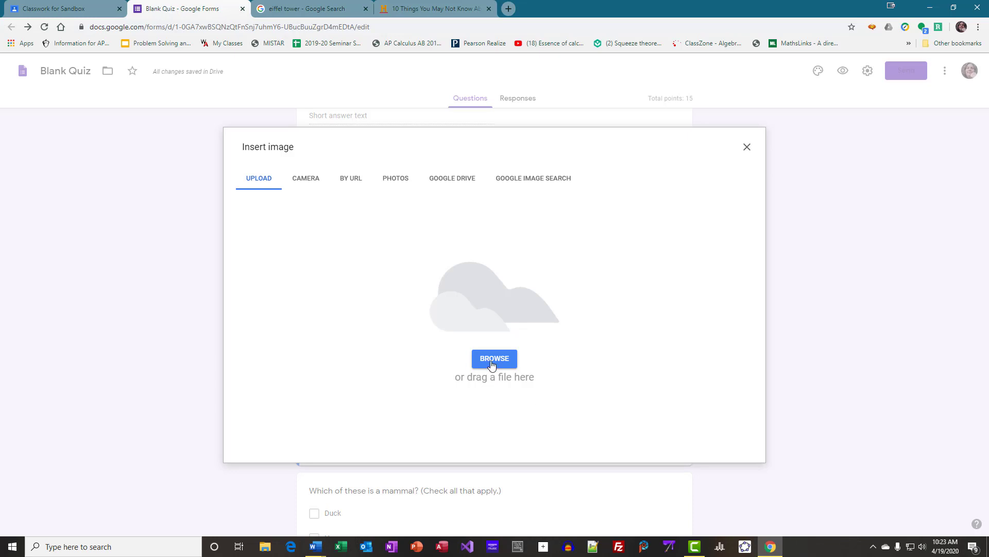
click(492, 362)
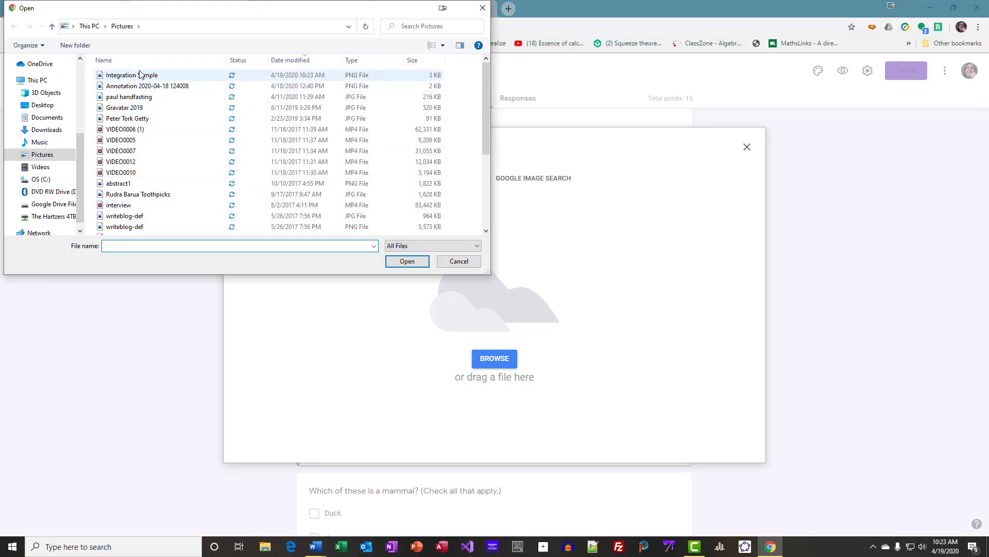
click(141, 75)
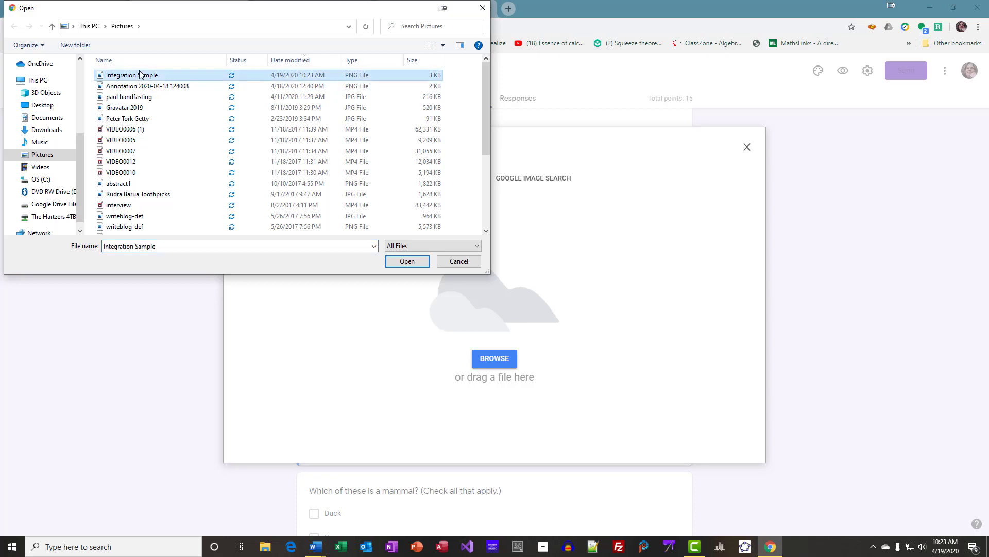
click(400, 262)
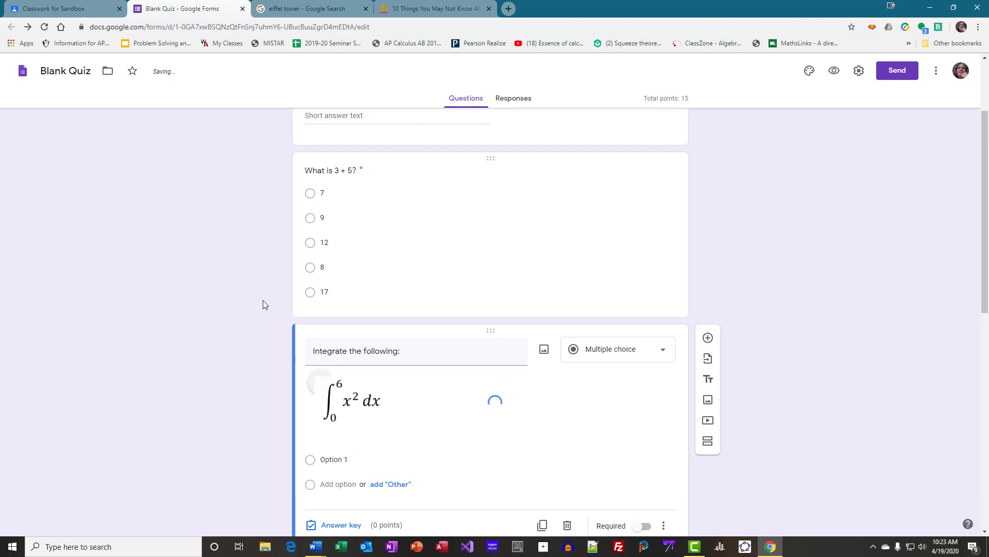
Step: Enter 72, 108, 36 and -72 as the answer options of the "Integrate the following:" question
click(356, 460)
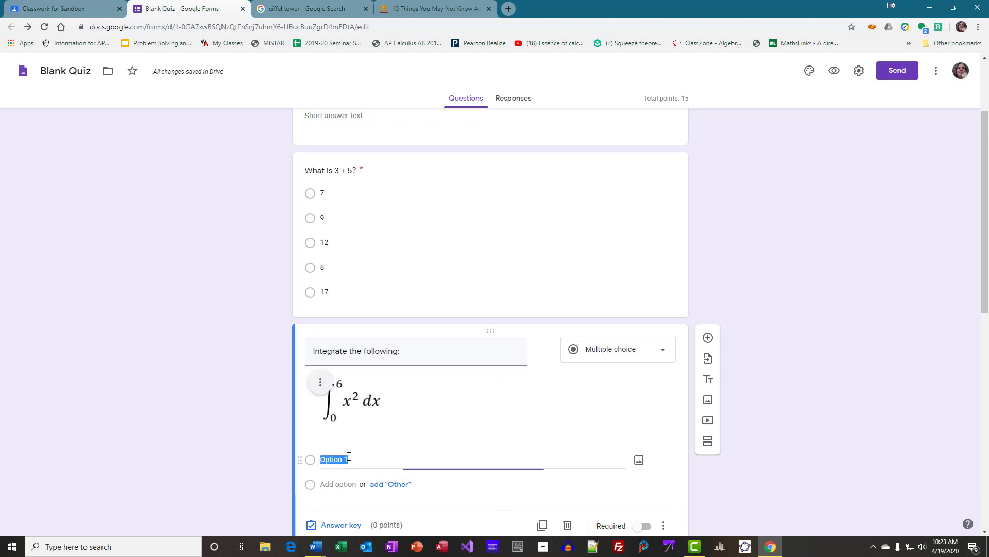
scroll(787, 322, down, 2)
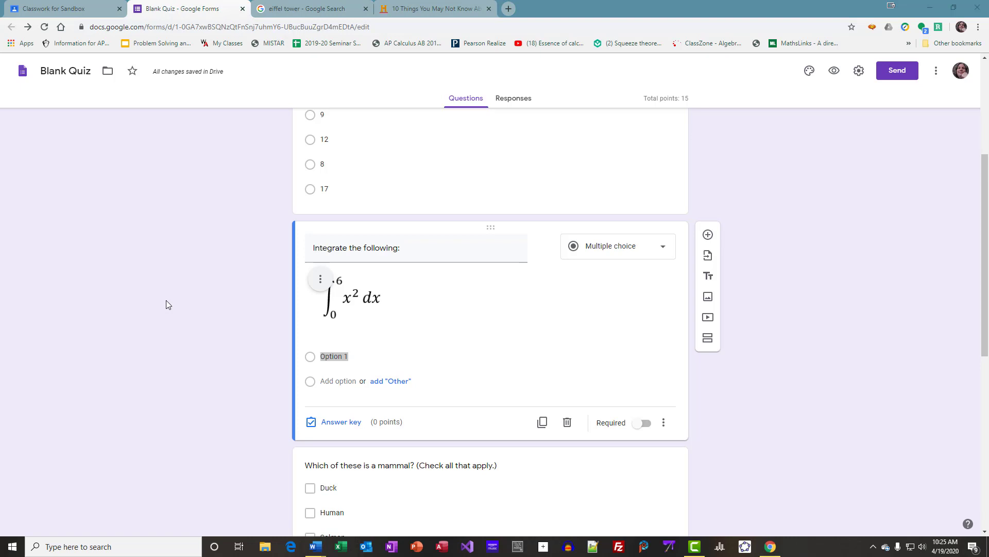
click(370, 355)
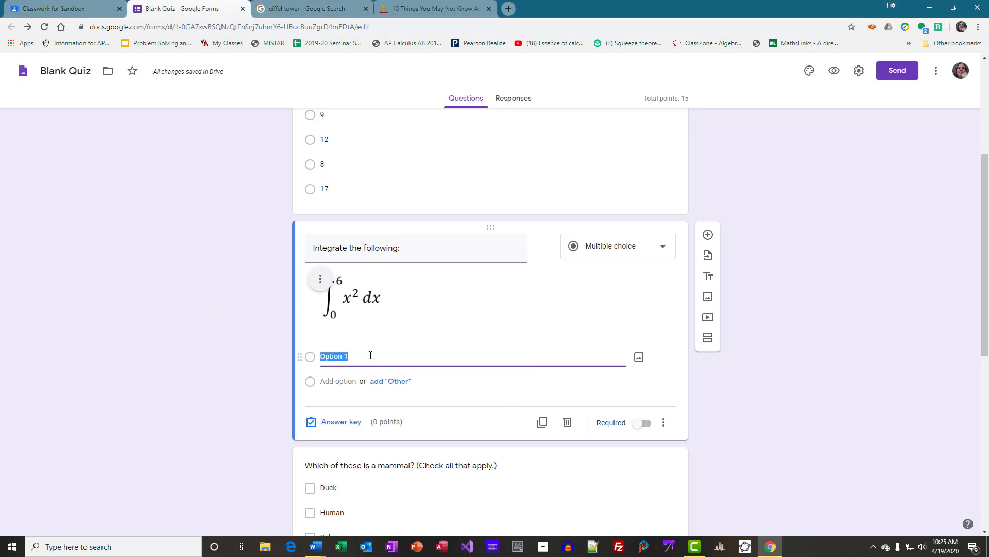
text(72)
key(Return)
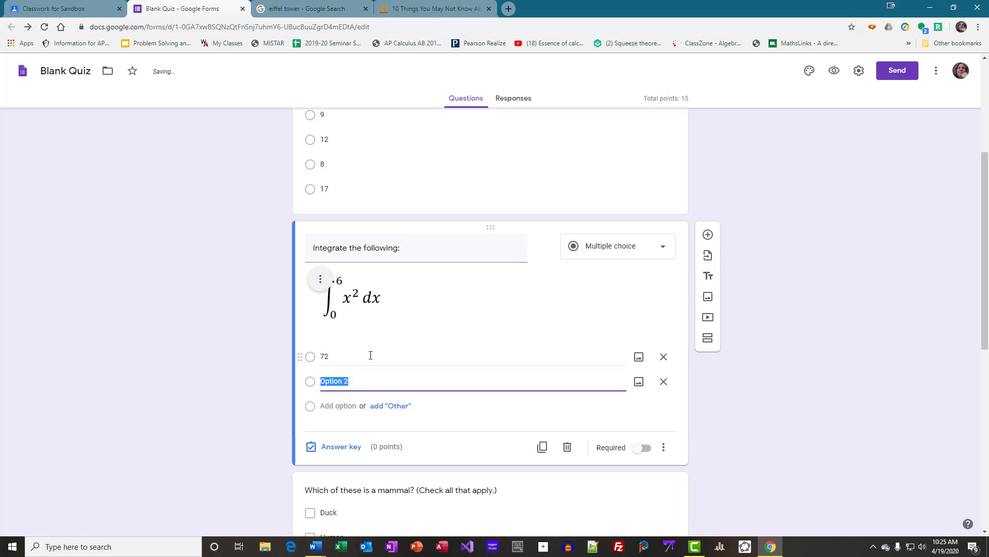
text(108)
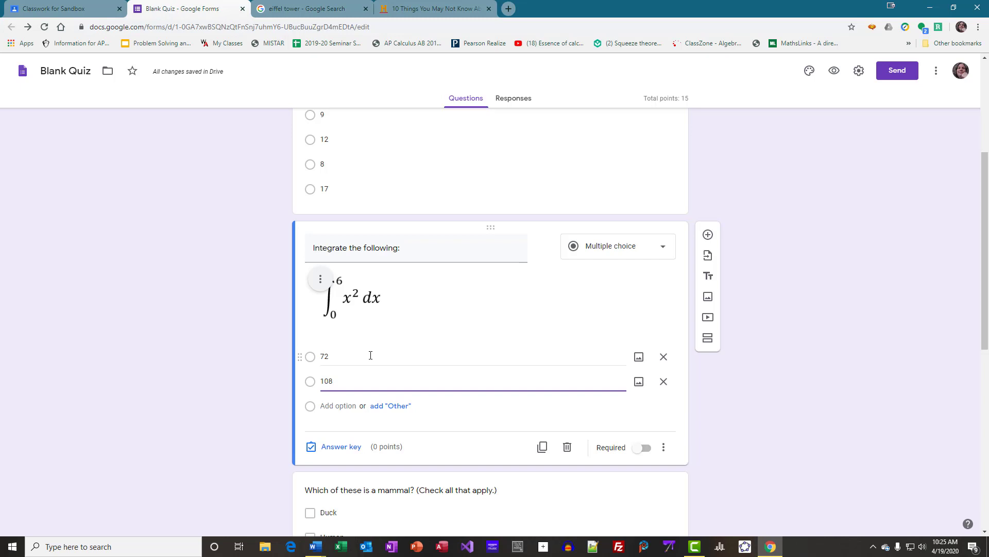
key(Return)
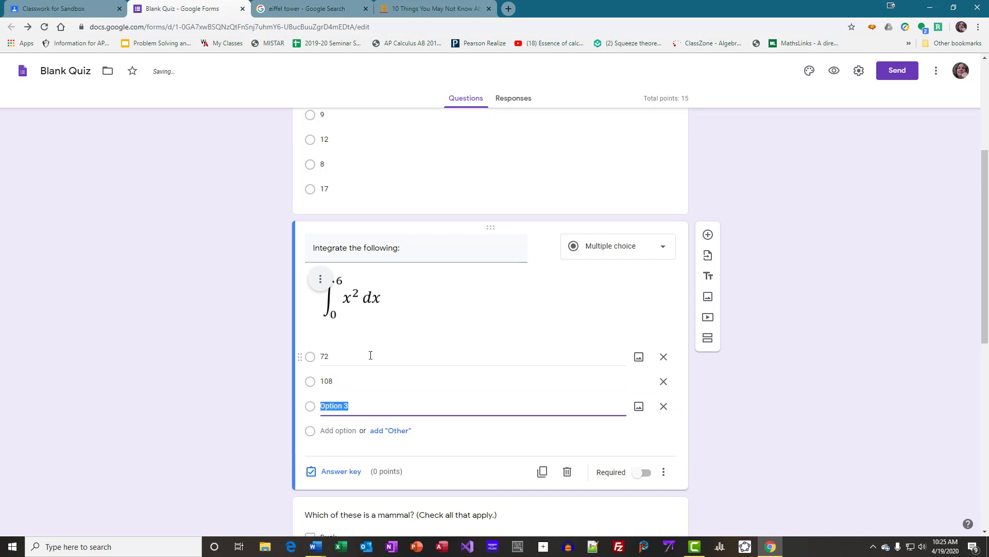
text(36)
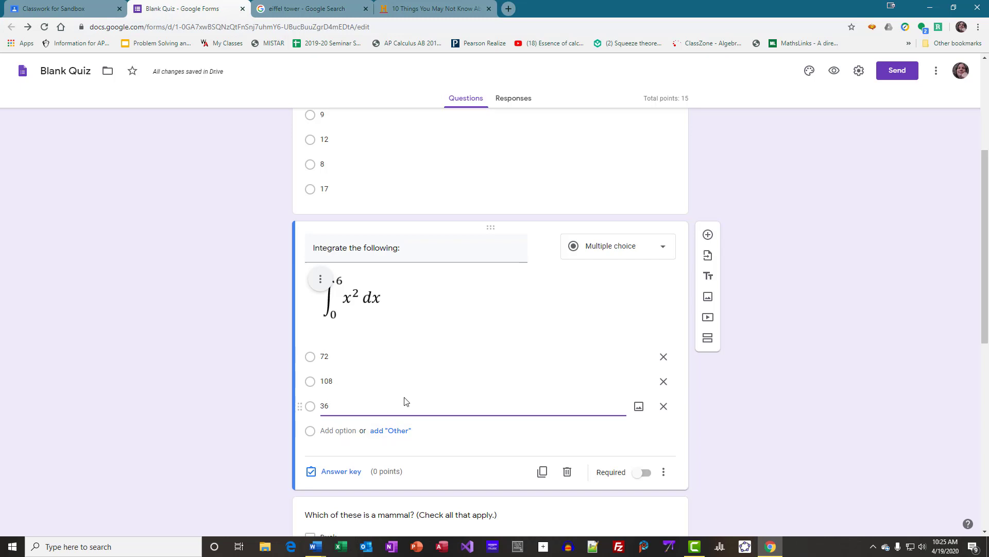
key(Return)
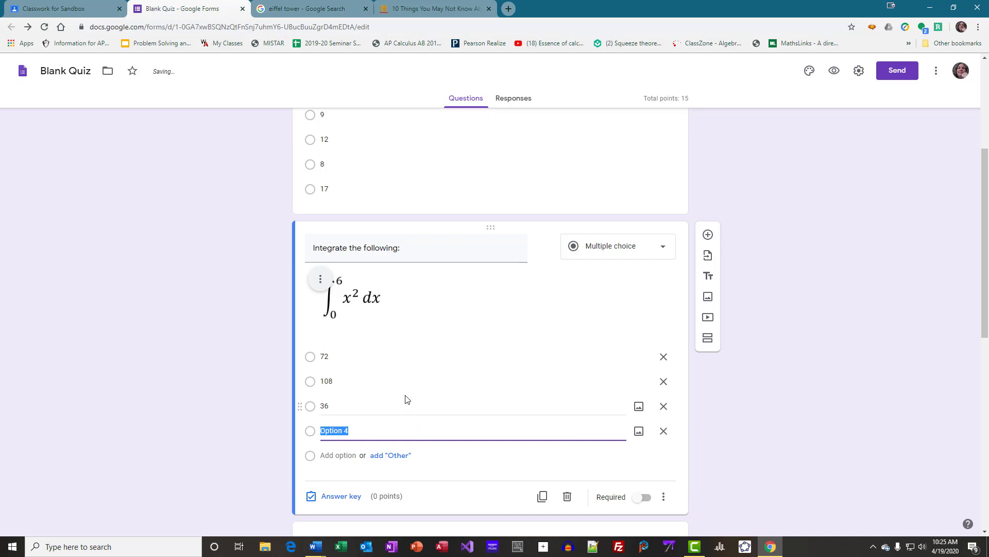
text(-72)
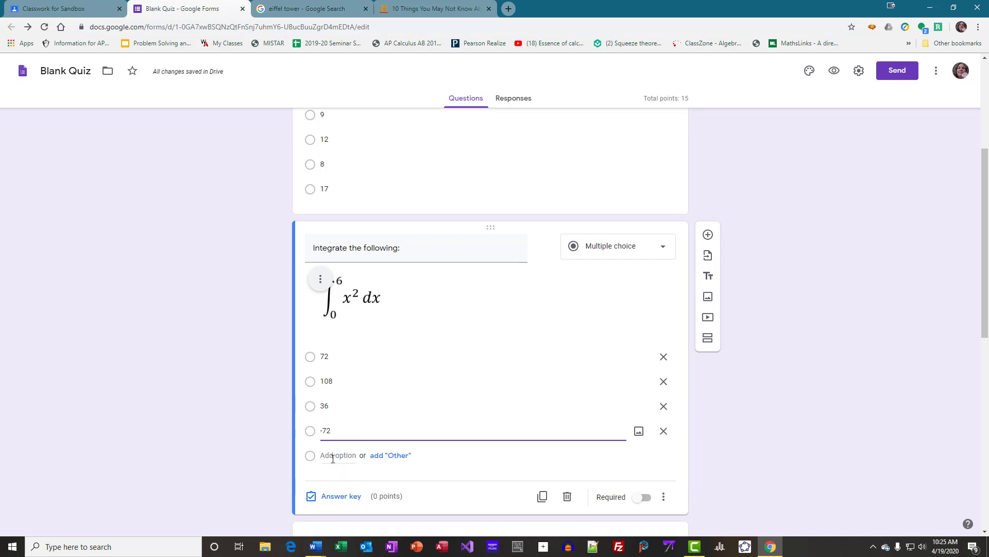
Step: Mark 72 as the correct answer to the integration question and make it worth 5 points
click(341, 496)
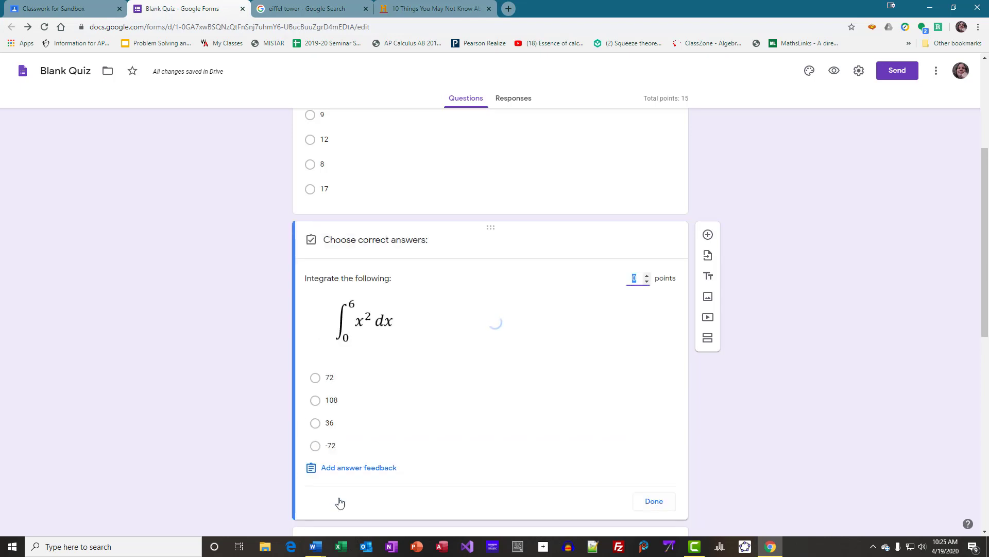
click(315, 377)
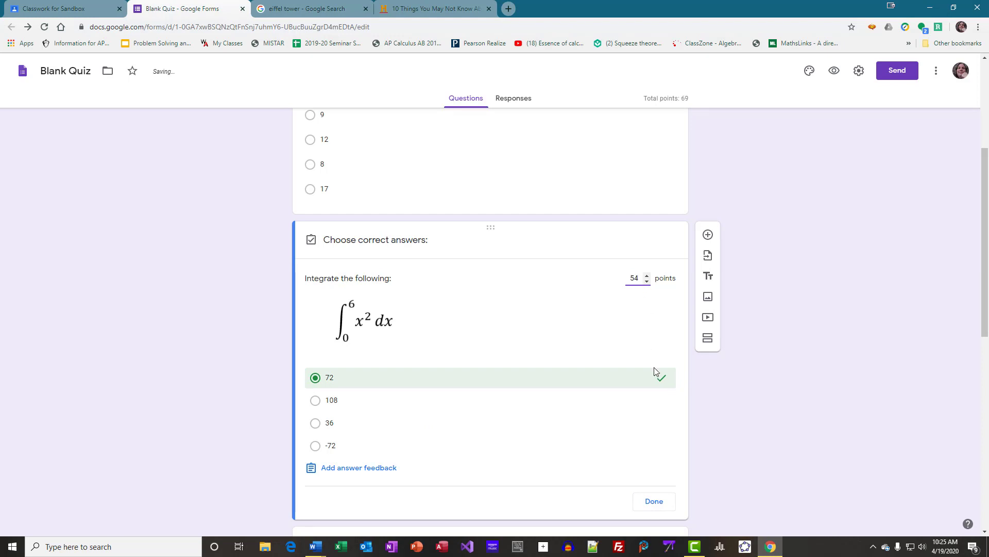
key(BackSpace)
click(654, 501)
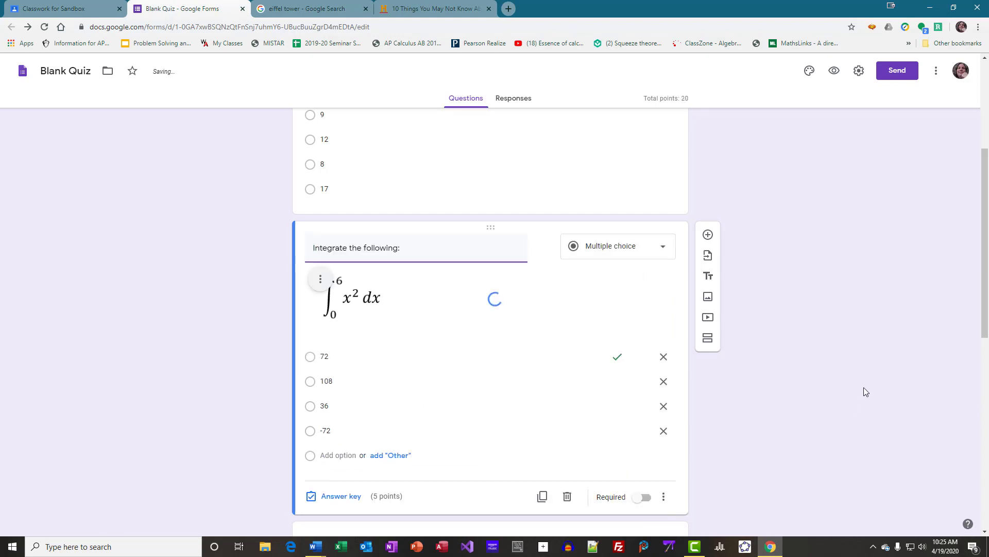
Step: Move the "Which of these is a mammal?" question above the "Integrate the following:" question and review the new order
scroll(861, 395, up, 5)
scroll(861, 390, down, 13)
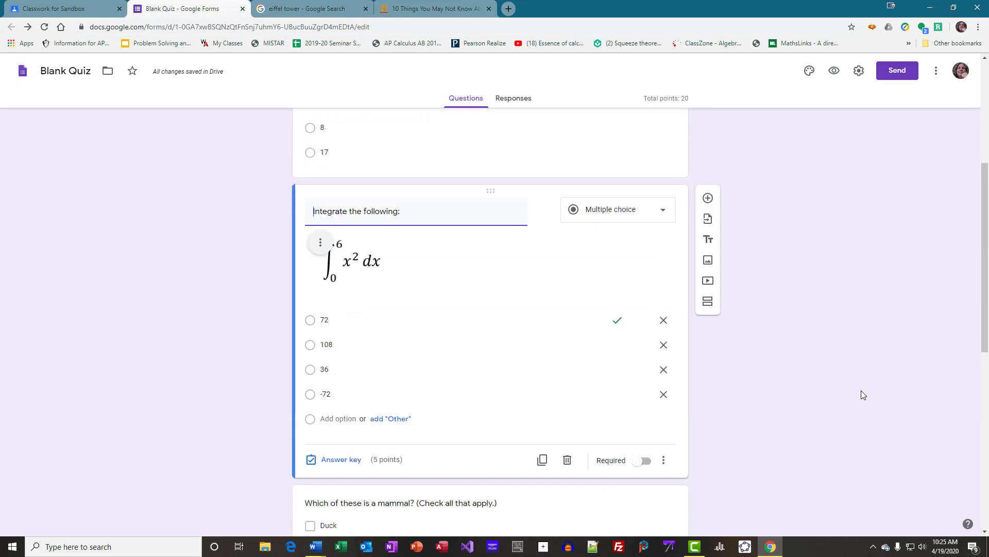
scroll(861, 390, up, 13)
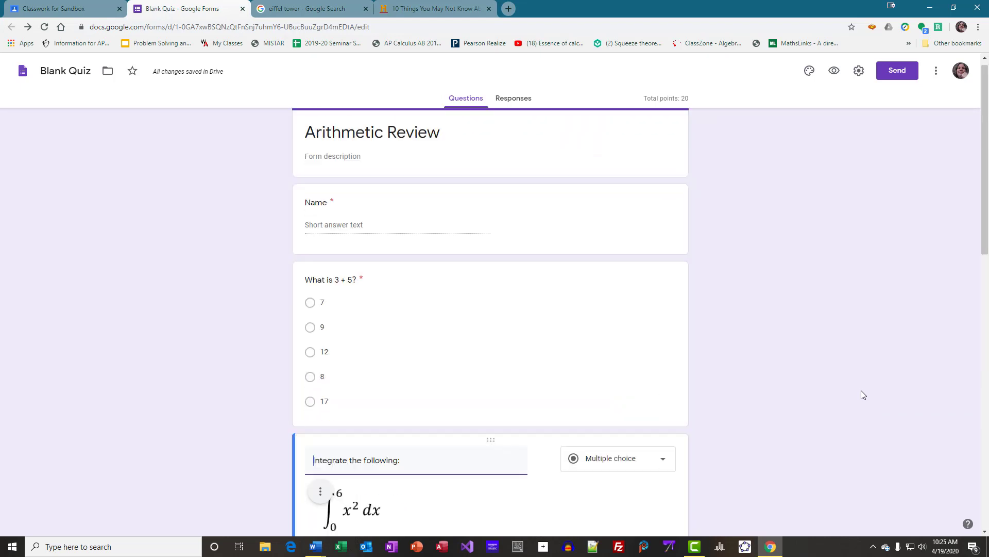
scroll(861, 391, down, 3)
scroll(861, 391, down, 3)
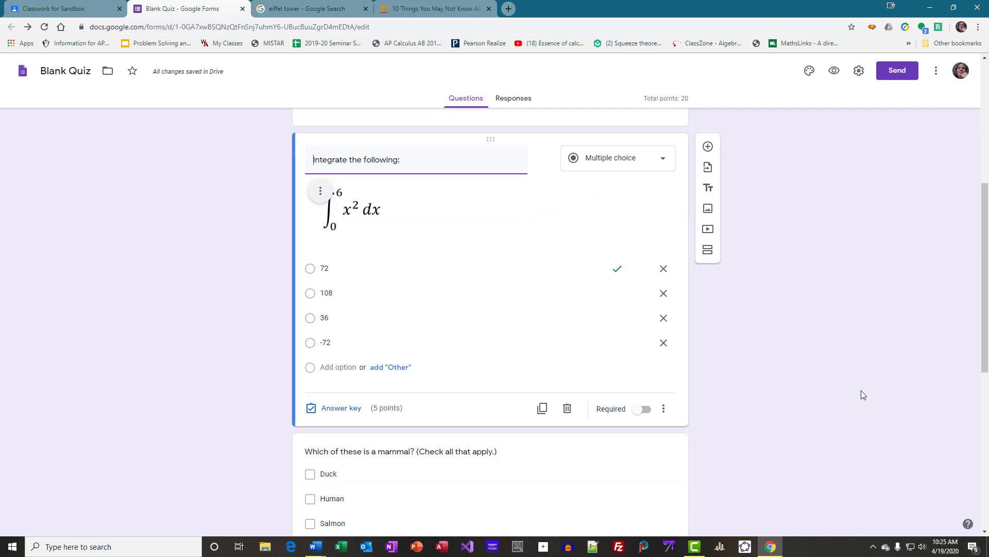
scroll(863, 391, down, 5)
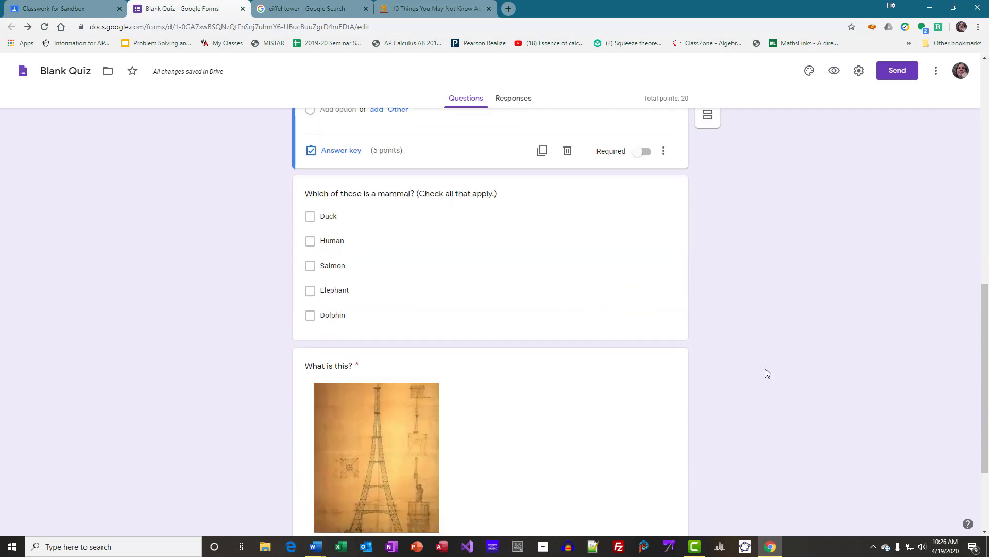
drag(488, 177, 487, 201)
scroll(819, 276, down, 6)
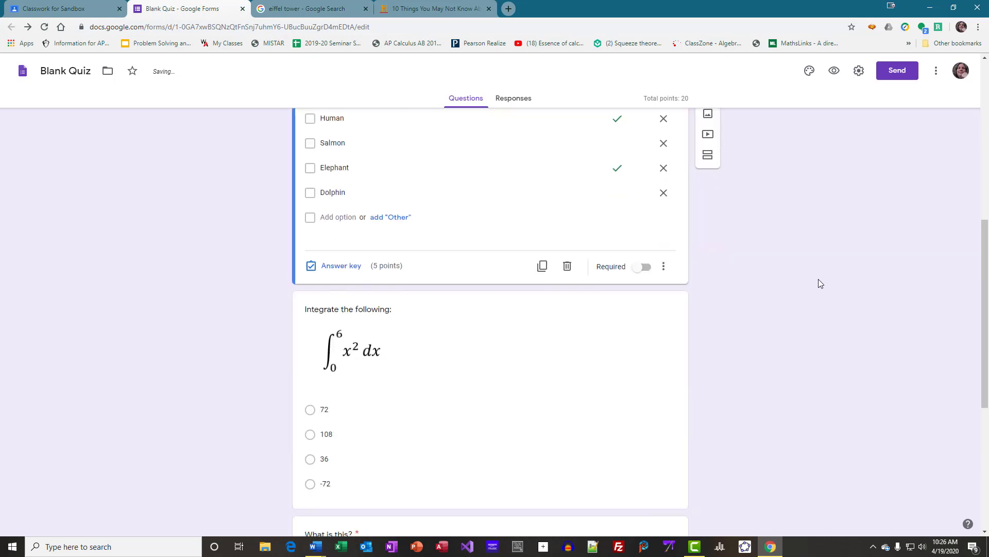
scroll(818, 283, down, 3)
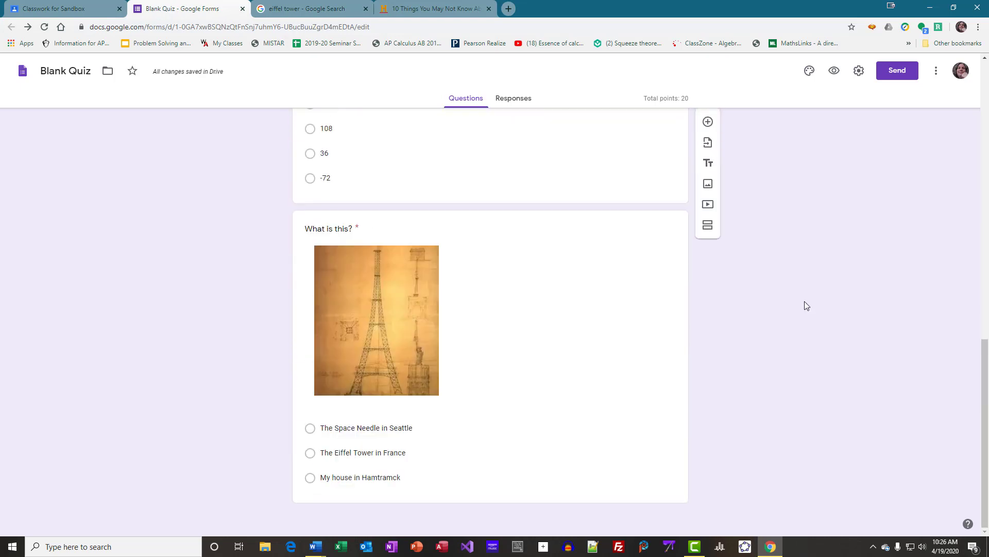
Step: Duplicate the "Integrate the following:" question and delete the duplicate
click(608, 418)
scroll(579, 314, up, 6)
click(575, 290)
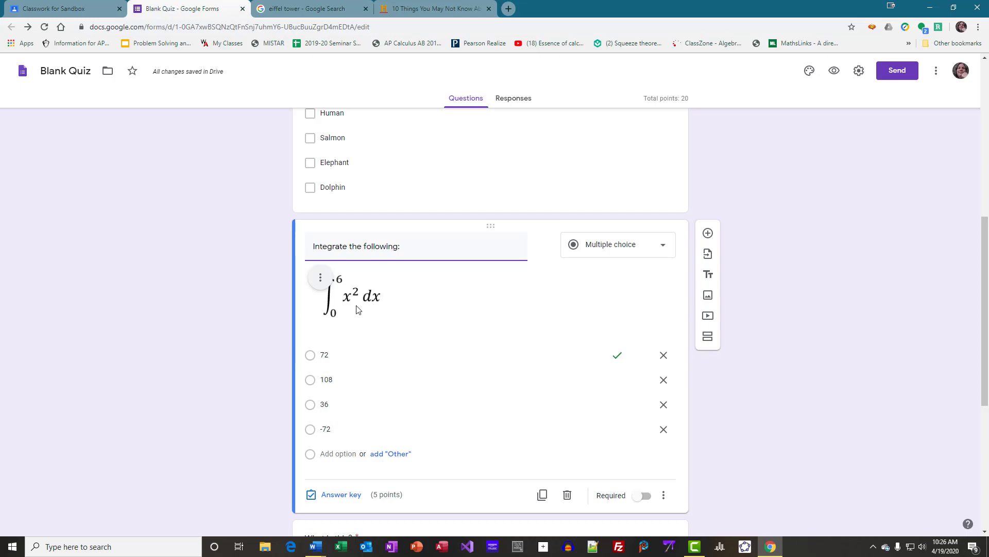
click(543, 496)
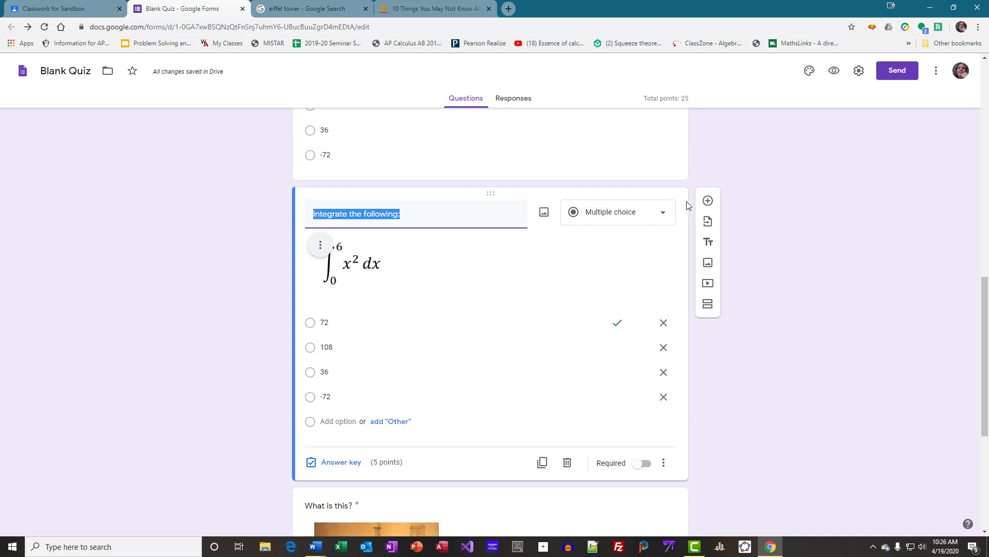
click(567, 463)
Step: Preview the quiz, look through all its questions as a respondent and close the preview
scroll(852, 350, up, 10)
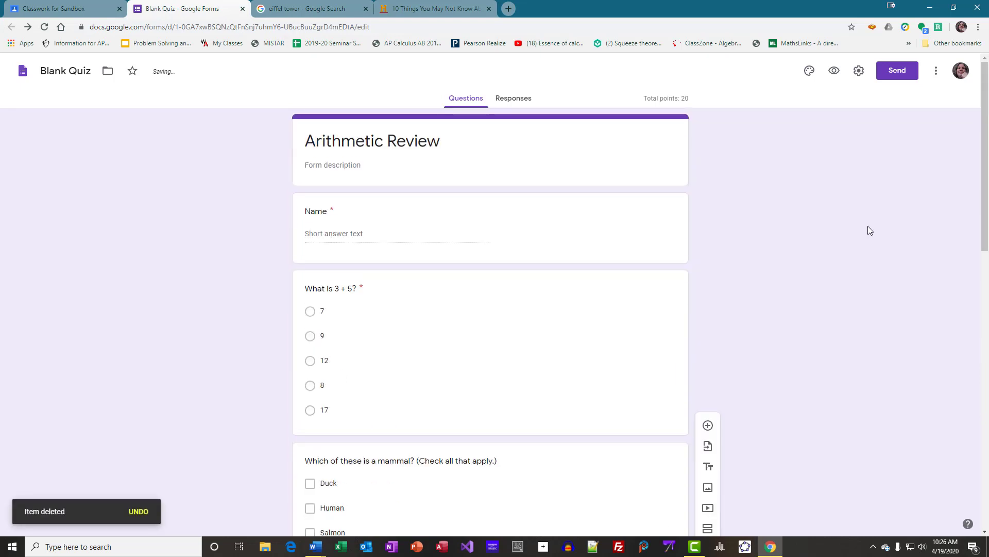
click(834, 71)
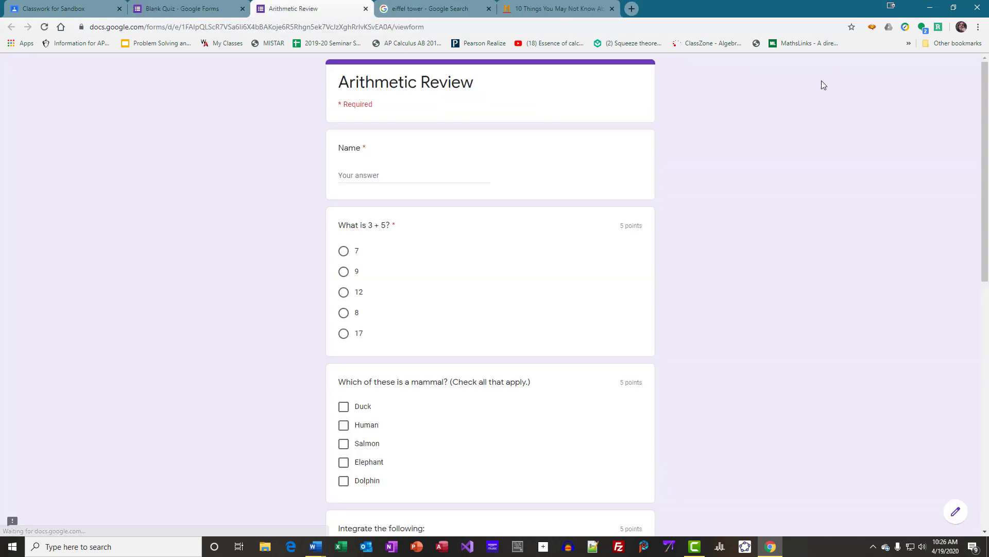
scroll(808, 169, down, 12)
scroll(812, 191, up, 12)
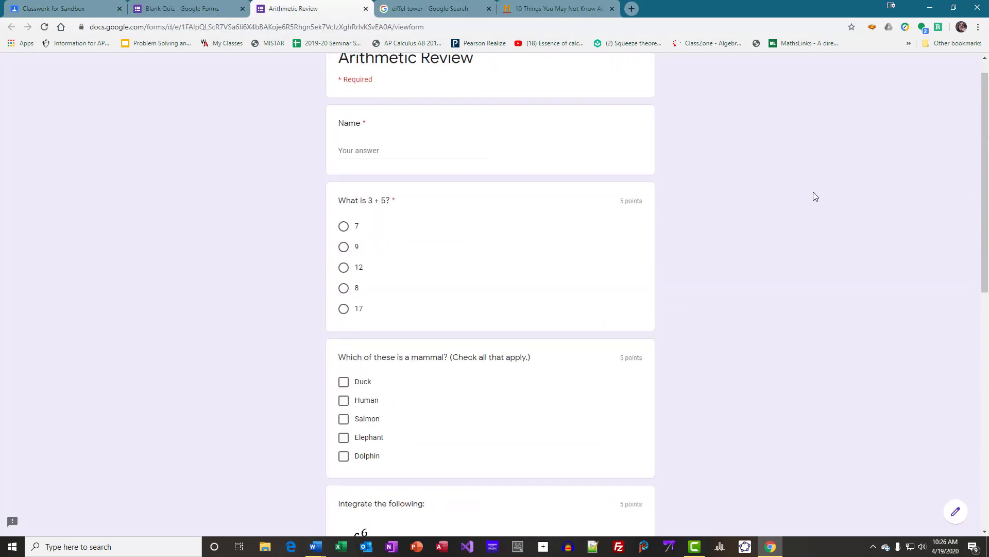
scroll(813, 192, down, 1)
scroll(814, 193, up, 1)
scroll(813, 192, down, 10)
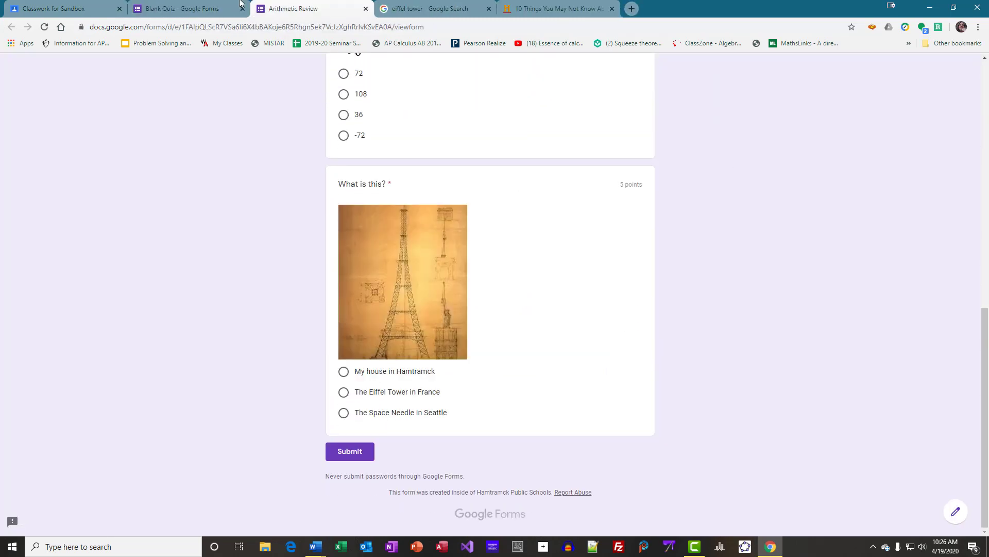
click(365, 8)
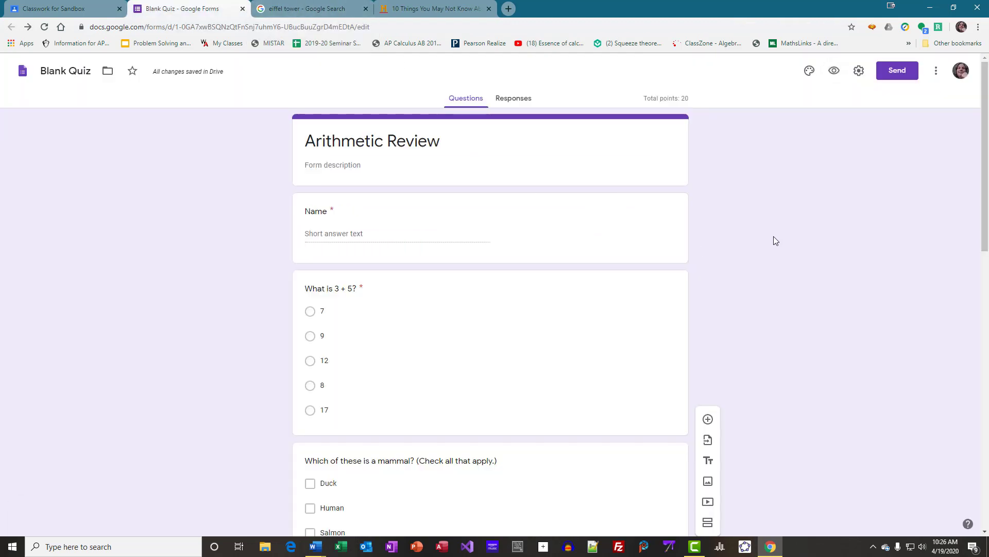
Step: Add a new section directly after the "Integrate the following:" question
scroll(774, 240, down, 10)
scroll(774, 244, up, 6)
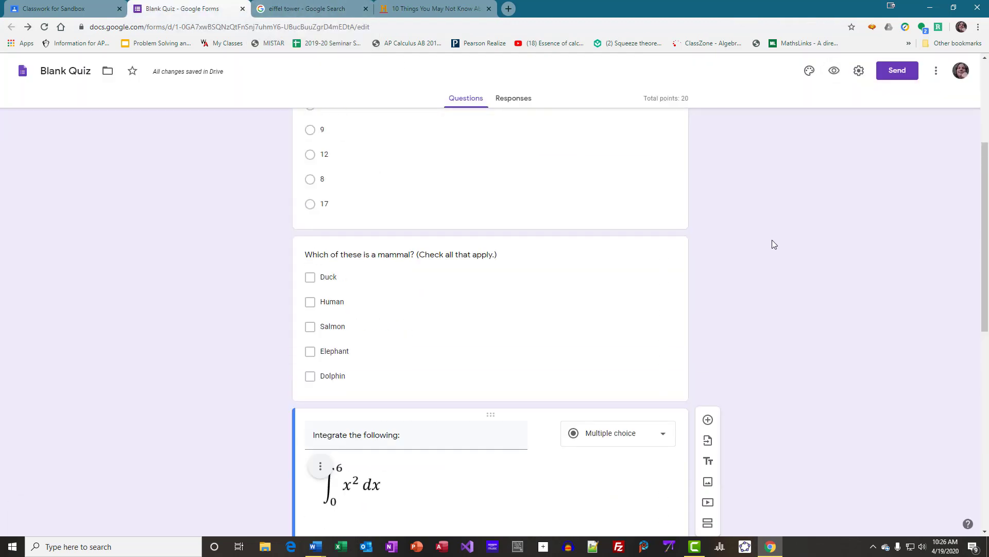
scroll(775, 245, up, 2)
scroll(773, 245, down, 1)
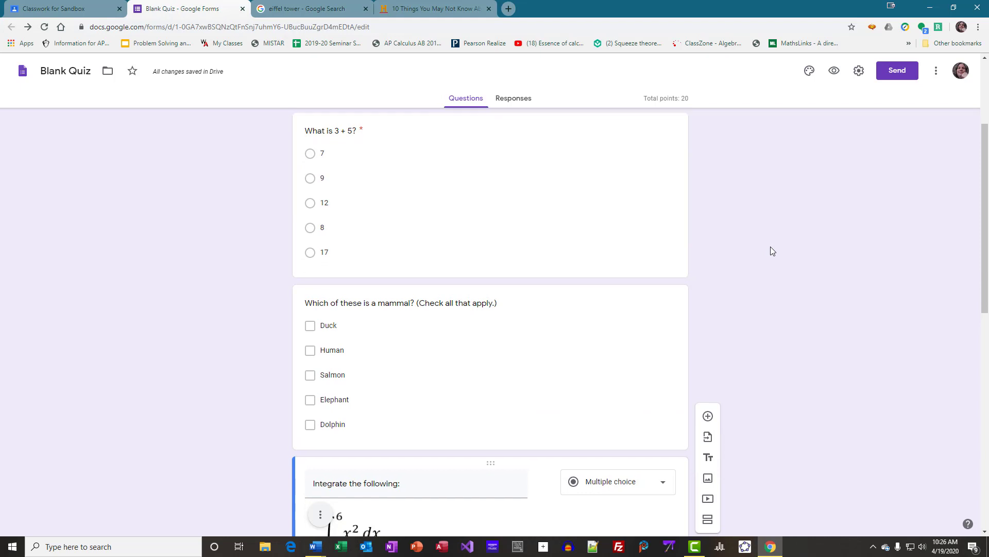
scroll(722, 363, down, 5)
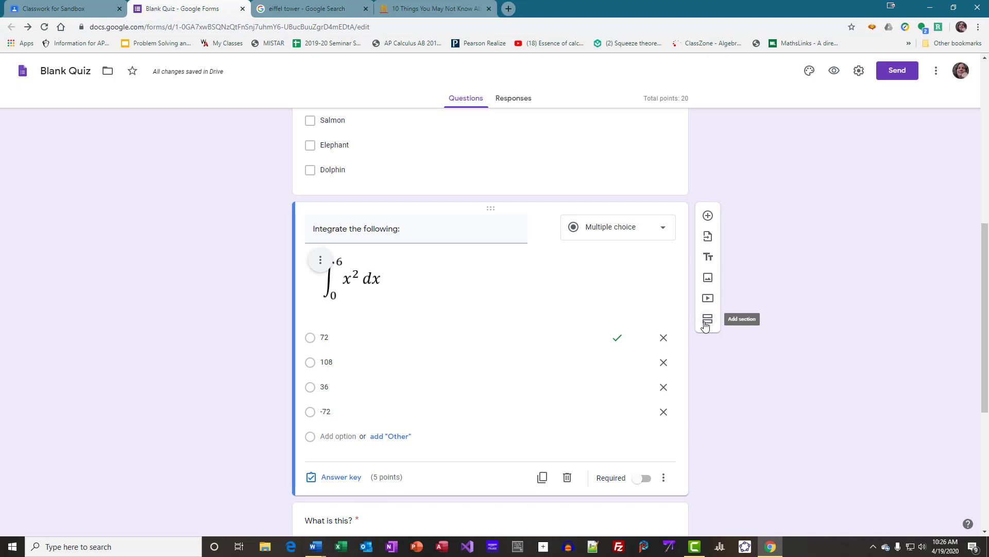
scroll(780, 310, up, 6)
scroll(772, 330, down, 3)
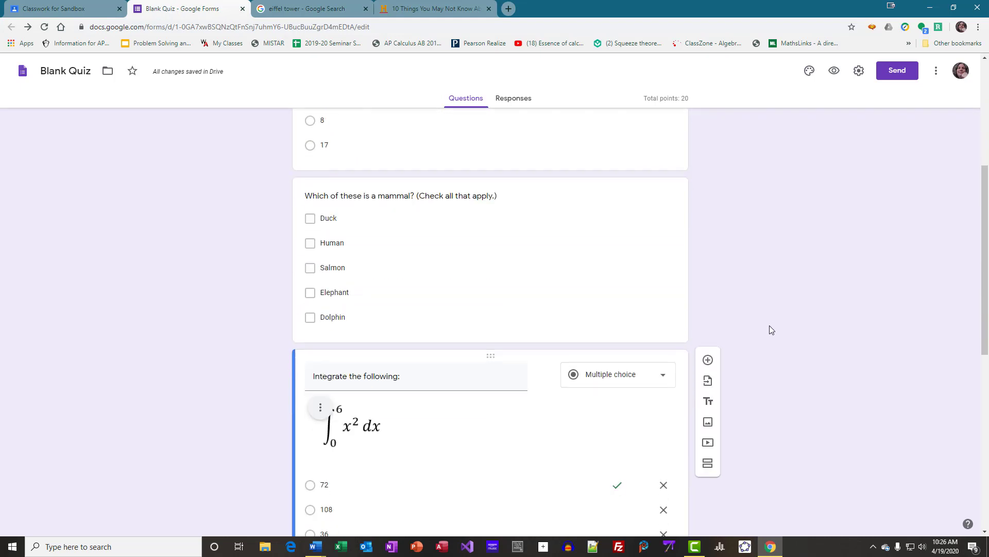
scroll(758, 335, down, 2)
click(708, 370)
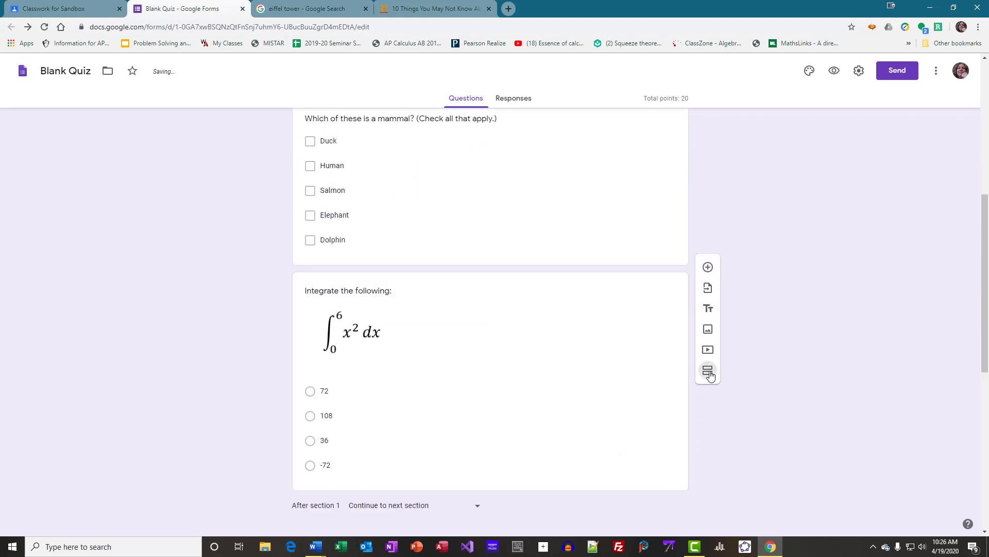
Step: Review the two-section layout and title the new section "Part 2"
scroll(772, 362, up, 5)
scroll(772, 362, down, 6)
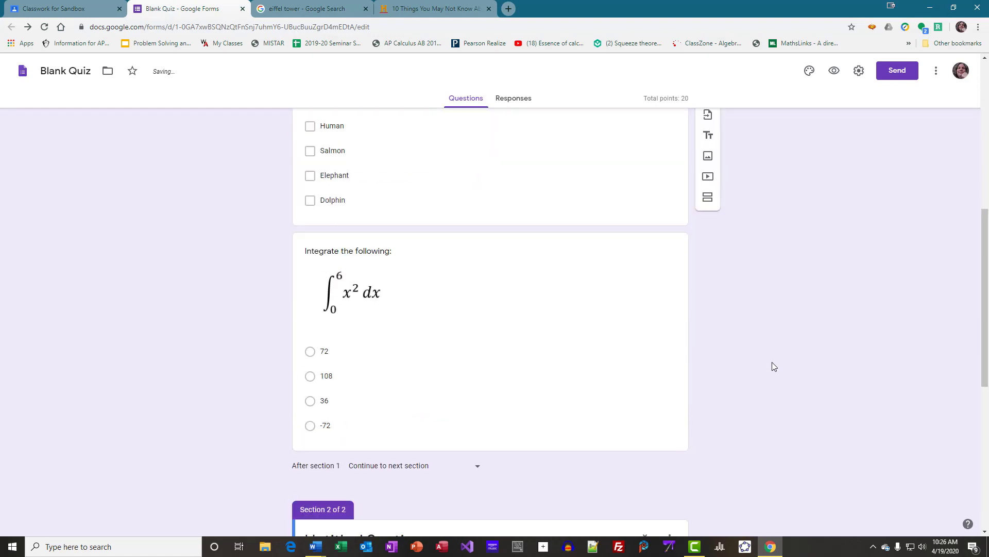
scroll(772, 362, down, 7)
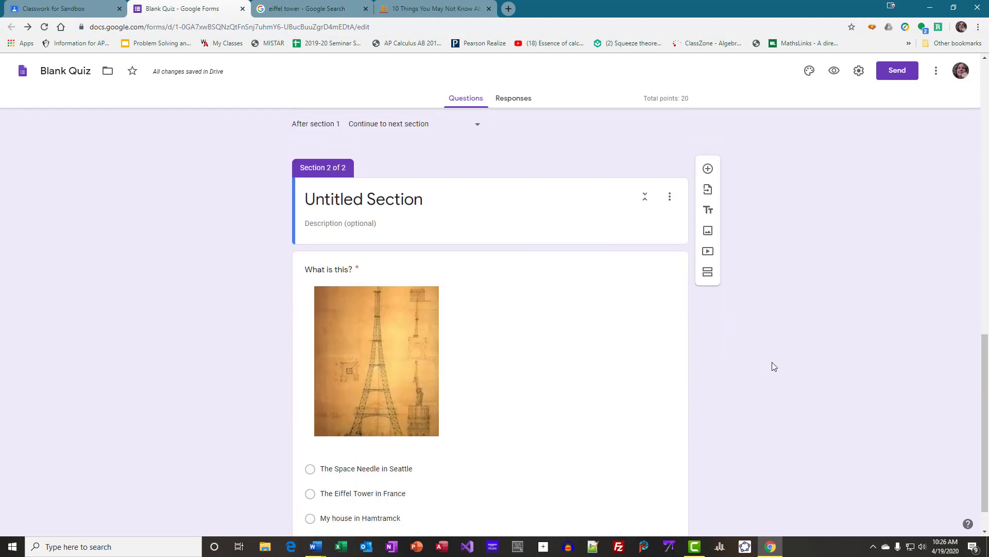
scroll(772, 362, up, 3)
scroll(772, 362, down, 3)
scroll(772, 361, up, 5)
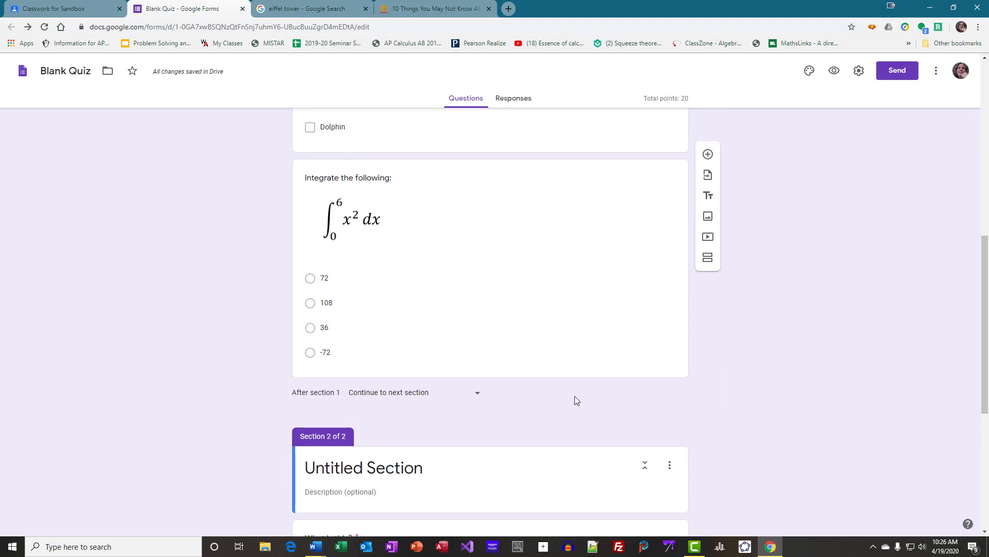
click(478, 464)
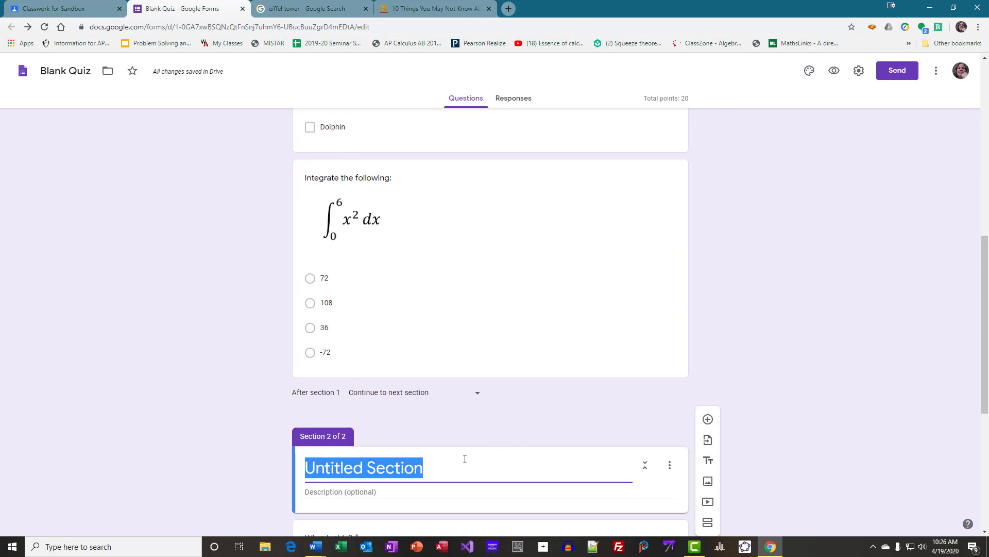
text(Part 2)
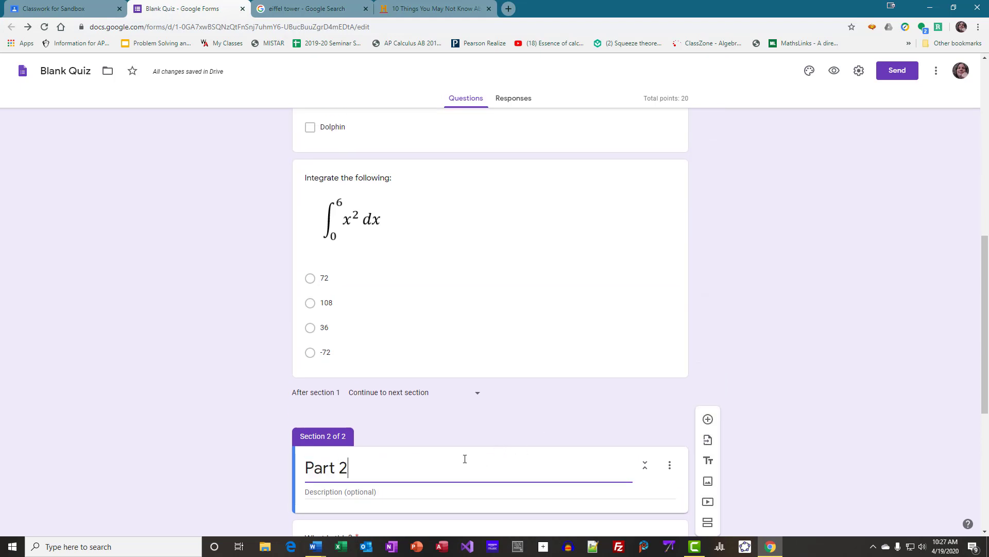
click(230, 466)
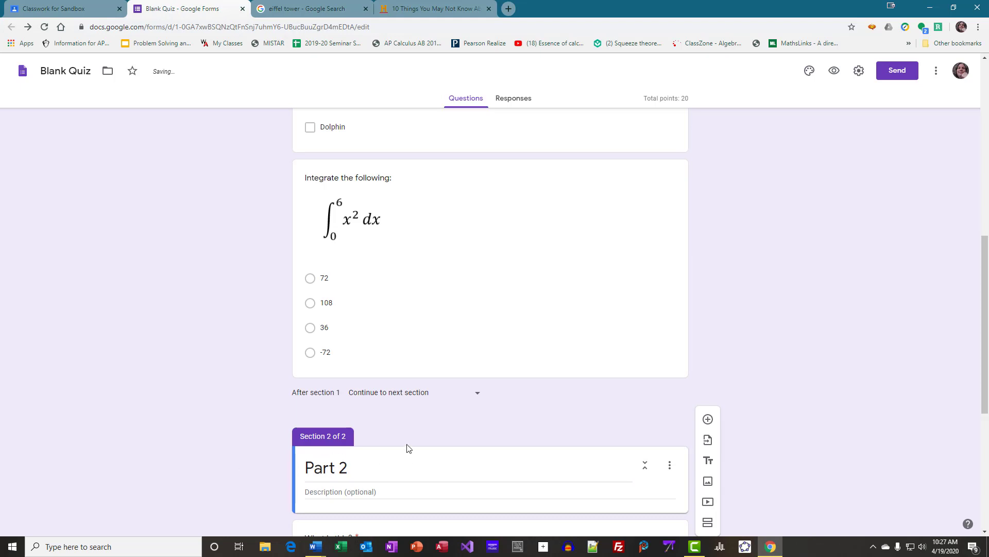
Step: Collapse the Part 2 section and expand it again
click(645, 466)
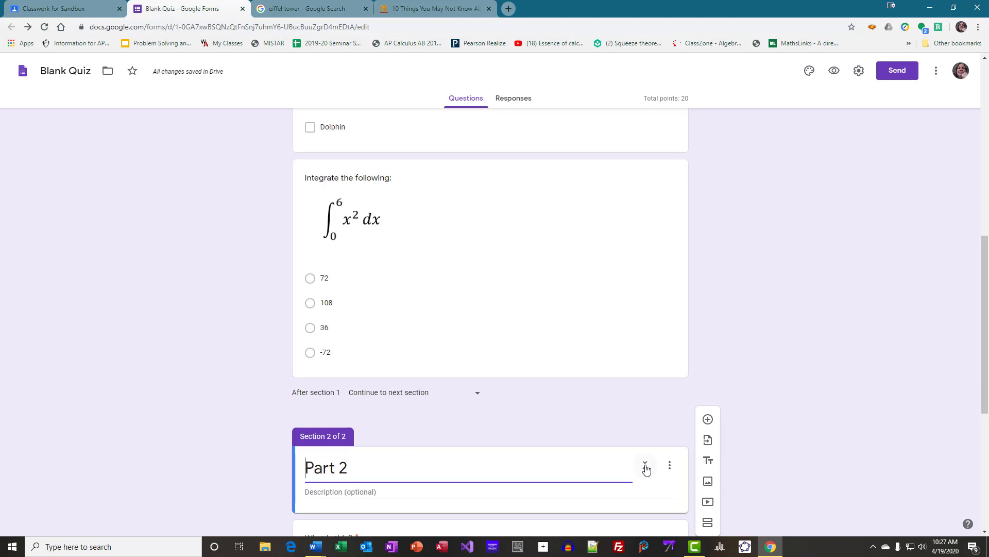
click(644, 470)
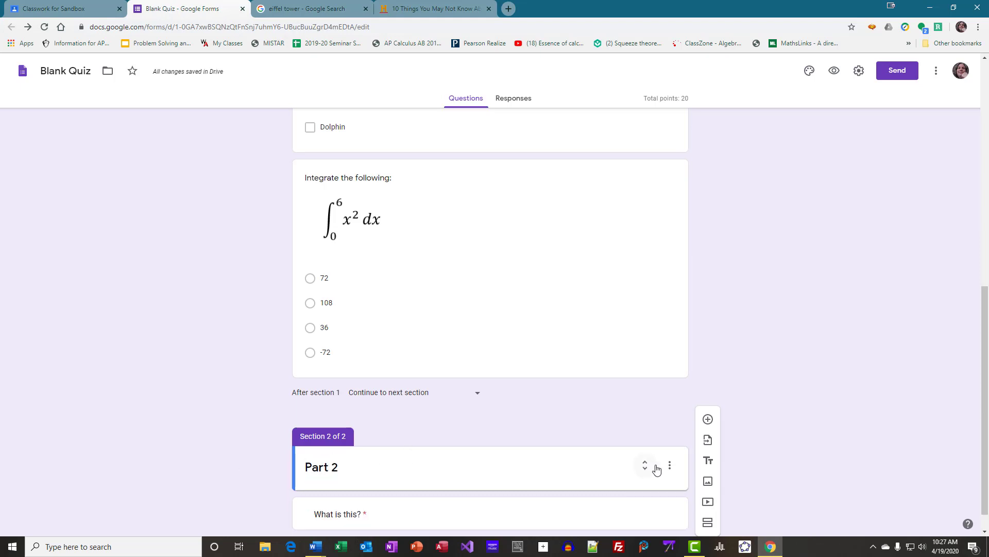
click(326, 433)
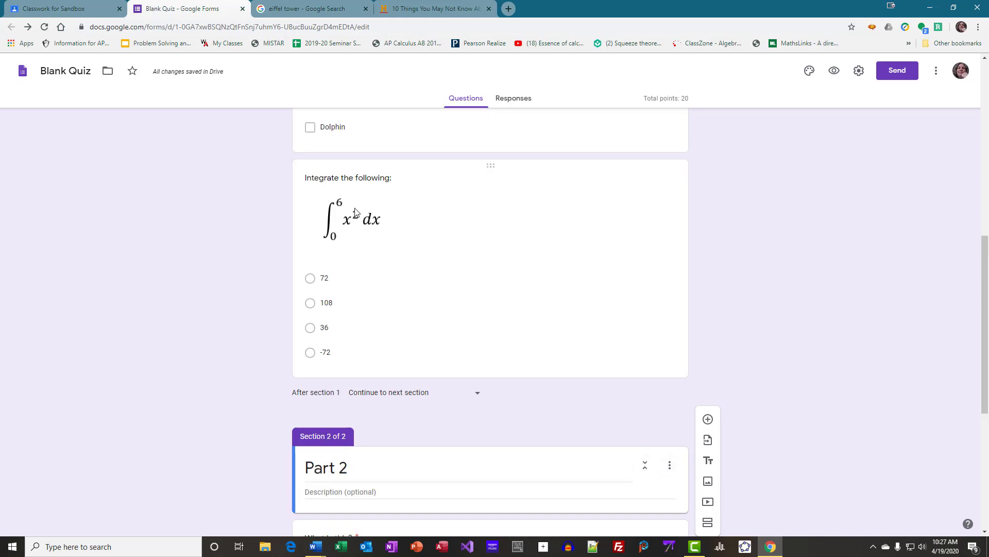
Step: Move the "Integrate the following:" question into the Part 2 section, above "What is this?"
drag(475, 200, 472, 302)
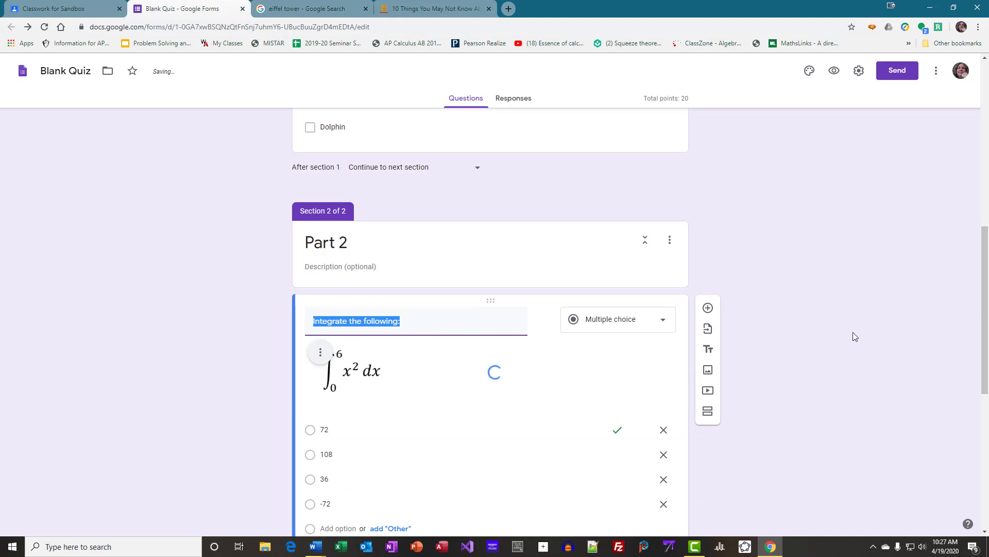
click(831, 290)
scroll(830, 290, up, 9)
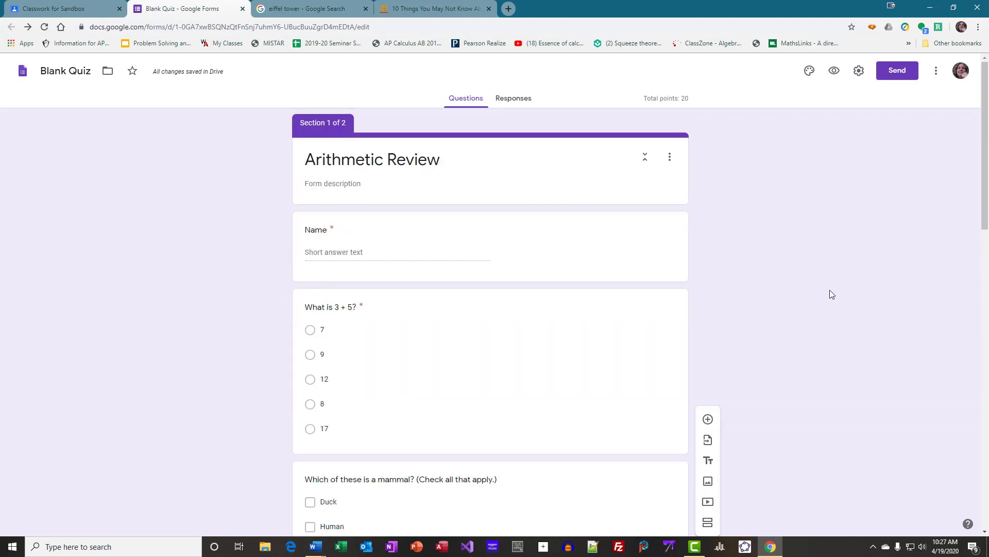
Step: Preview the quiz, review its first section and try to advance without answering the required questions
click(835, 71)
scroll(809, 213, down, 2)
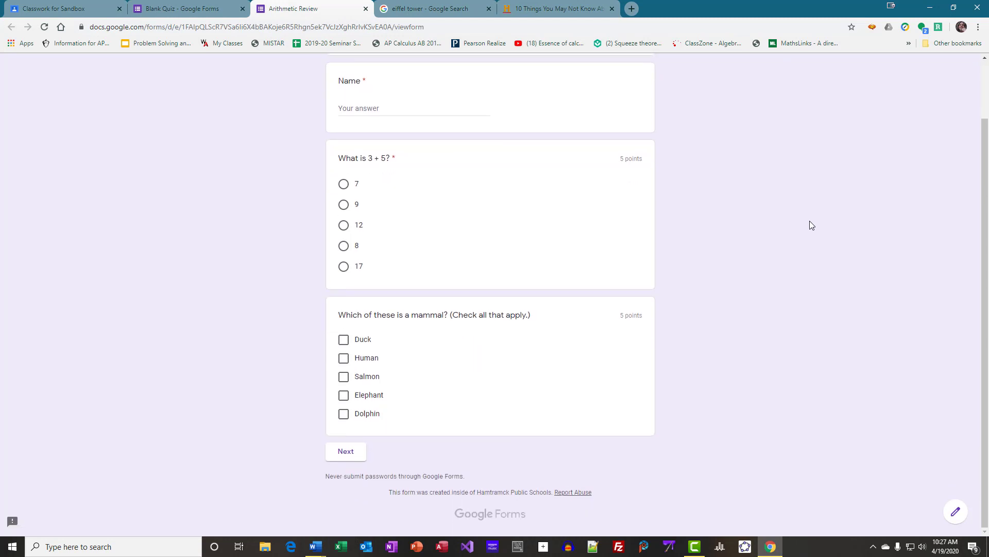
scroll(809, 220, up, 2)
scroll(809, 221, down, 1)
scroll(809, 220, up, 1)
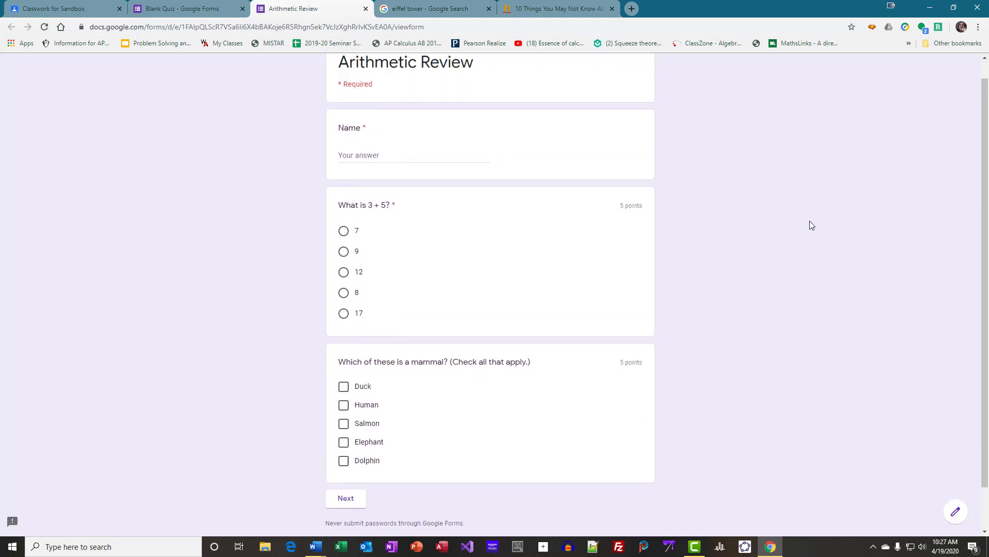
scroll(809, 220, down, 1)
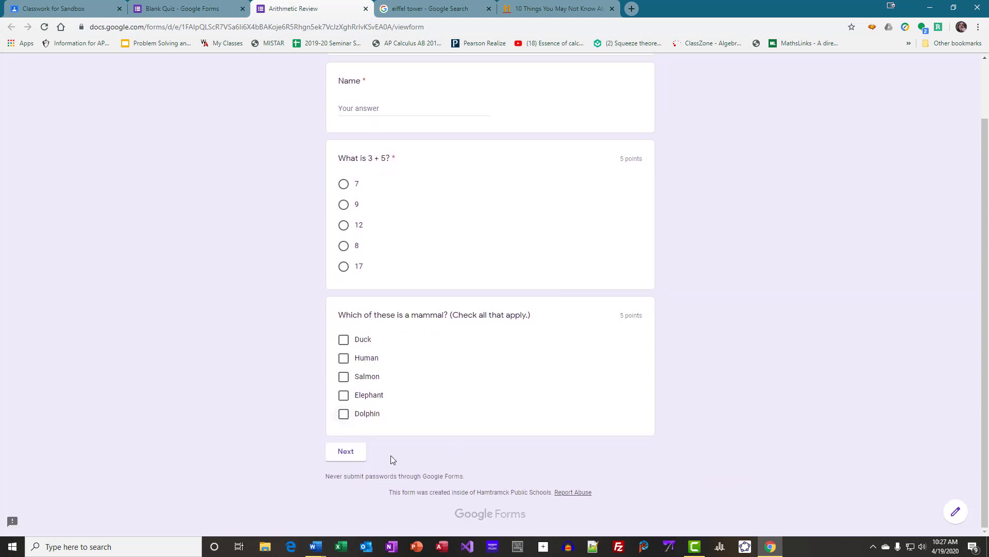
click(345, 452)
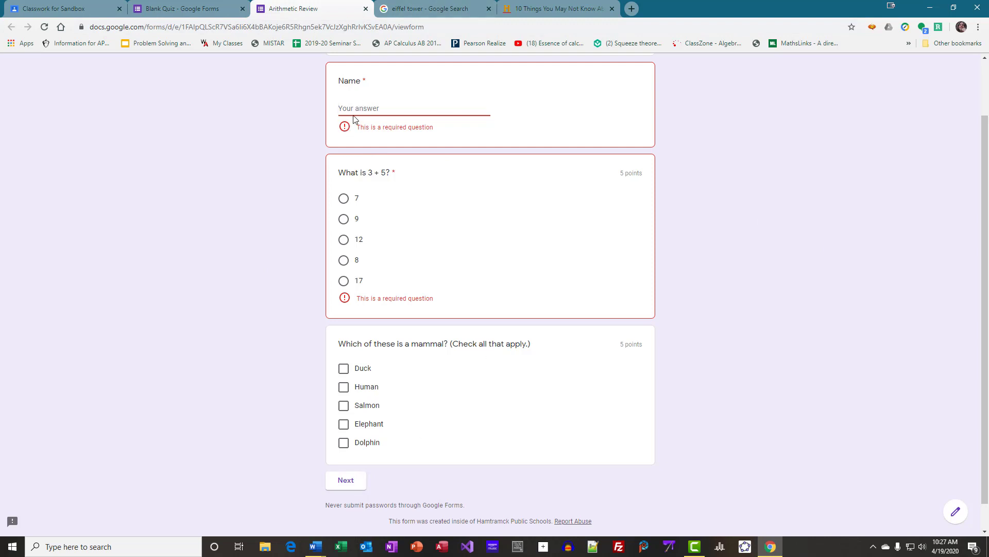
Step: In the preview, fill in a respondent name, choose 12 for "What is 3 + 5?" and continue to Part 2
text(Paul)
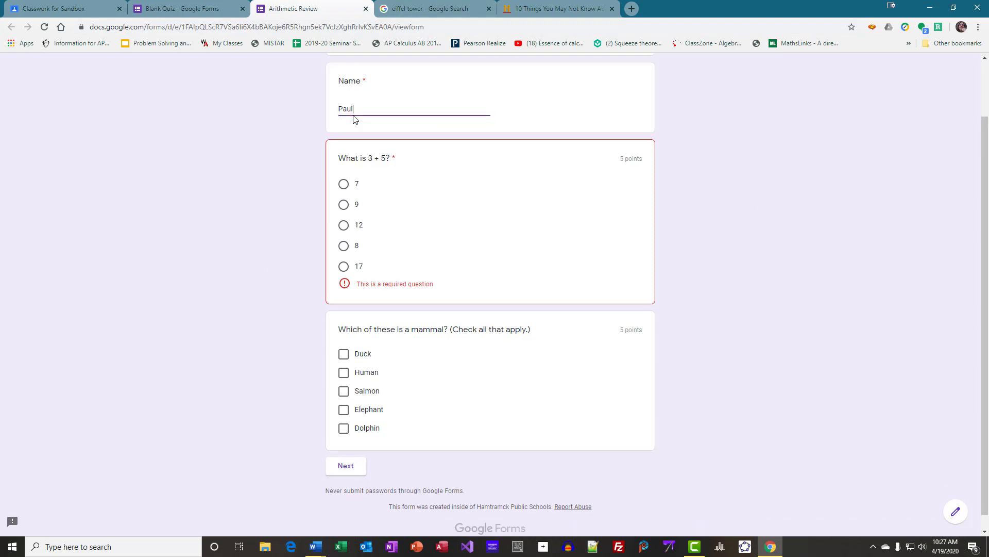
click(344, 226)
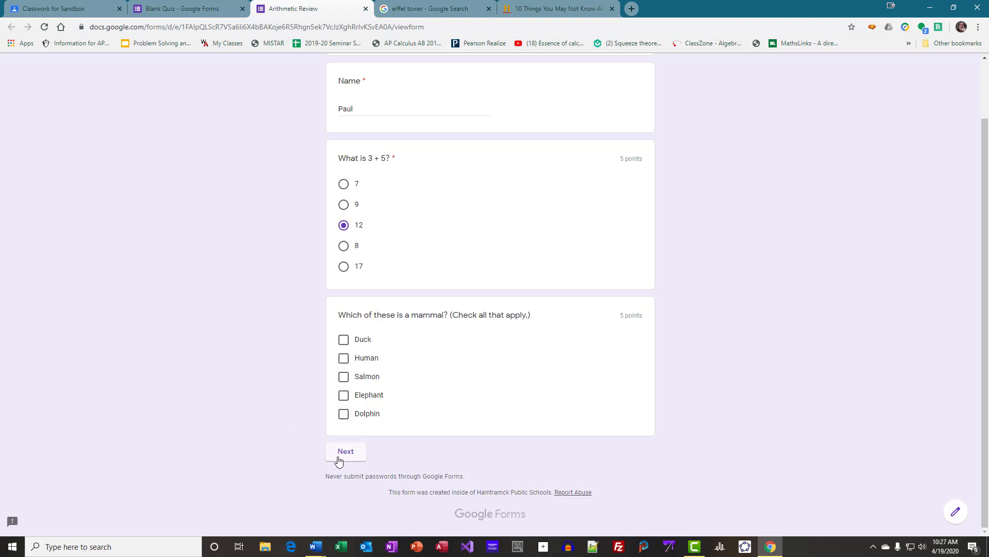
click(345, 452)
Step: Look over the integration and picture questions in Part 2 and return to the quiz's first section
scroll(275, 232, down, 1)
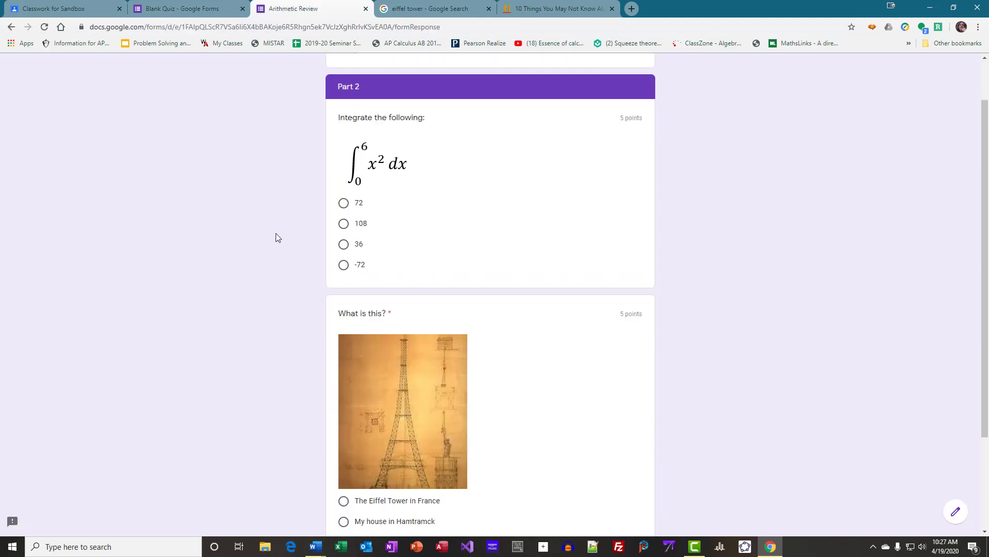
scroll(276, 233, down, 3)
scroll(276, 234, up, 4)
scroll(277, 233, down, 4)
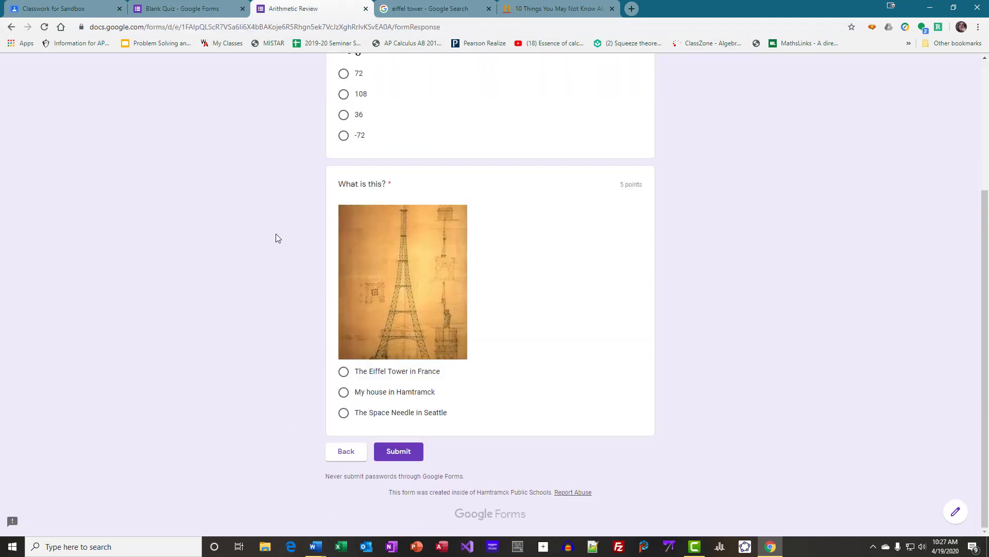
scroll(276, 233, up, 4)
scroll(277, 234, down, 4)
click(344, 452)
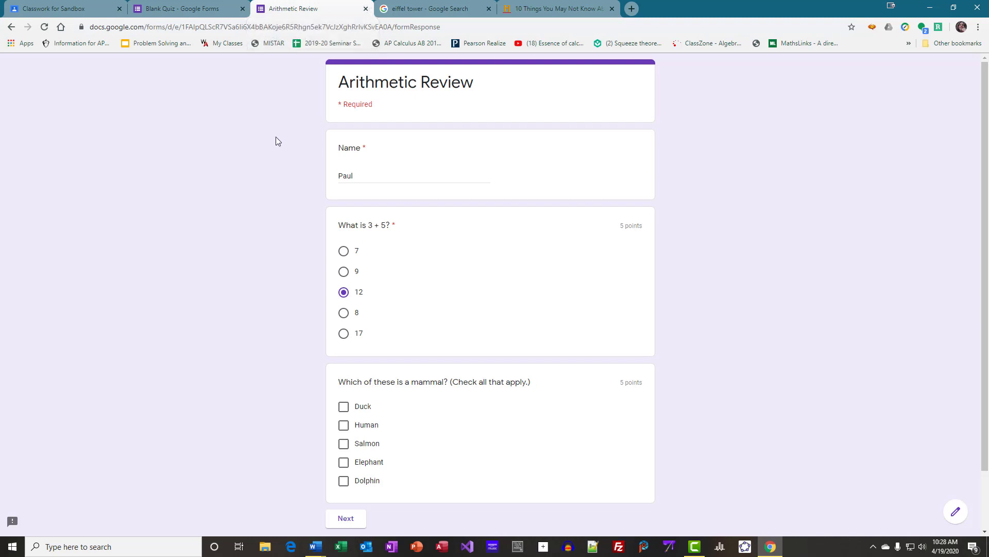
Step: Close the quiz preview and make the "Which of these is a mammal? (Check all that apply.)" question required
scroll(399, 431, down, 2)
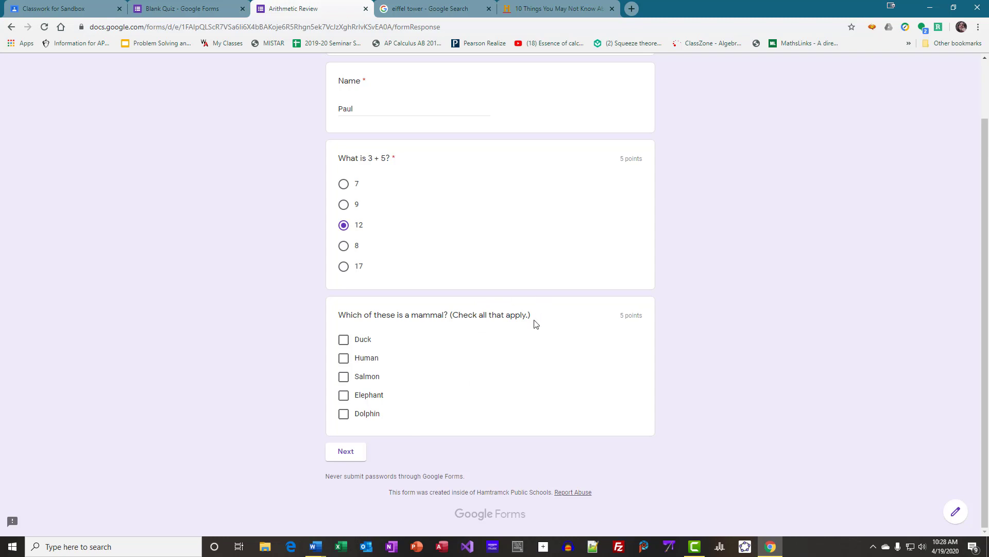
click(366, 9)
scroll(188, 245, down, 8)
scroll(588, 415, up, 5)
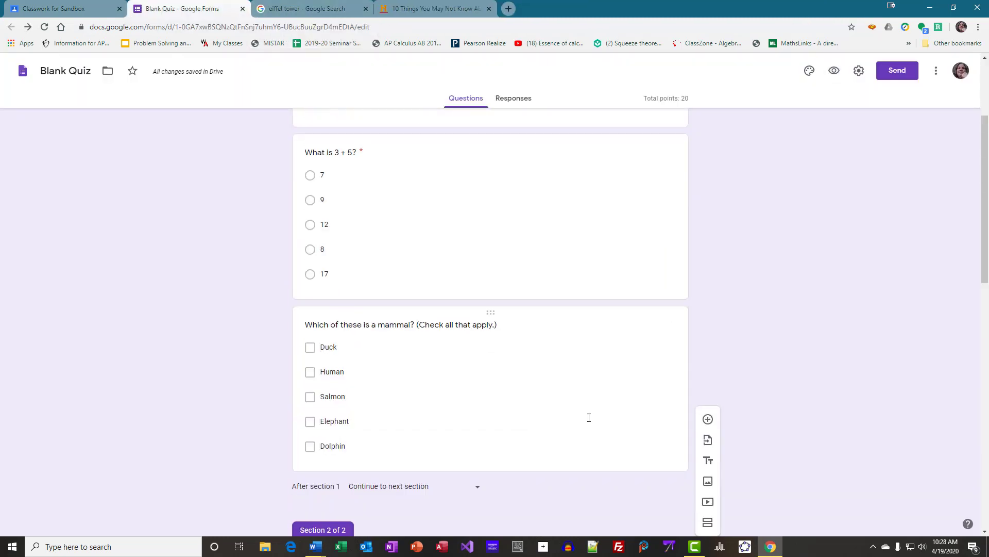
click(598, 411)
scroll(634, 402, down, 3)
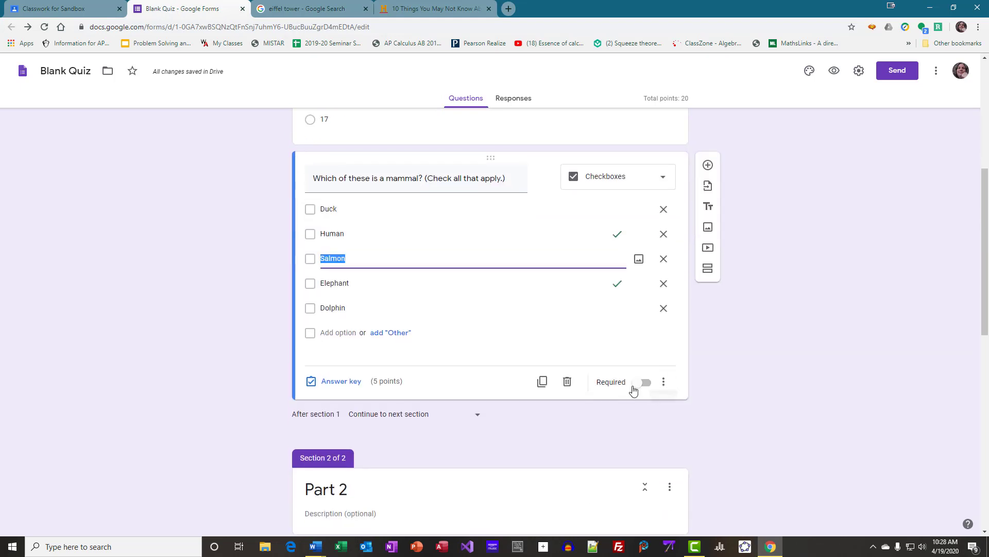
click(645, 383)
Step: Make the "Integrate the following:" question in Part 2 required
scroll(212, 340, down, 7)
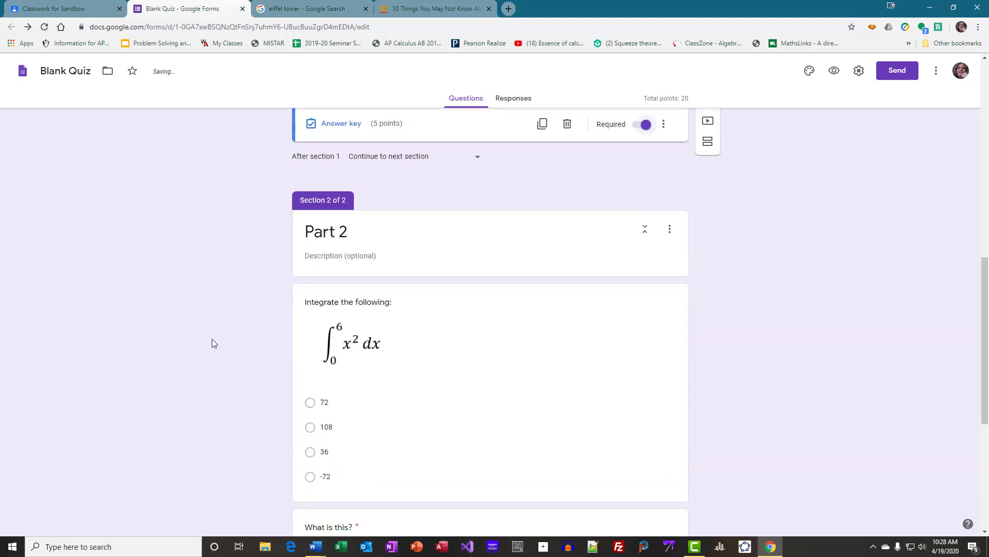
click(521, 317)
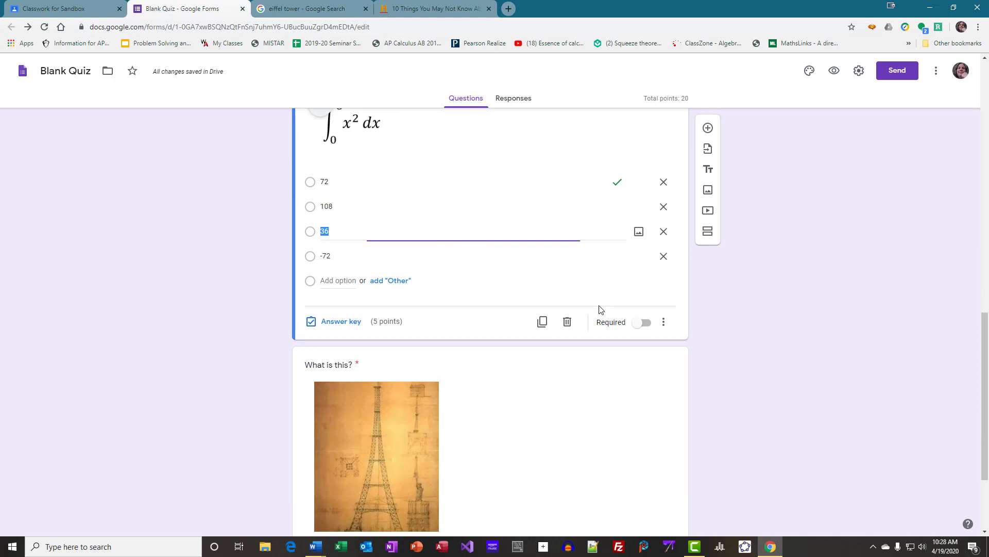
click(644, 324)
Step: Review the questions in both sections of the quiz, checking that each one is marked required
scroll(141, 277, down, 3)
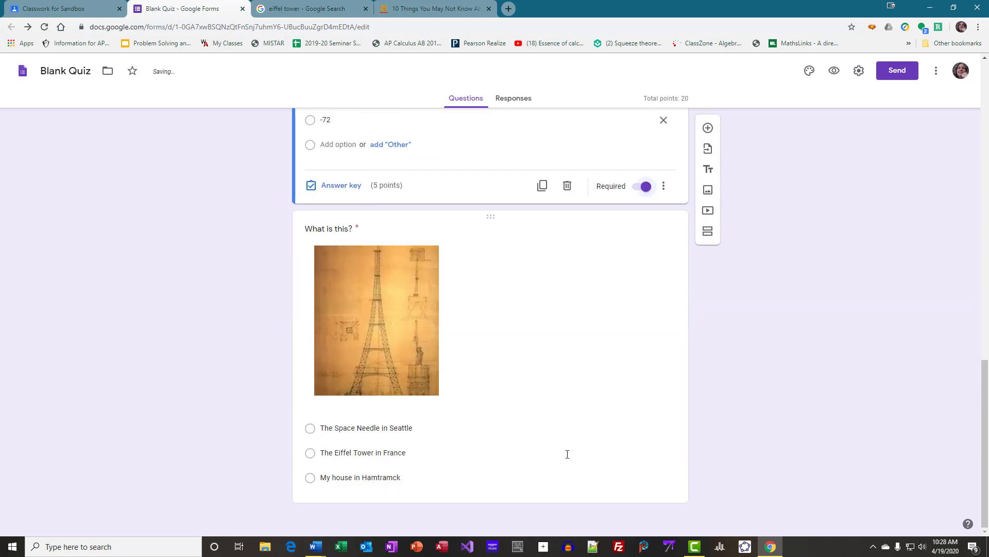
click(570, 451)
scroll(719, 410, up, 6)
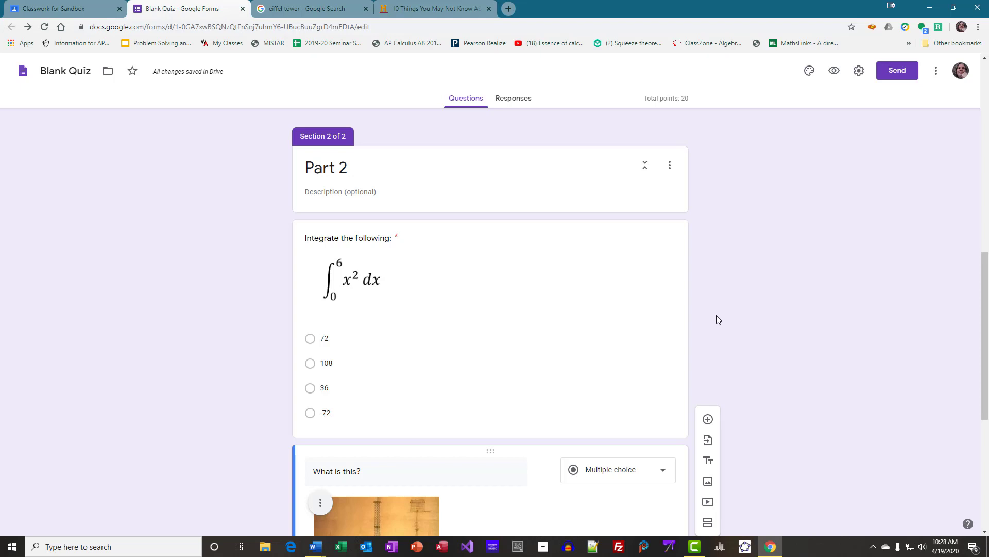
scroll(777, 321, down, 4)
scroll(775, 317, down, 2)
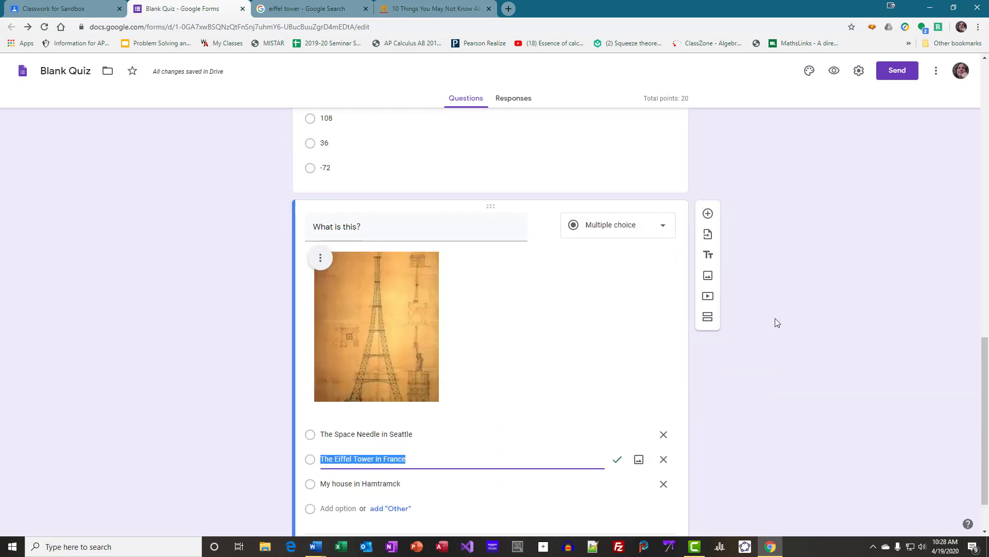
scroll(775, 317, up, 12)
scroll(775, 319, up, 5)
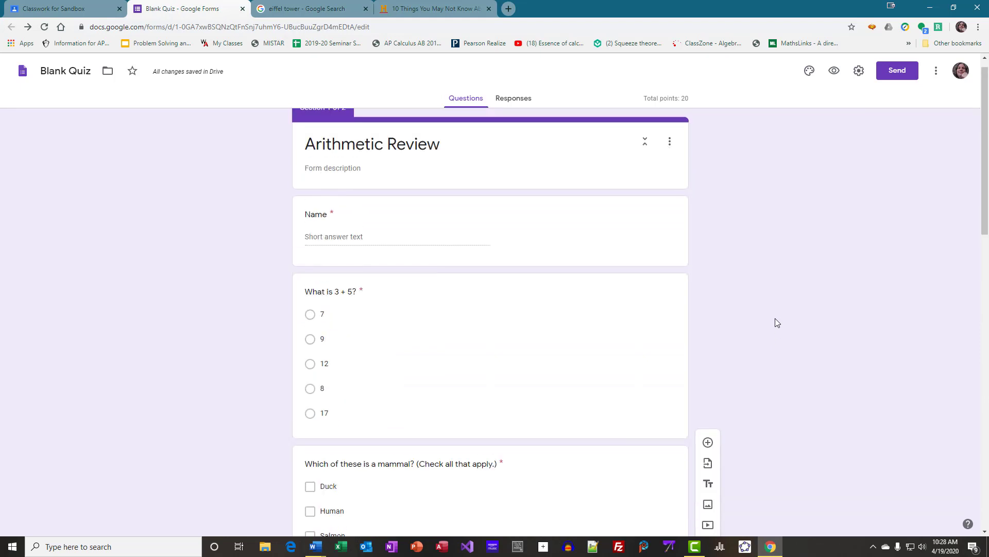
scroll(775, 319, down, 4)
scroll(775, 319, up, 4)
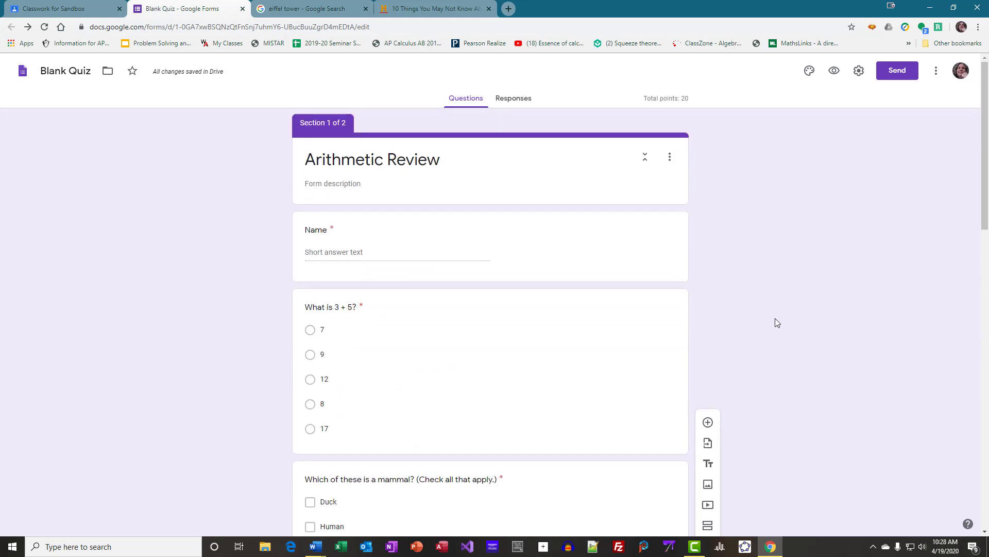
scroll(775, 318, down, 5)
scroll(775, 319, down, 3)
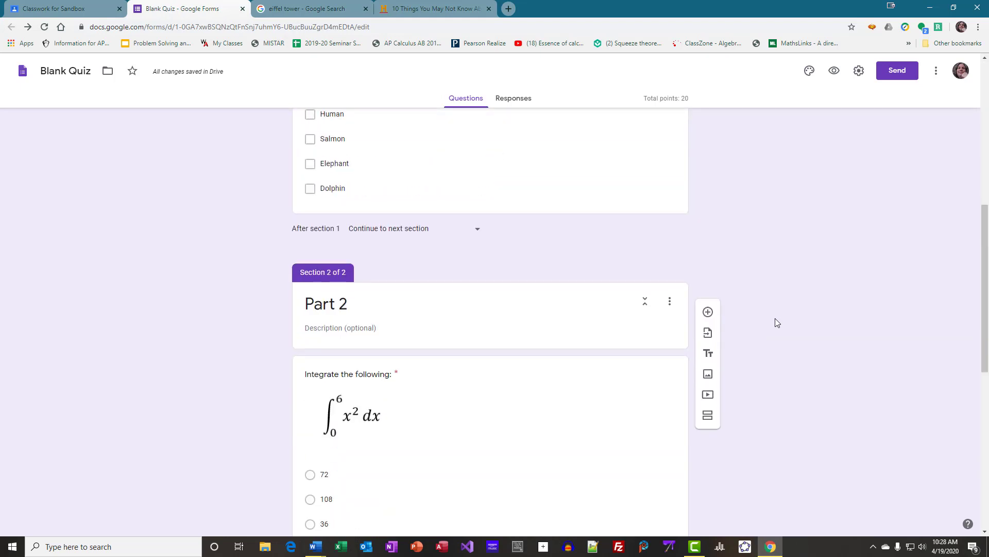
scroll(775, 319, up, 8)
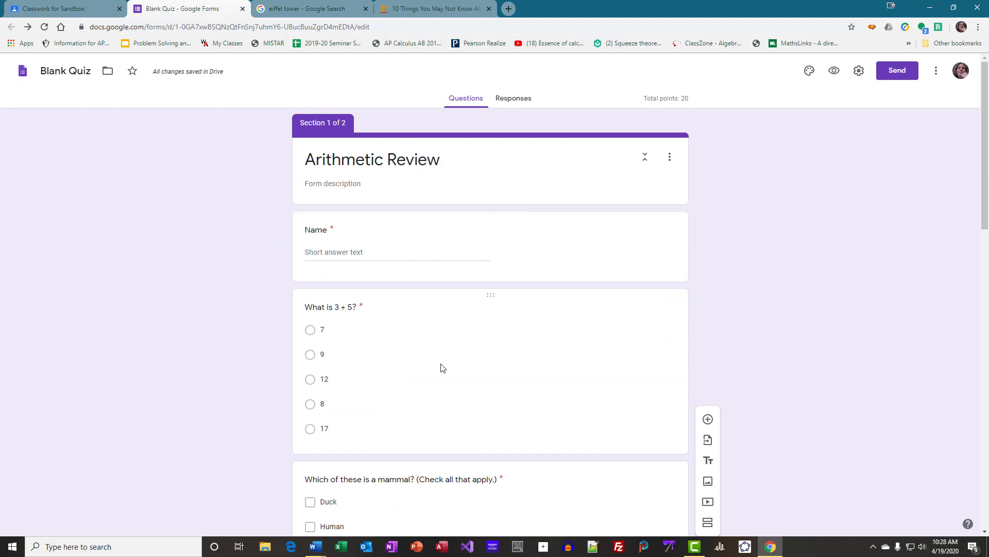
scroll(707, 317, down, 16)
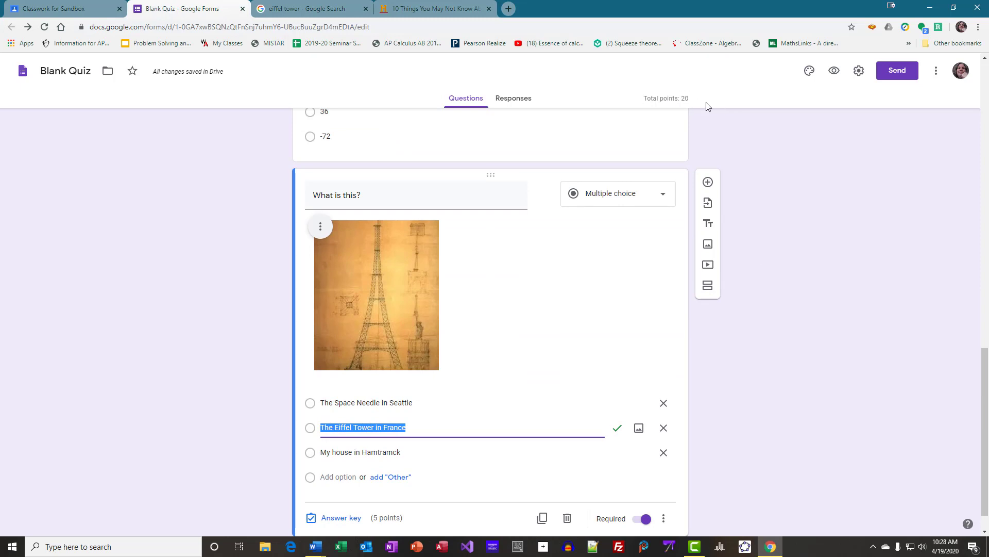
scroll(723, 224, up, 15)
scroll(723, 222, up, 1)
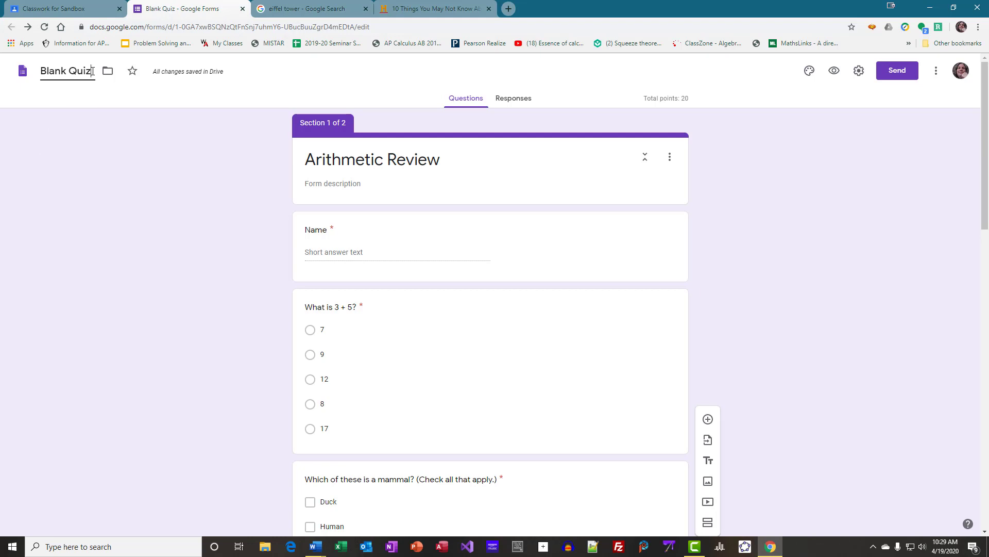
Step: Rename the form file from the default name to "Arithmetic Review"
drag(93, 70, 43, 64)
text(A)
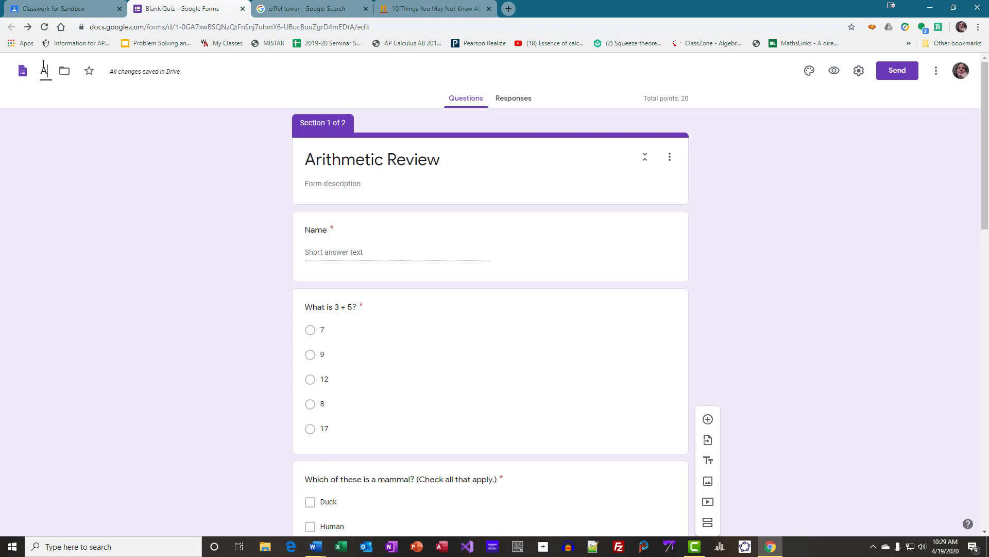
text(rithne)
key(BackSpace)
key(BackSpace)
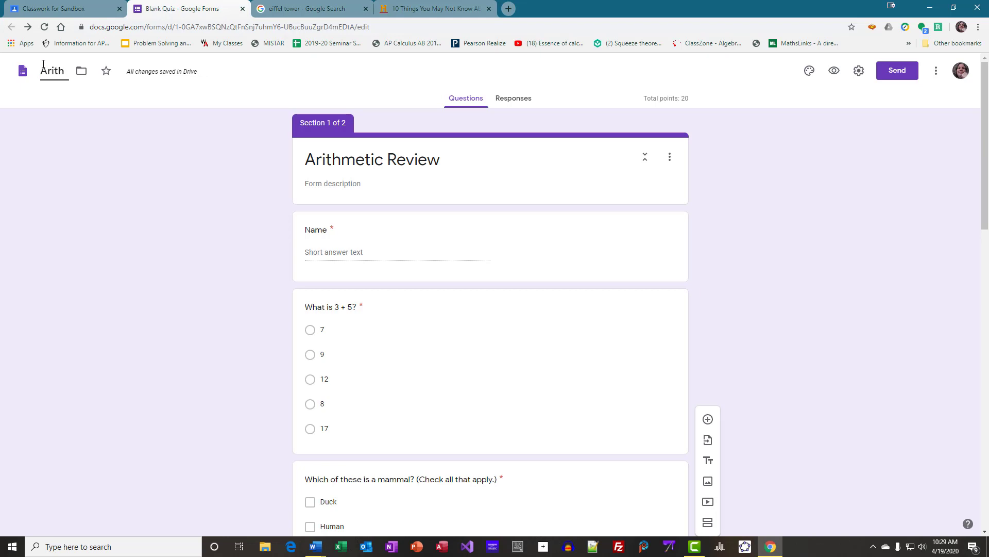
text(metic Review)
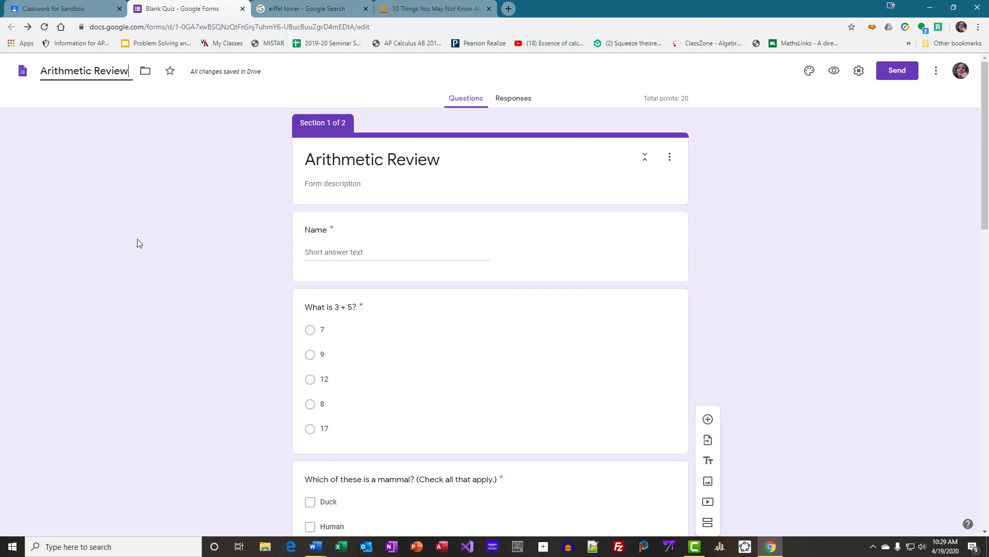
click(131, 213)
Step: Add Dolphin as a correct answer in the mammal question's answer key
scroll(188, 207, down, 7)
scroll(187, 207, up, 7)
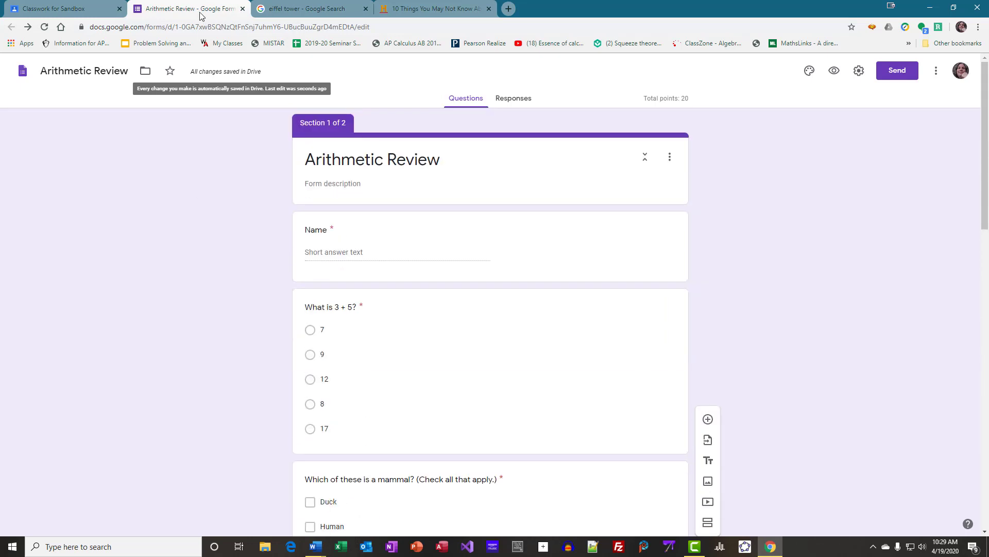
scroll(207, 288, down, 4)
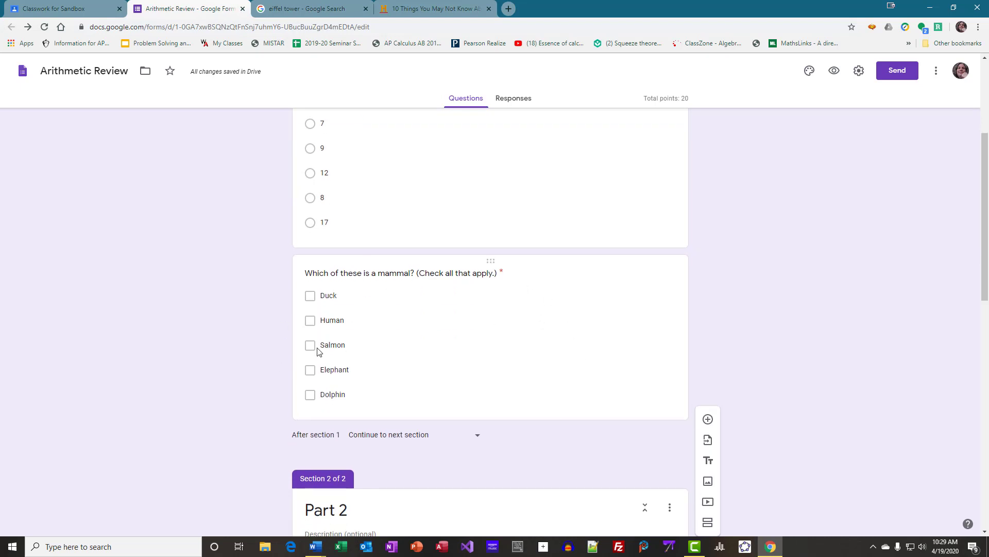
click(470, 331)
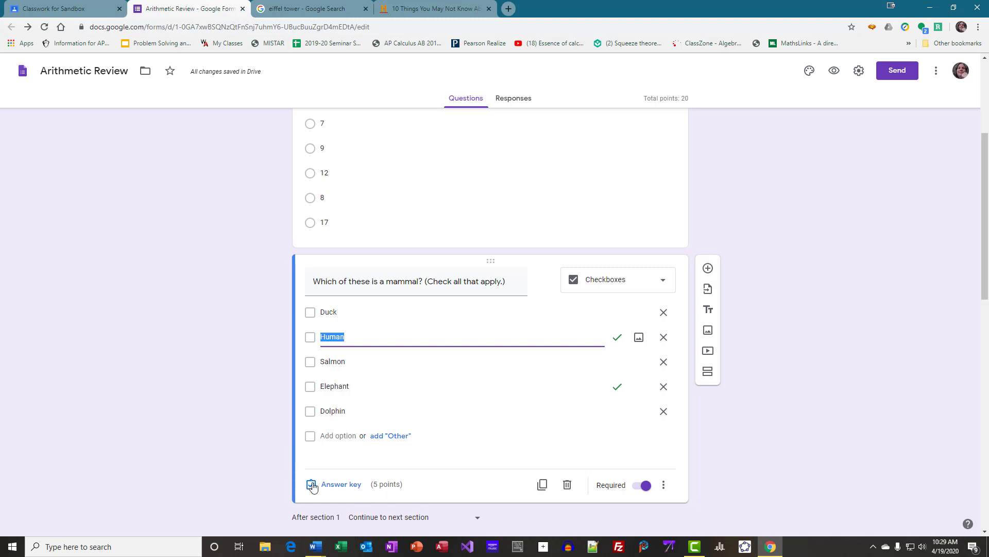
click(334, 485)
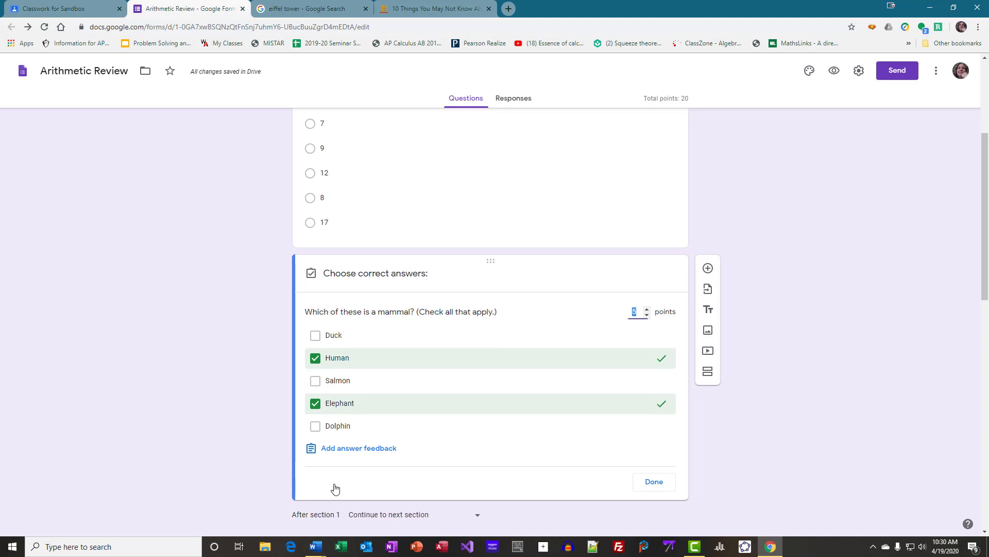
click(315, 426)
click(652, 485)
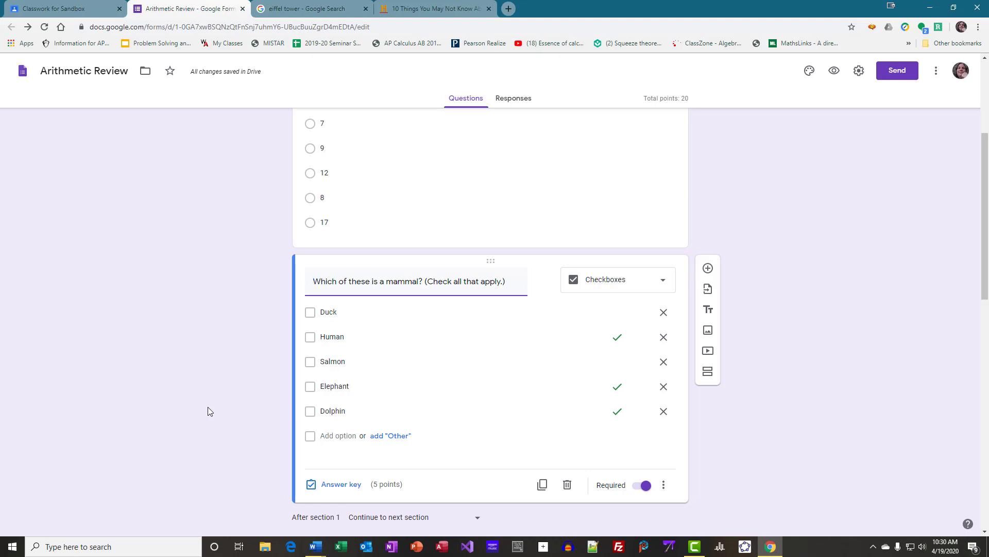
Step: Look over the first section once more, close the quiz form and switch to the Google Classroom assignment
scroll(208, 407, up, 4)
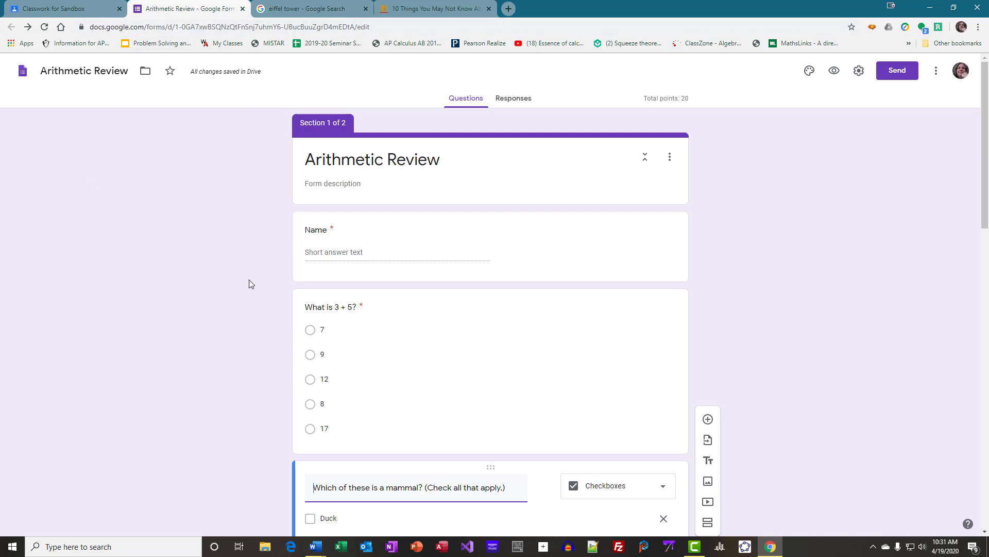
scroll(249, 279, down, 5)
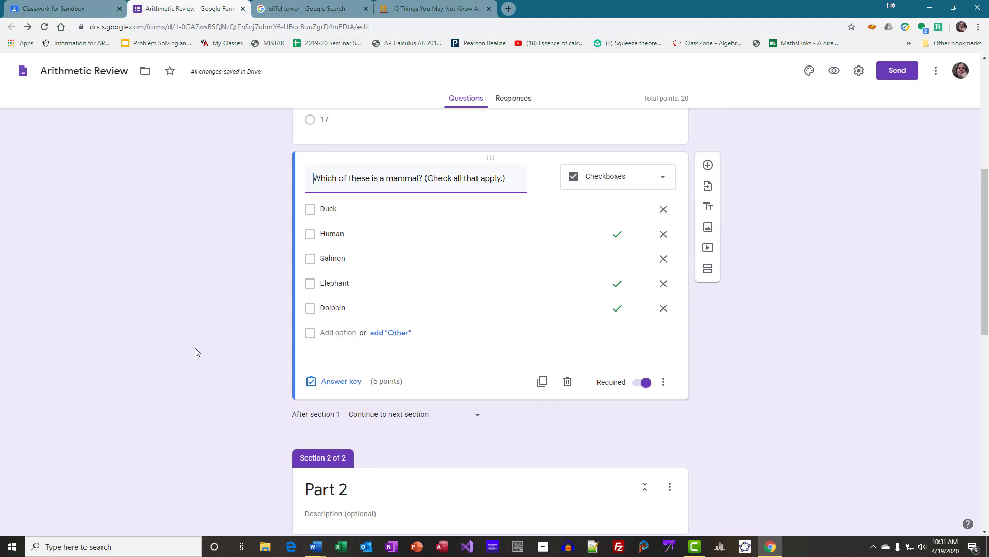
scroll(195, 347, up, 5)
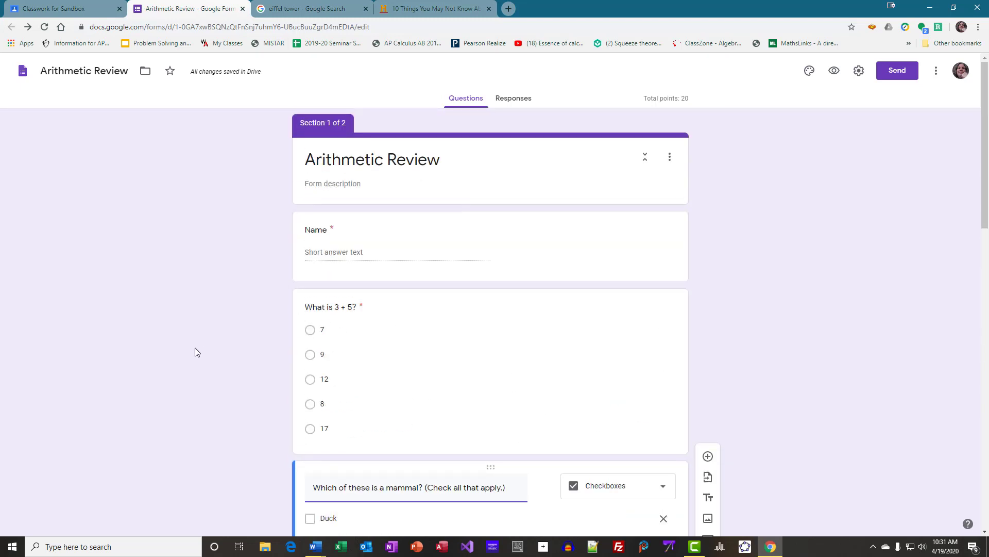
click(243, 8)
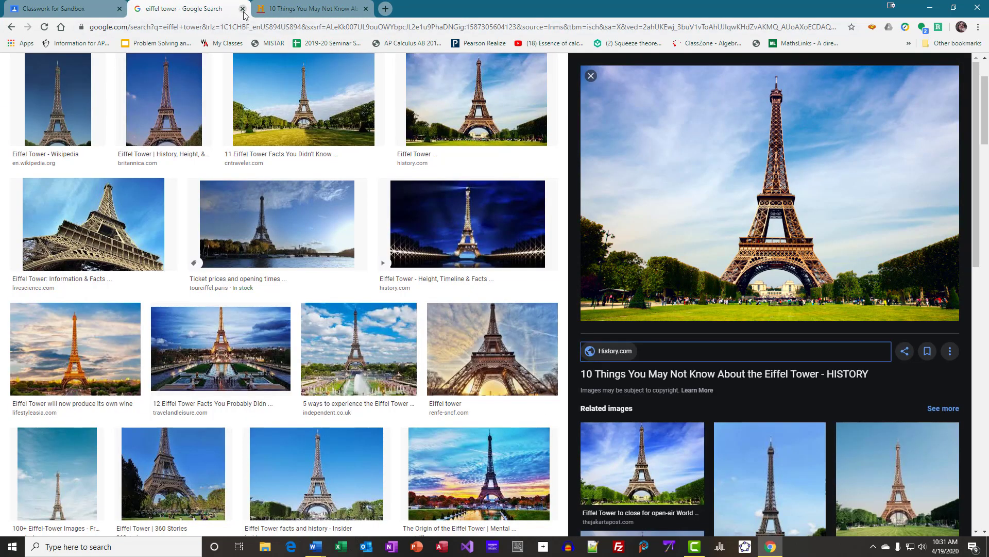
click(59, 7)
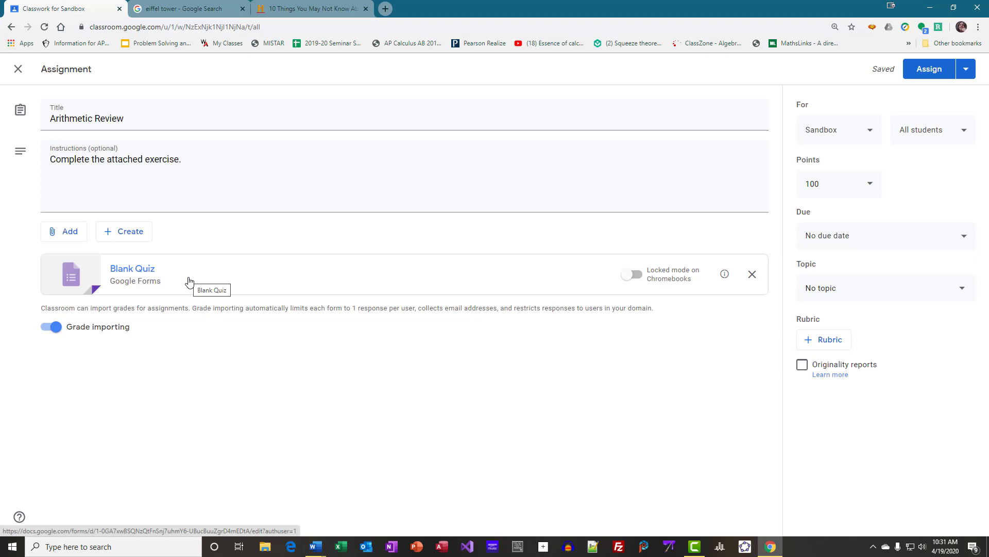
Step: Replace the assignment's "Blank Quiz" attachment with the recent Arithmetic Review form from Google Drive
click(753, 276)
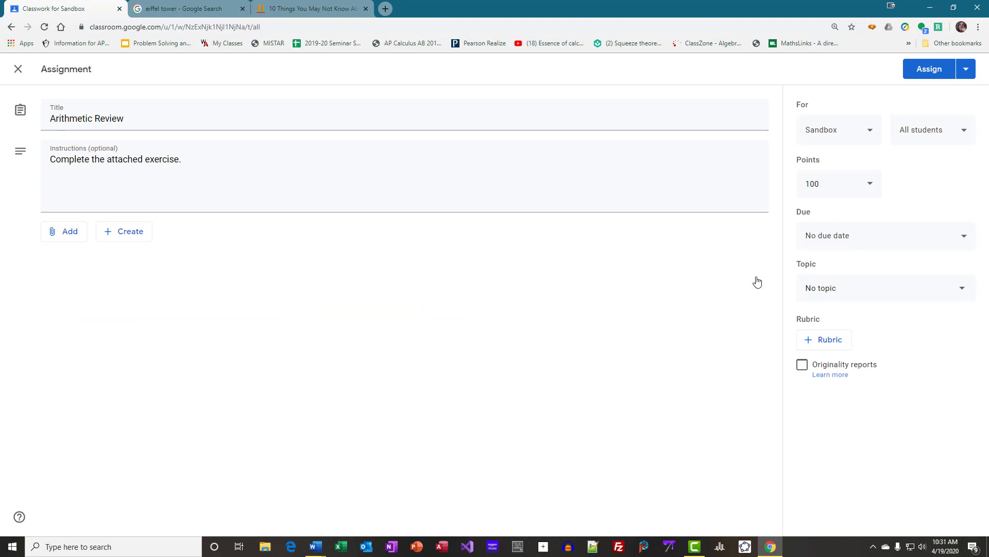
click(83, 234)
click(91, 256)
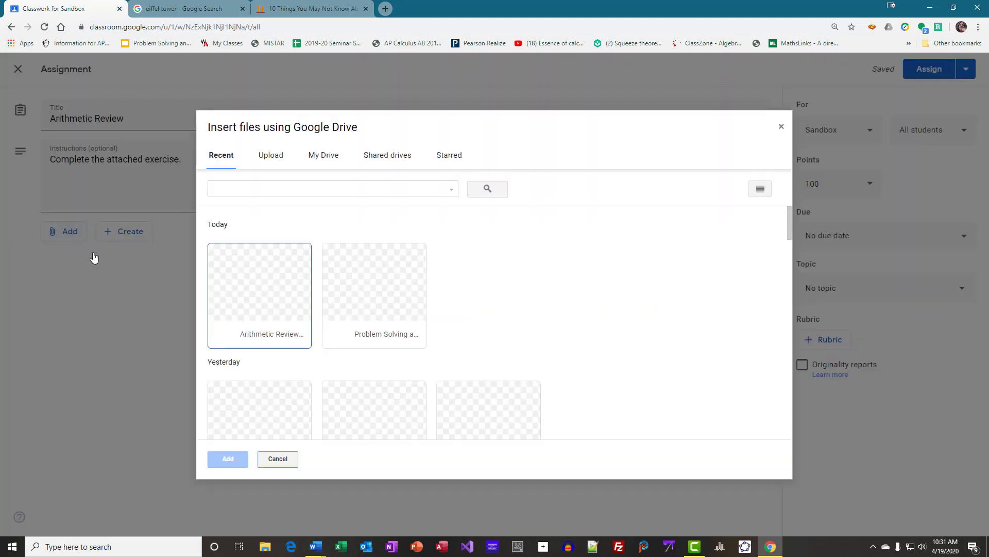
click(281, 288)
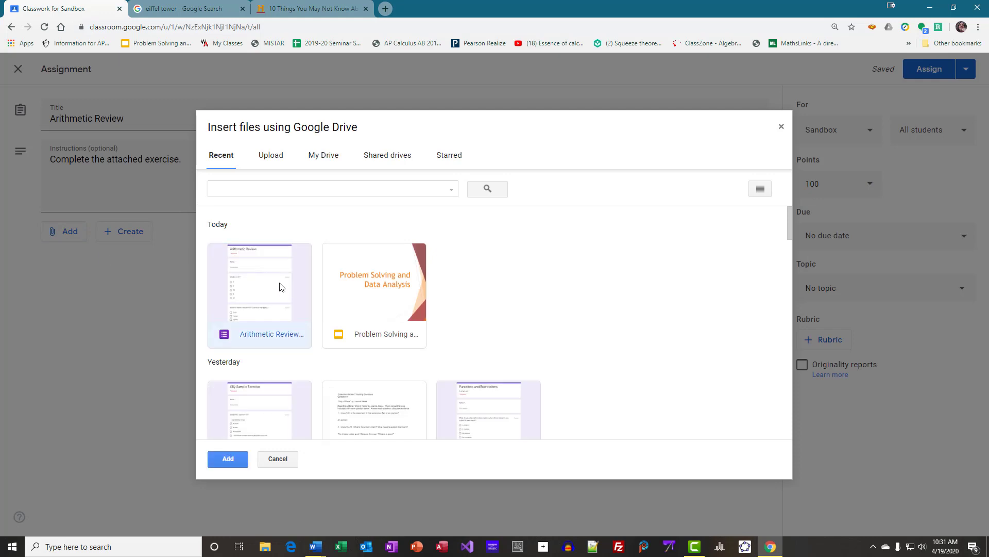
click(232, 458)
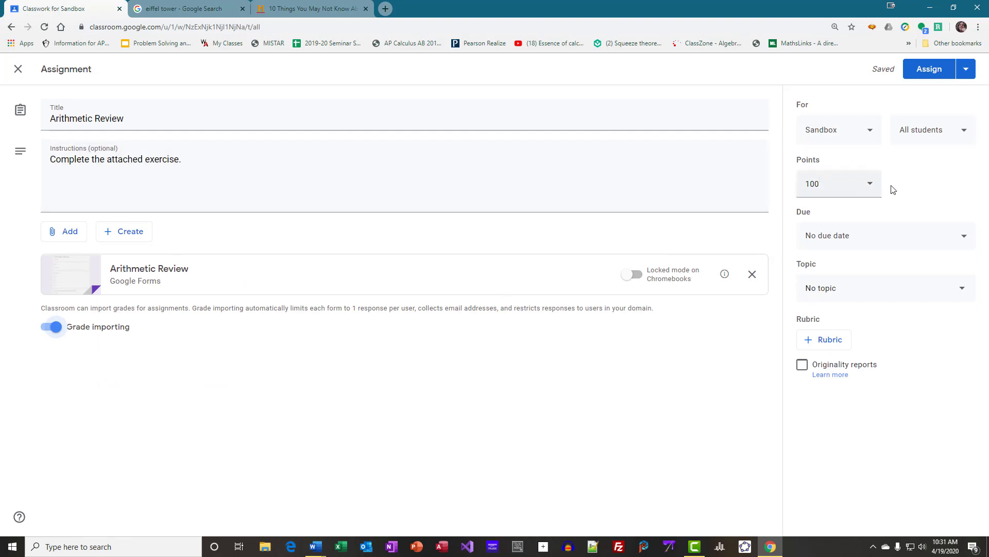
Step: Set the assignment's points to 20 and check which classes it can be assigned to, keeping Sandbox
click(875, 187)
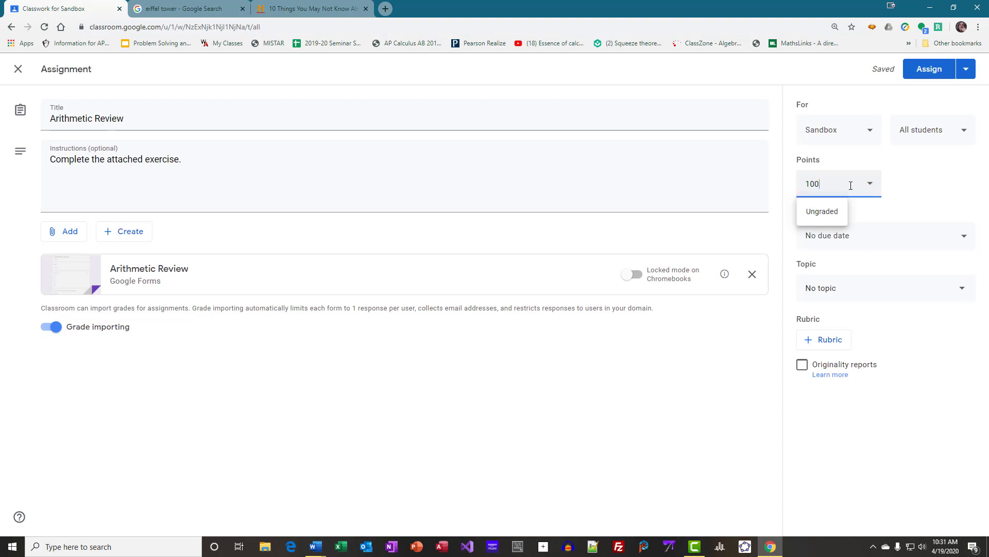
drag(850, 185, 789, 190)
click(726, 367)
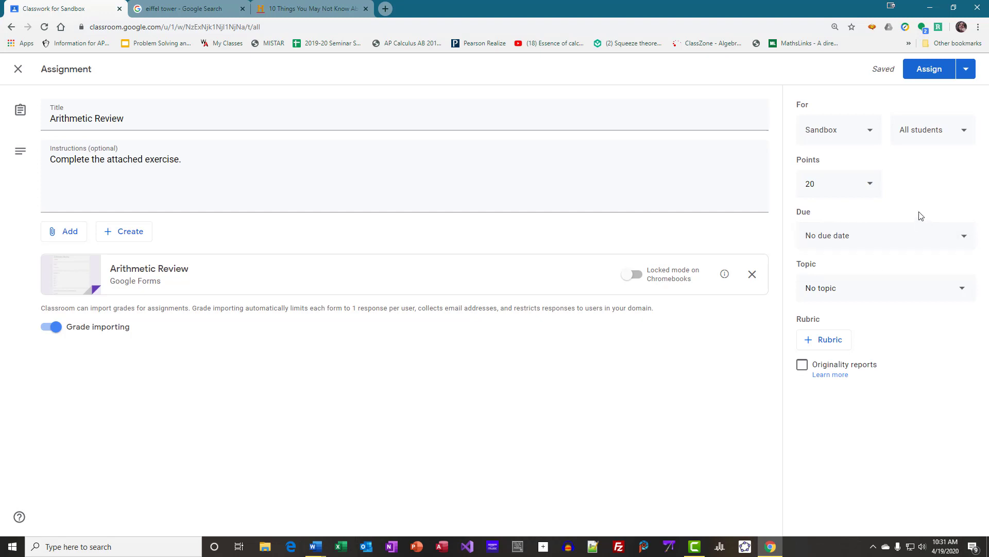
click(872, 137)
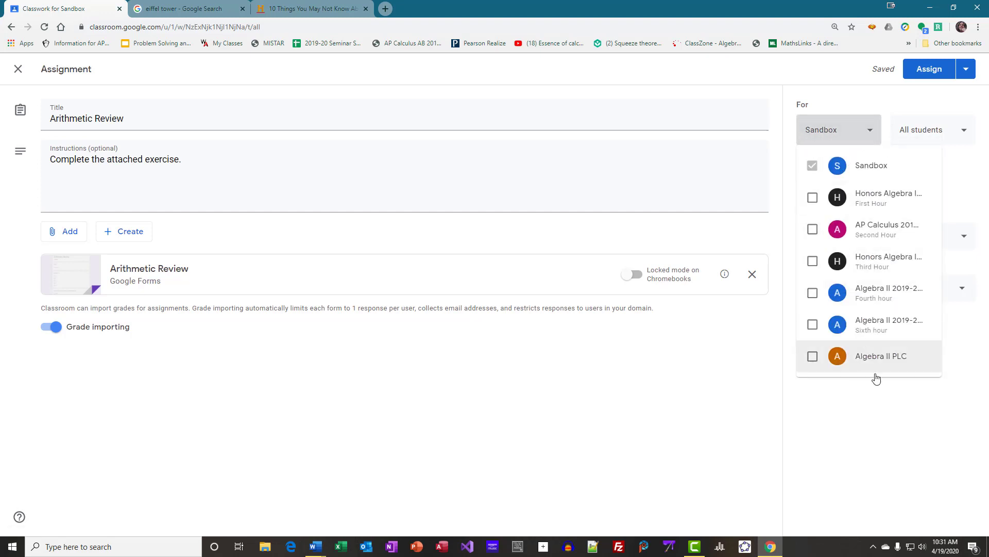
click(965, 197)
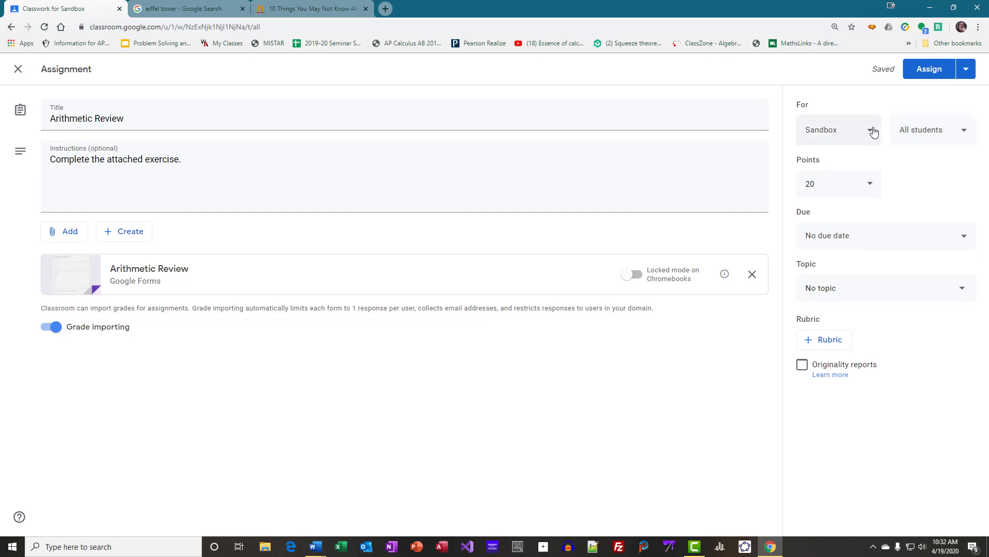
Step: Check the class and student options, keep Sandbox with all students selected, and assign Arithmetic Review
click(963, 130)
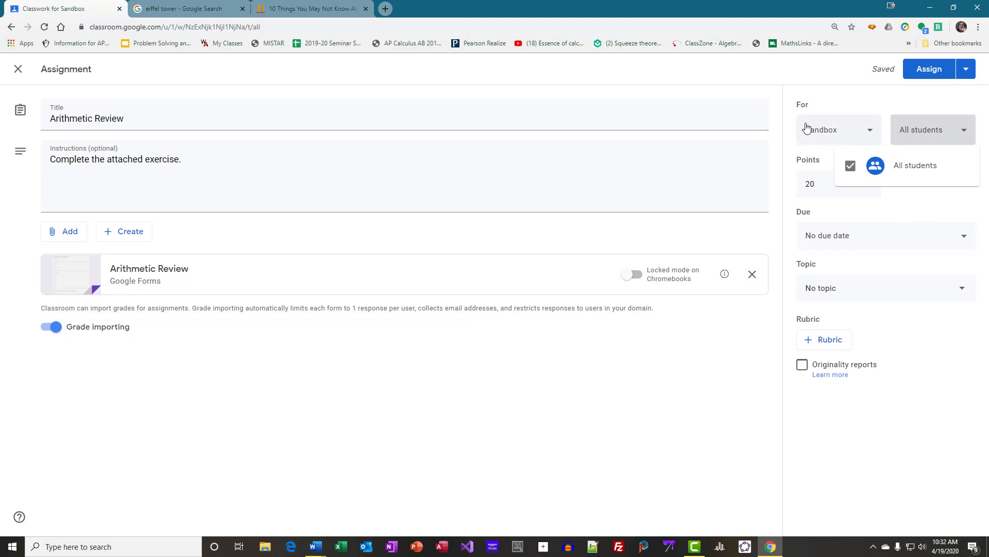
click(908, 209)
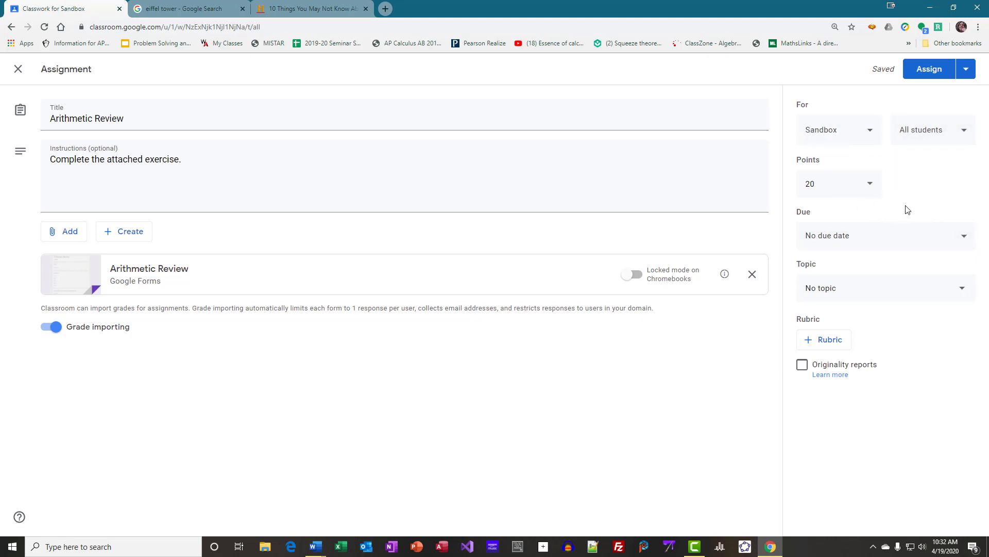
click(872, 137)
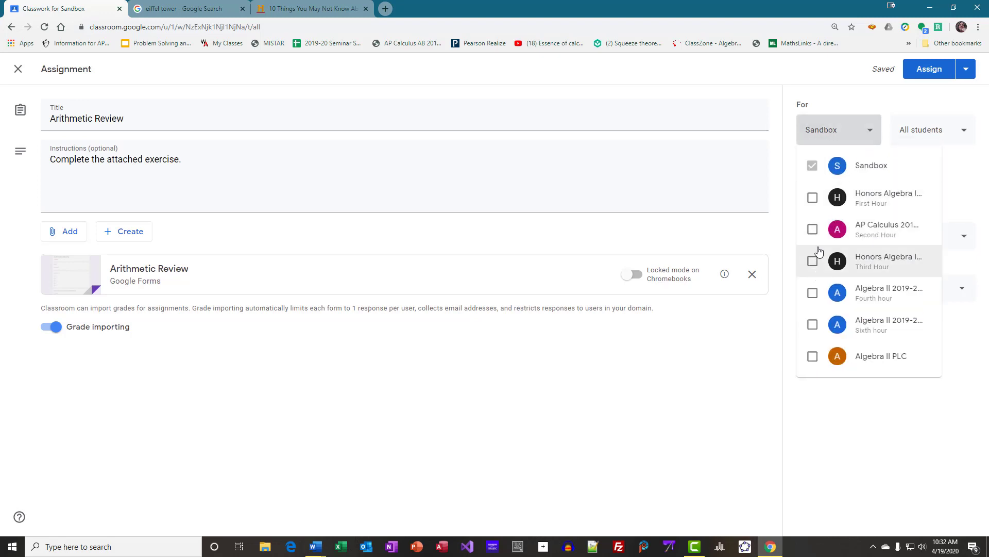
click(963, 137)
click(965, 139)
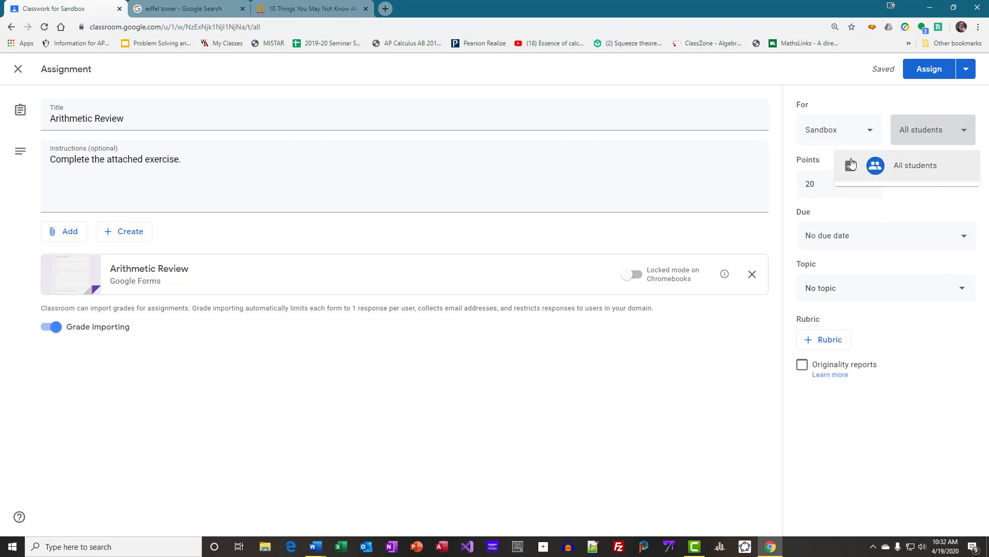
click(948, 386)
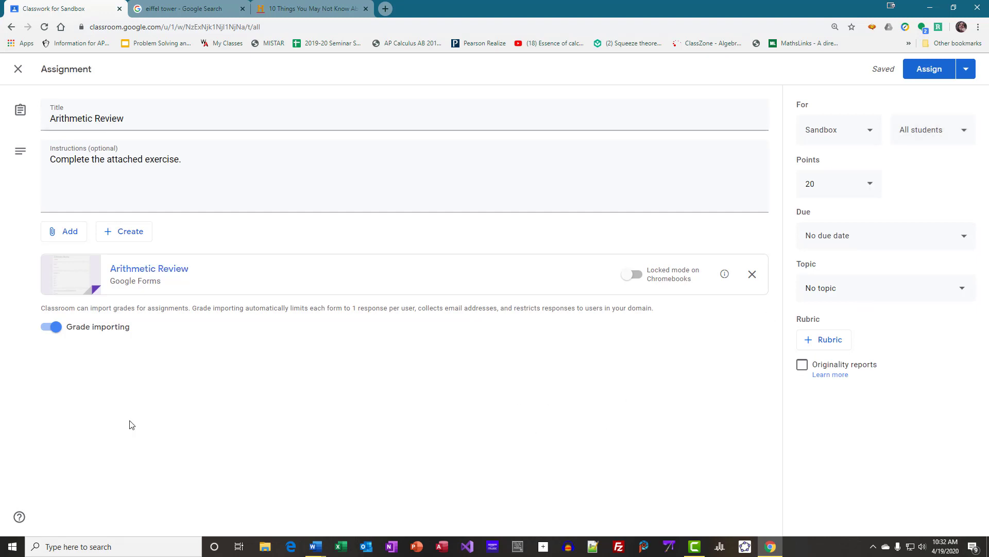
click(933, 74)
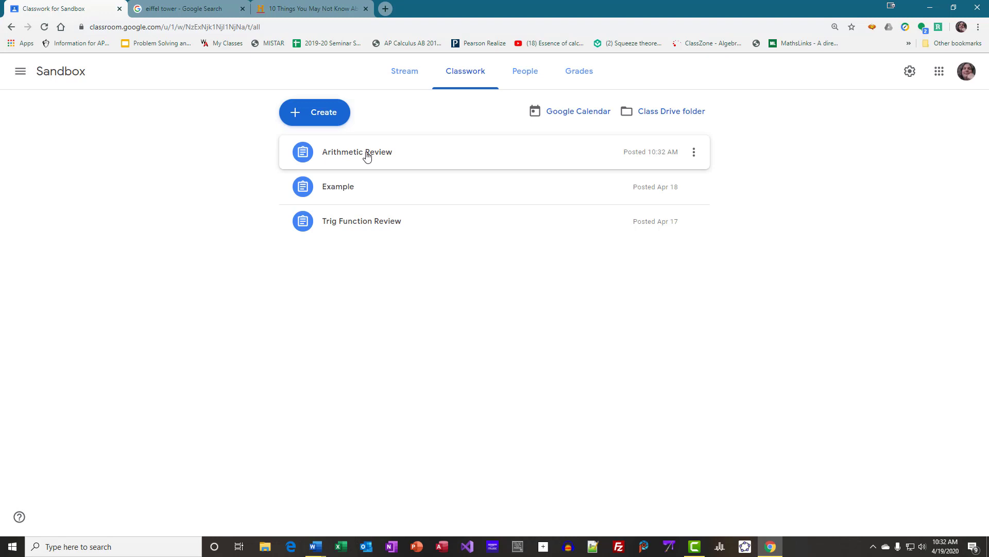
Step: Open the posted Arithmetic Review assignment's attached form and look over its first section from the student's view
click(367, 157)
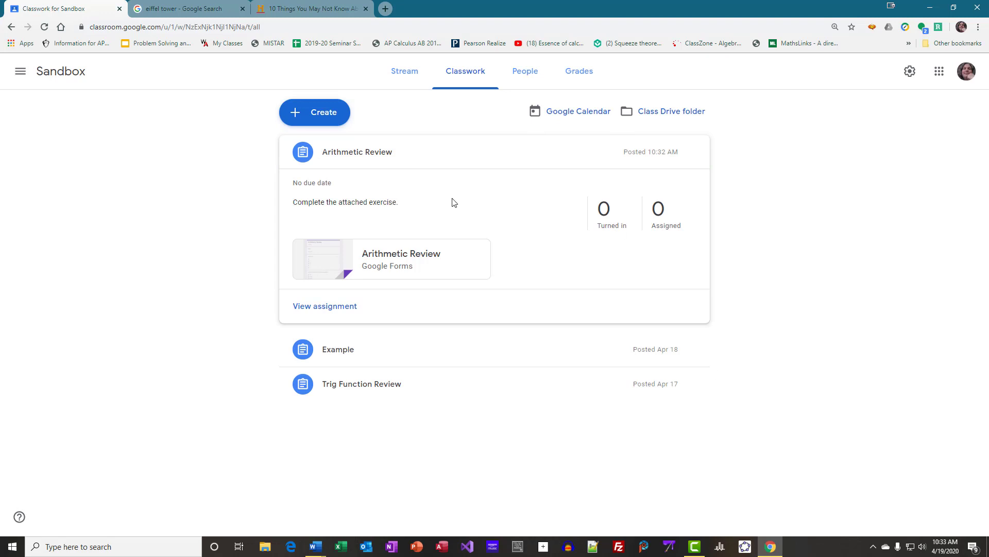
click(403, 257)
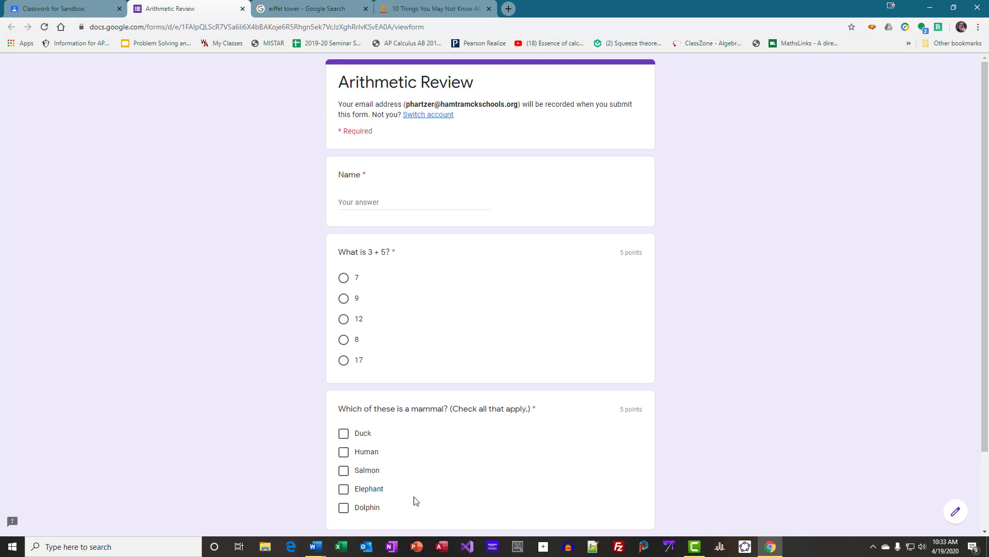
scroll(267, 278, down, 1)
scroll(274, 294, down, 2)
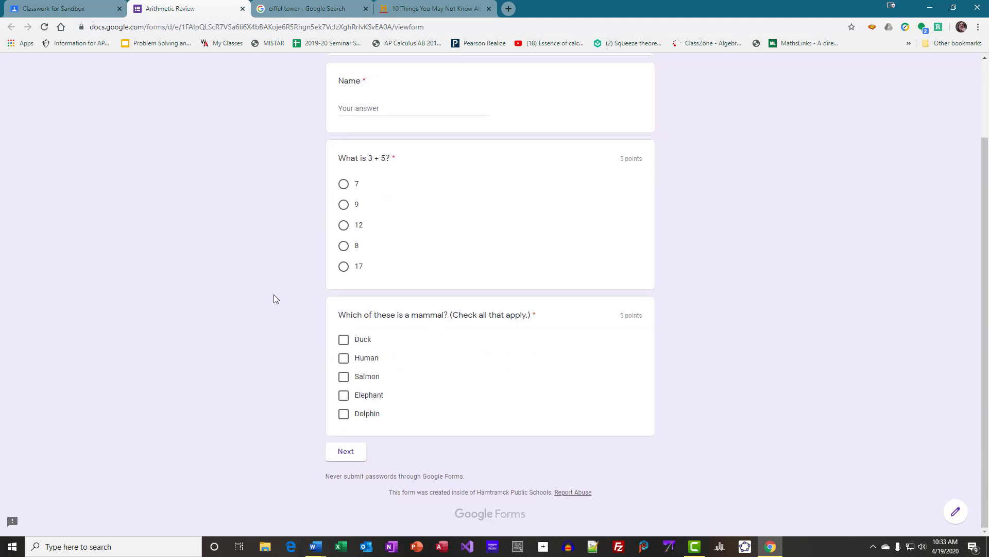
scroll(292, 285, up, 2)
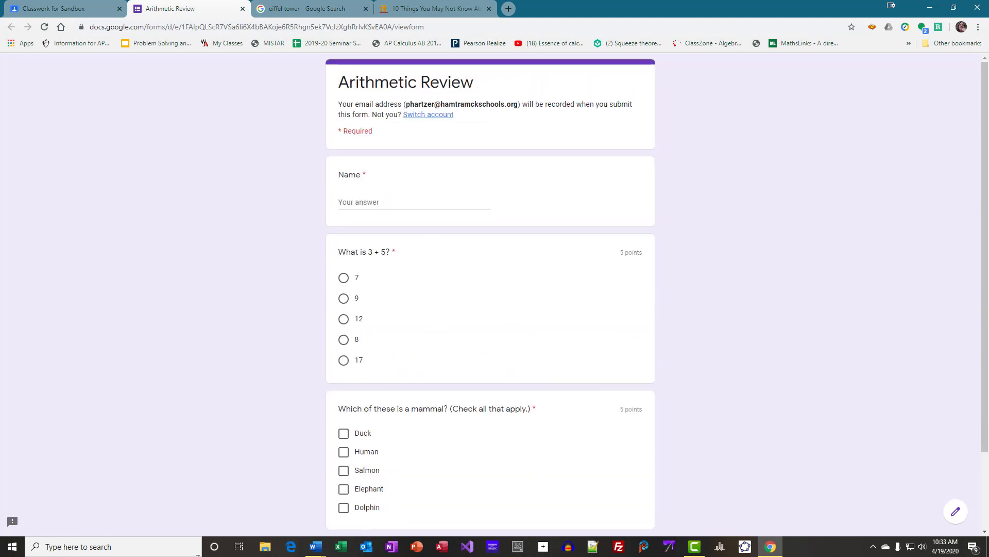
scroll(170, 309, down, 2)
scroll(181, 319, up, 2)
Step: Fill in the respondent's name, answer 8 to the sum and Duck and Human to the mammal question, and continue to Part 2
click(375, 201)
text(Paul)
scroll(301, 261, down, 1)
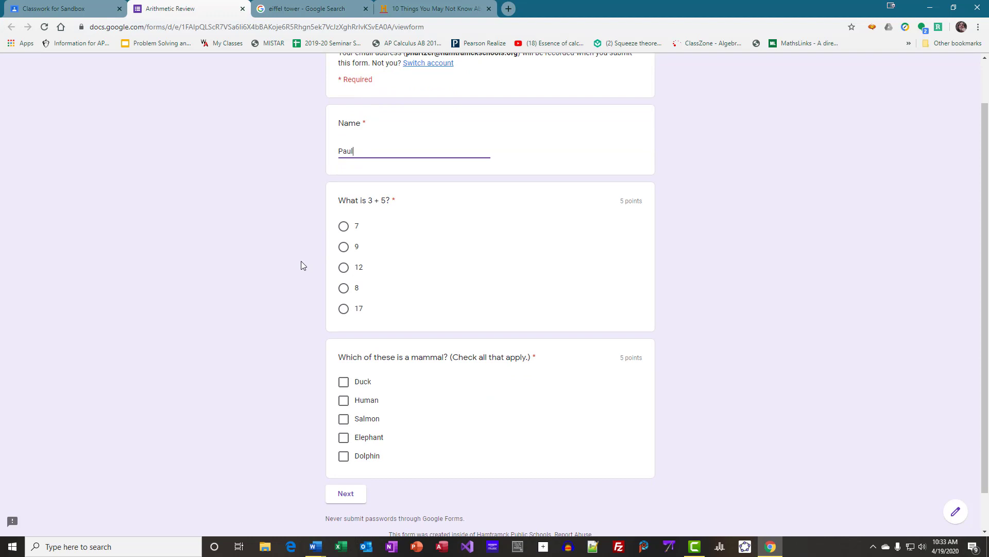
click(343, 289)
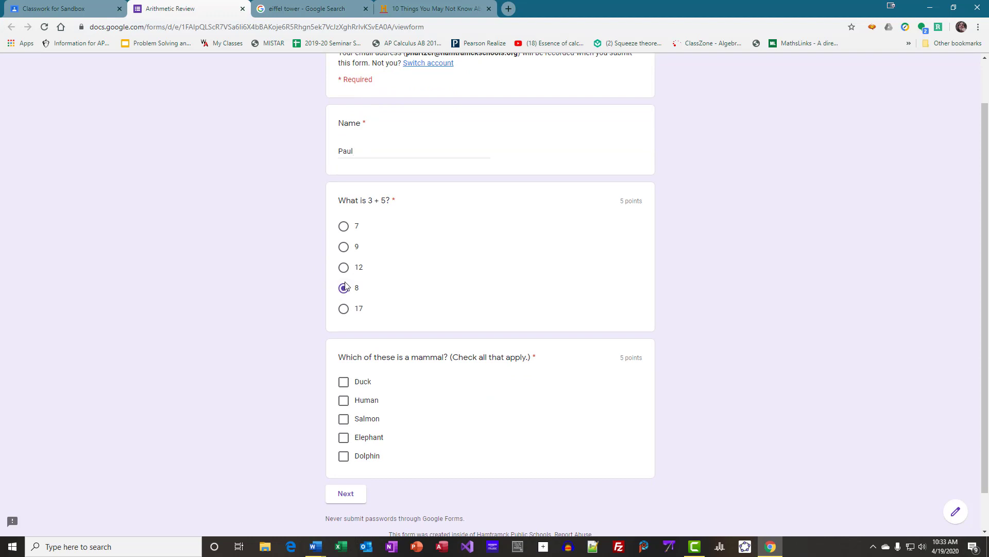
click(344, 382)
click(343, 400)
click(345, 496)
Step: Answer -72 for the integral and The Space Needle in Seattle for the picture question, and submit the quiz
scroll(259, 301, down, 1)
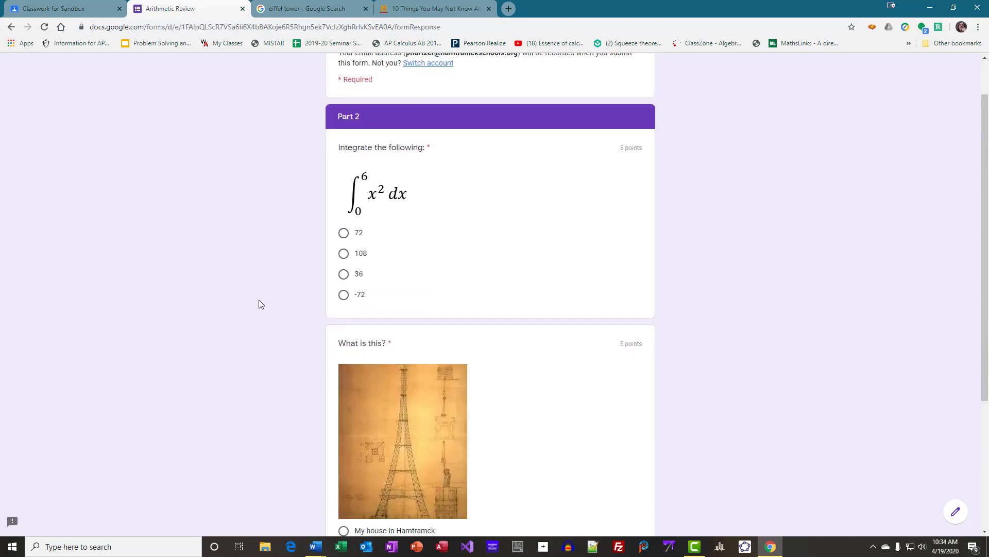
click(343, 294)
scroll(176, 281, down, 4)
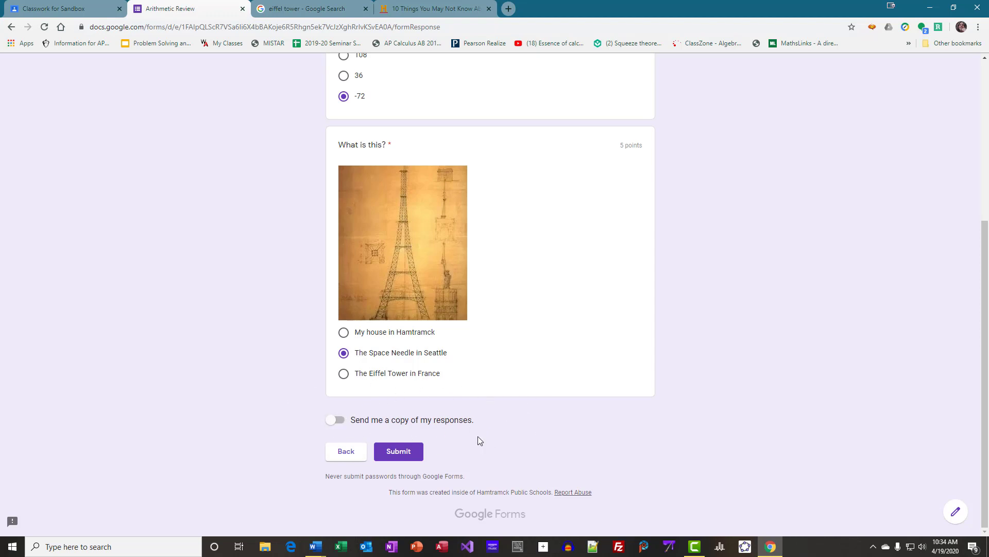
click(407, 456)
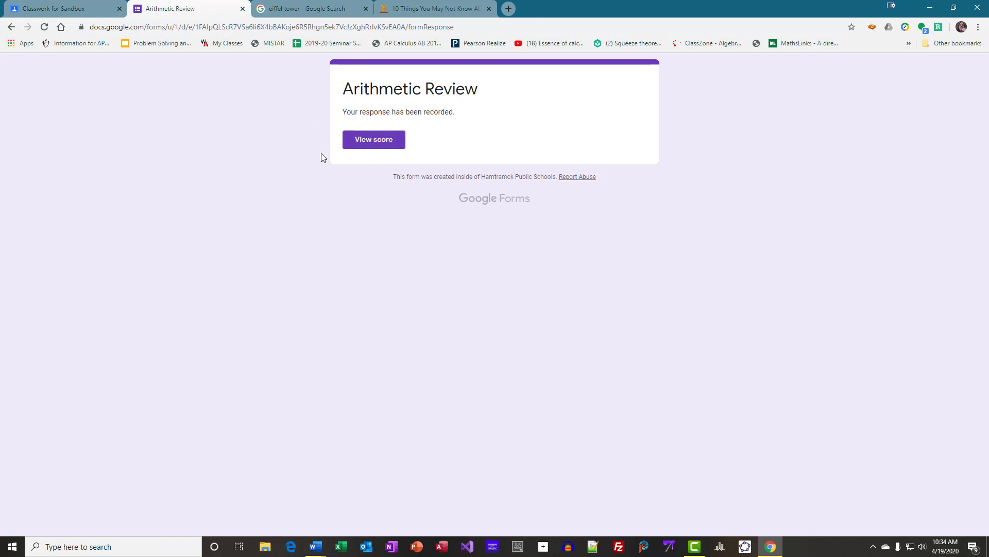
Step: View the submitted quiz's score and examine the points and correct answers for each question in both sections
click(373, 148)
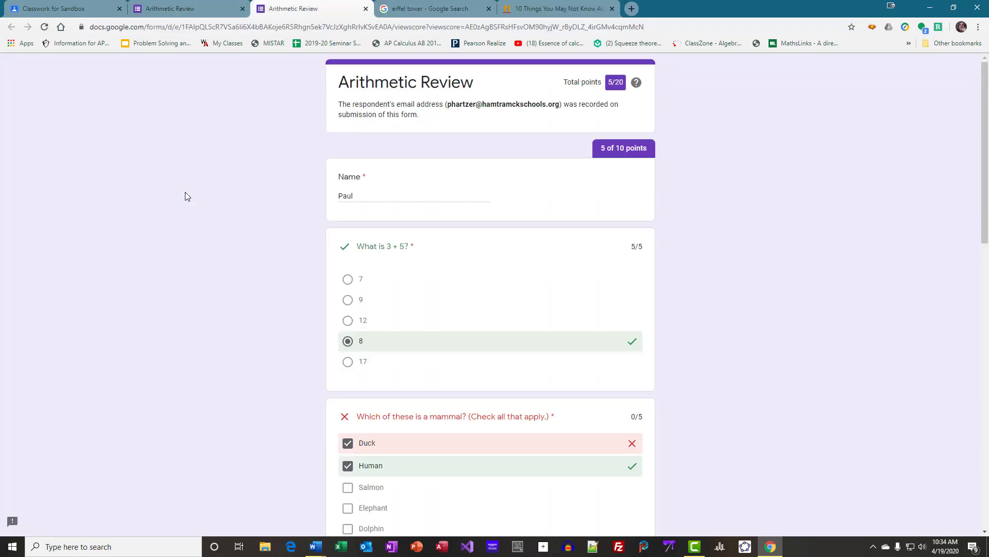
scroll(185, 192, down, 8)
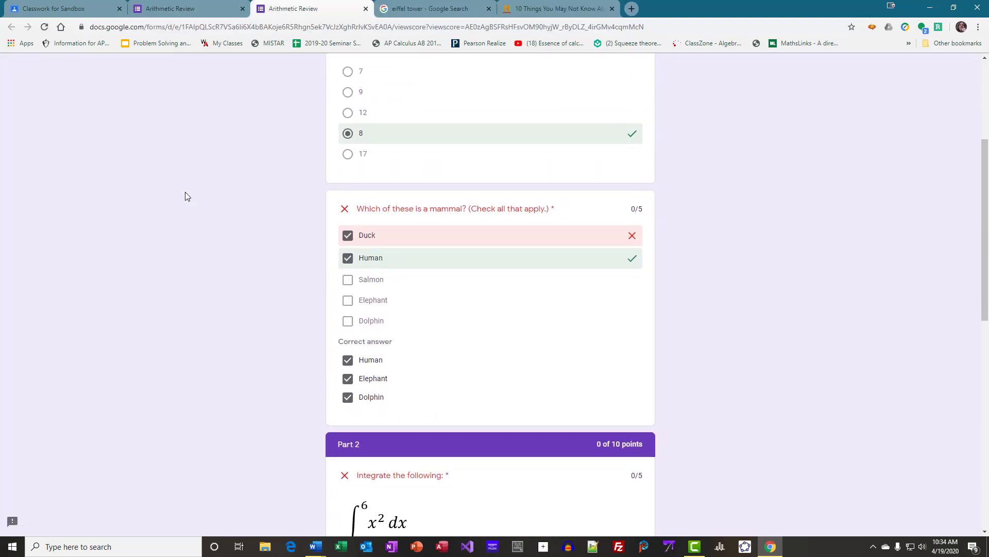
scroll(186, 195, up, 8)
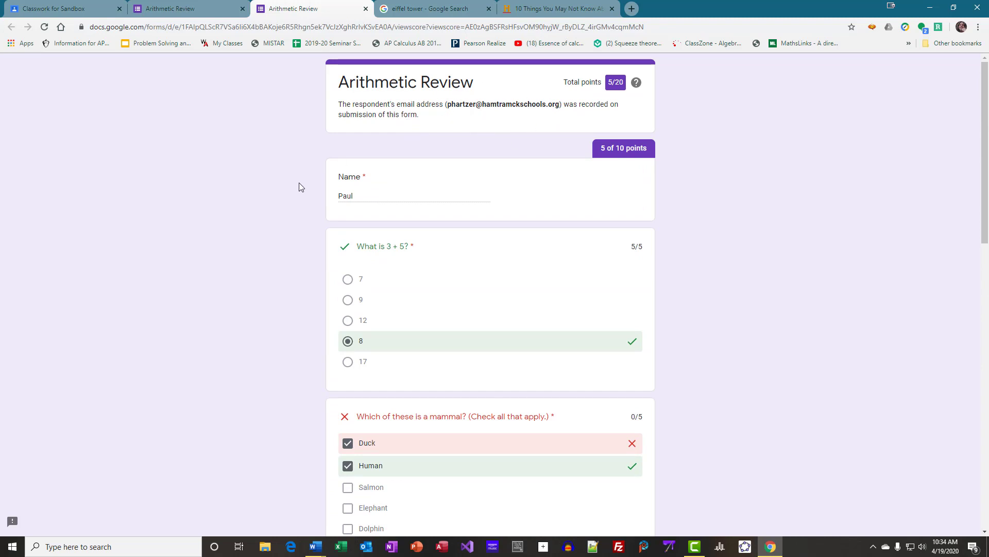
scroll(250, 217, down, 1)
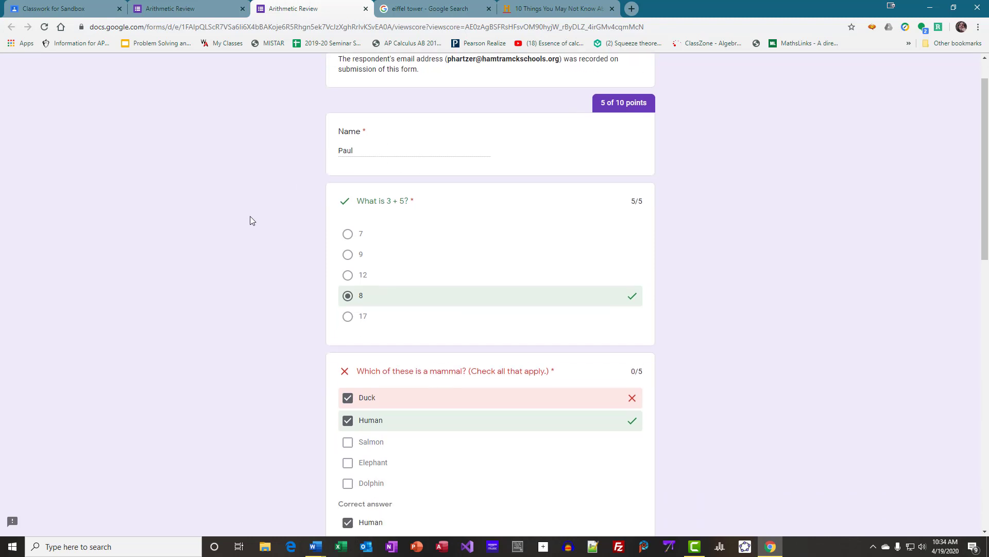
scroll(250, 216, down, 3)
scroll(249, 216, up, 1)
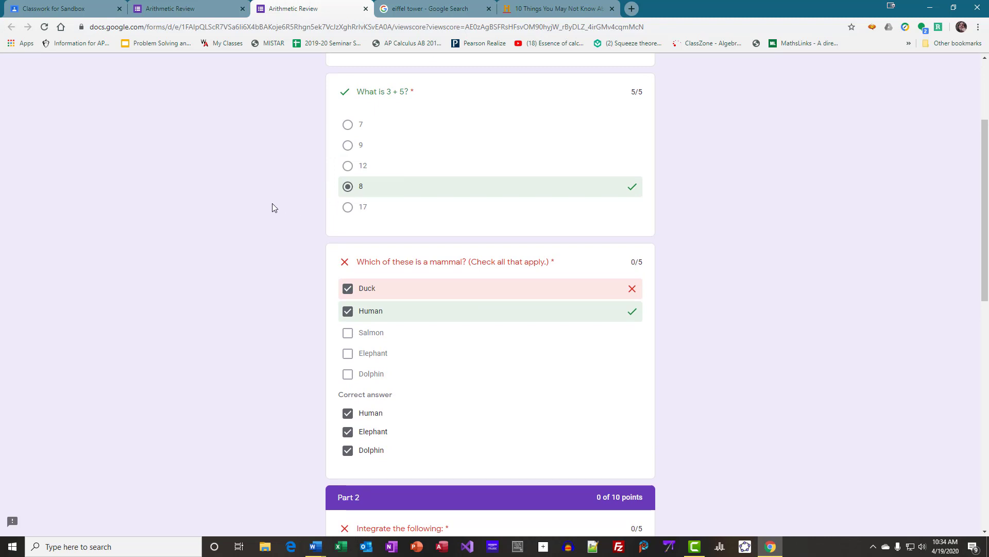
scroll(512, 227, down, 2)
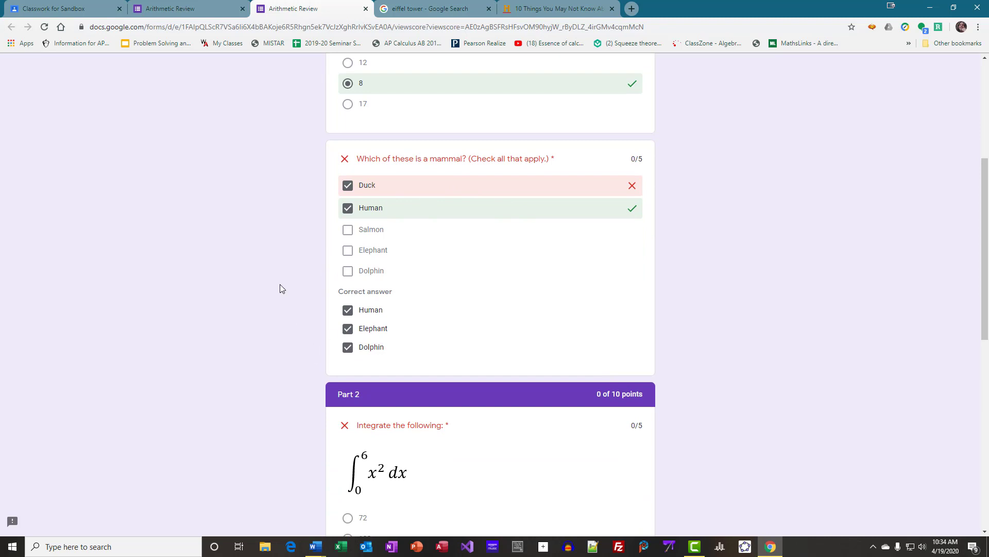
scroll(279, 289, down, 4)
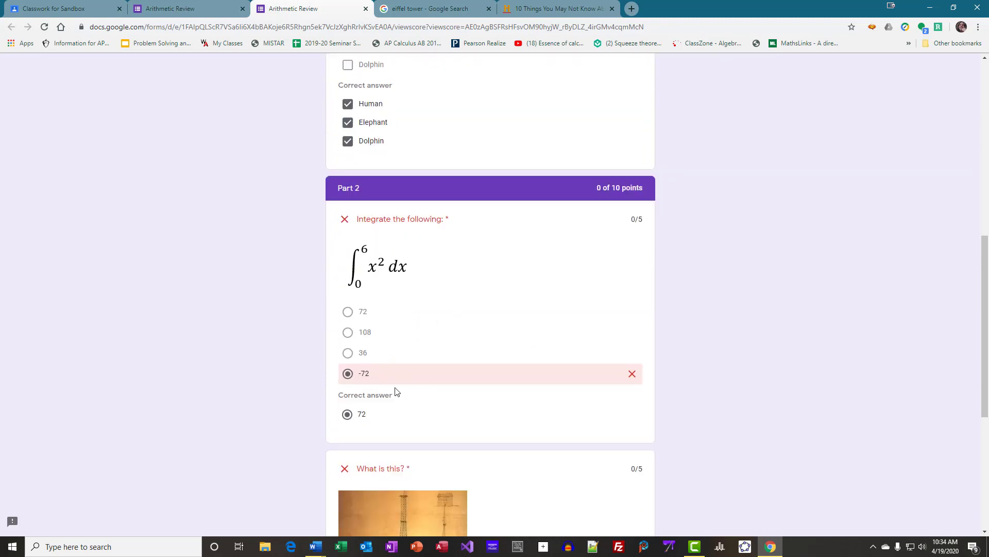
scroll(271, 357, down, 6)
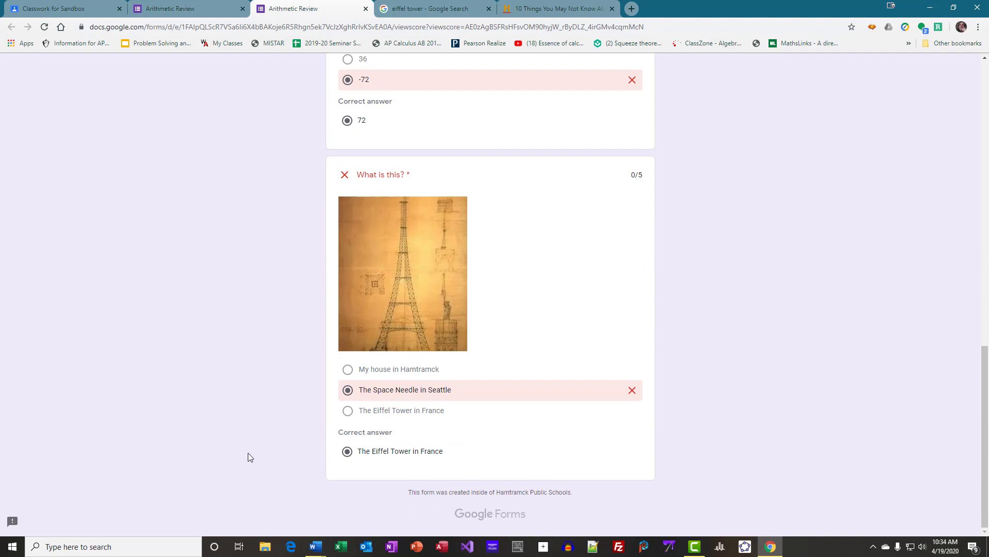
scroll(272, 457, up, 20)
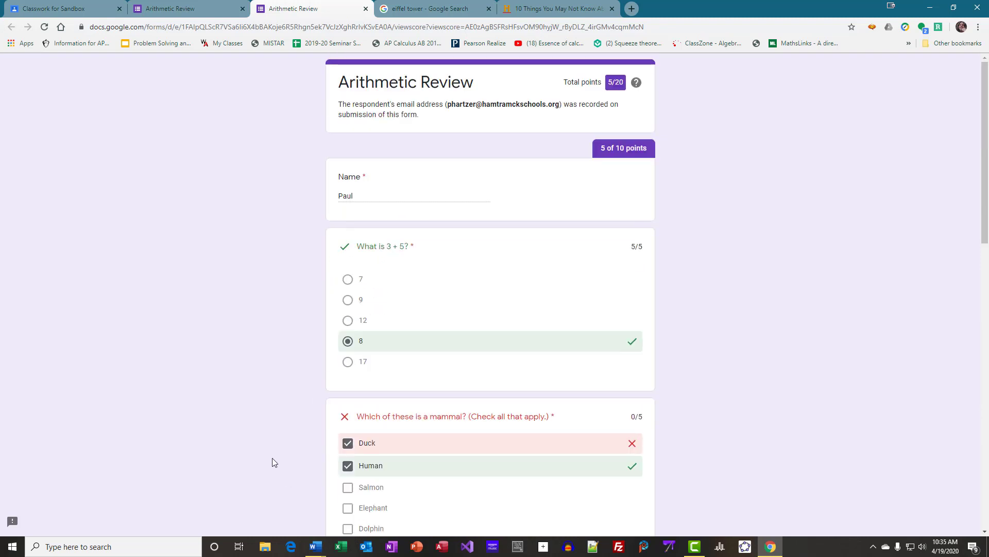
scroll(292, 503, down, 20)
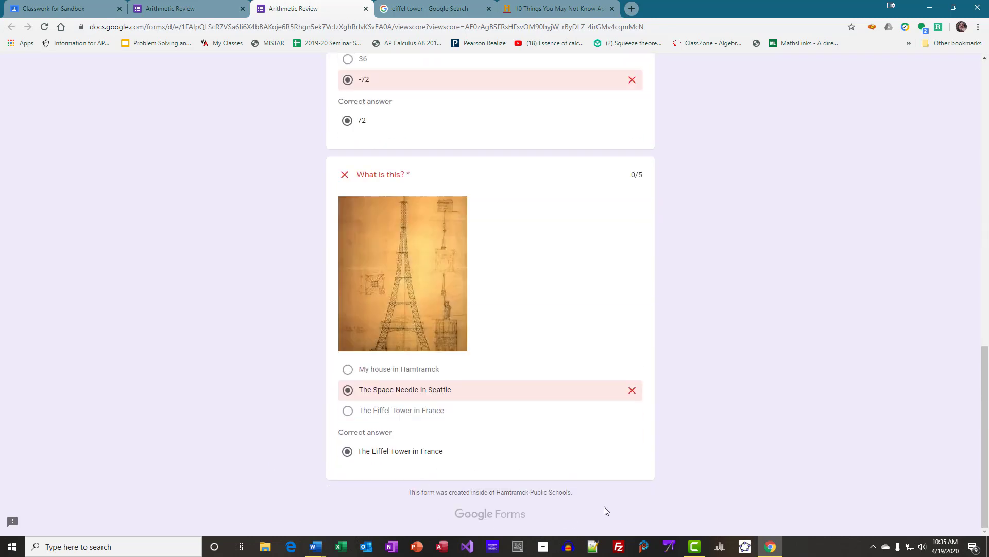
scroll(255, 440, up, 20)
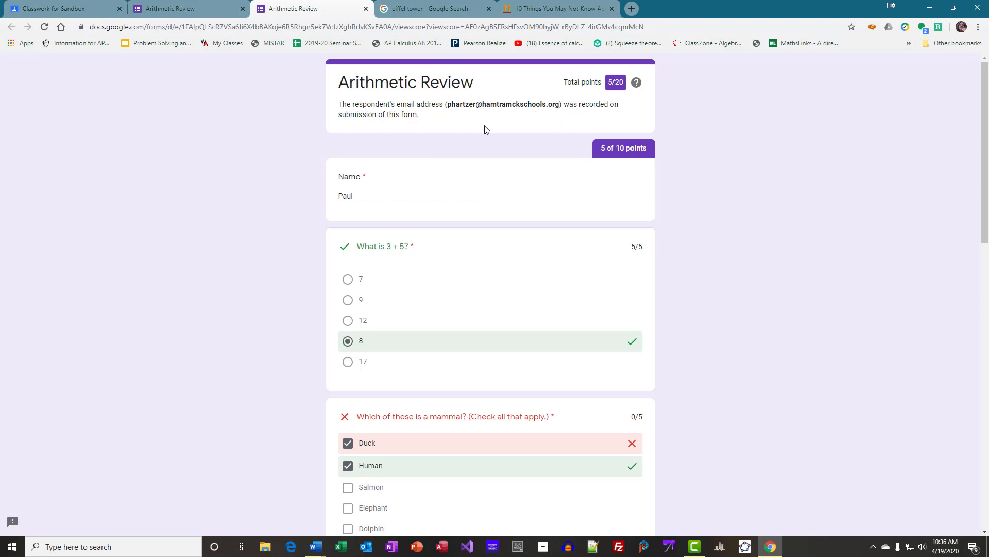
Step: Close the score, quiz and Eiffel Tower pages, then try opening the quiz a second time from the Sandbox assignment and close it
click(365, 9)
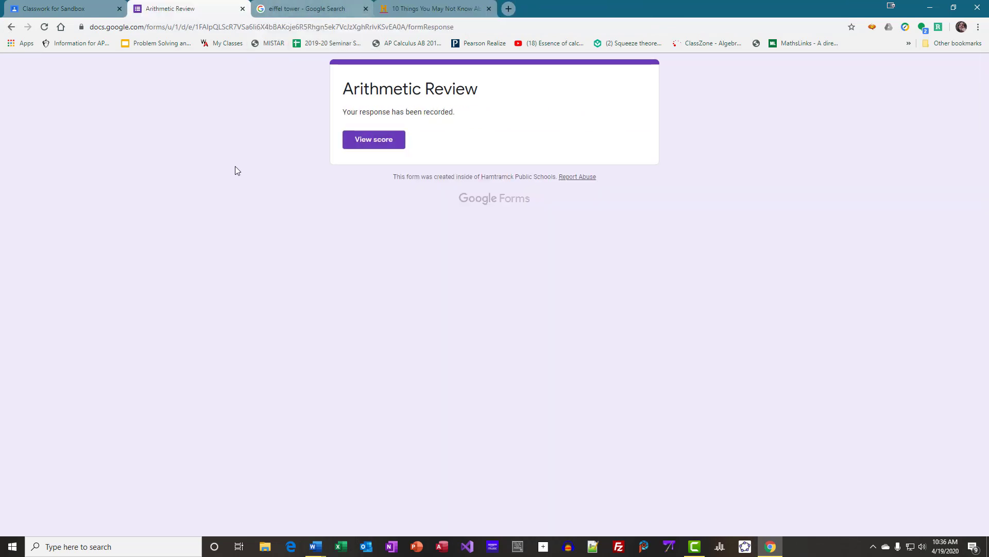
click(242, 9)
click(243, 9)
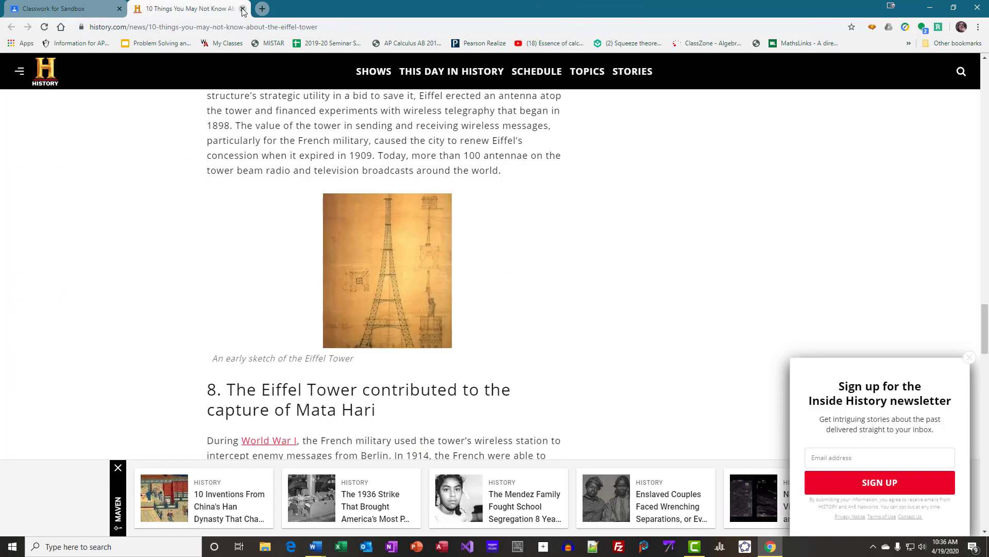
click(242, 9)
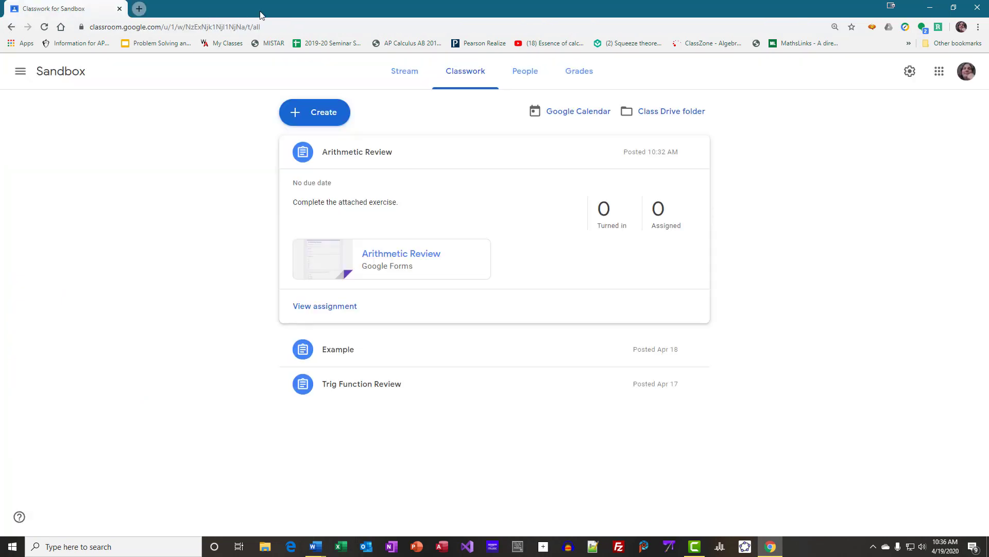
click(410, 254)
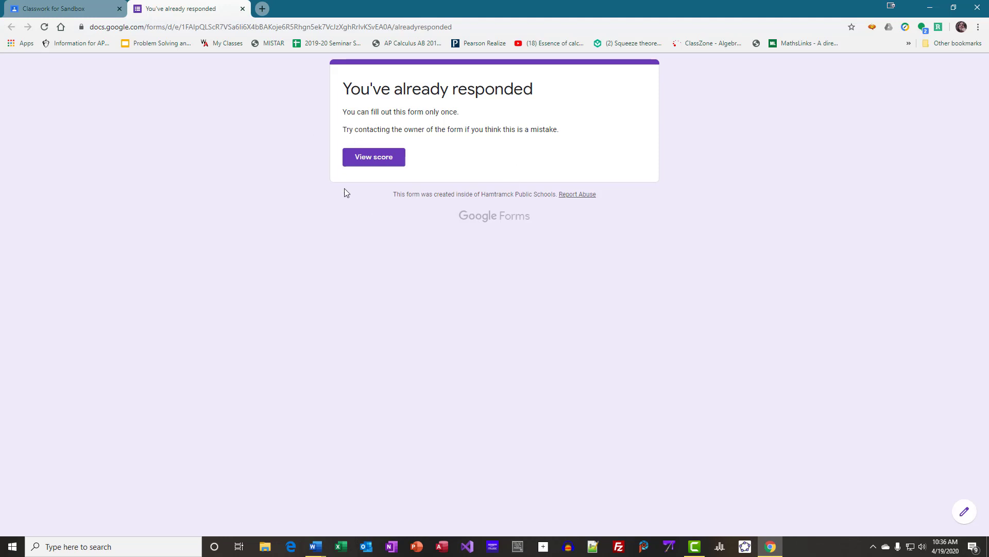
click(243, 9)
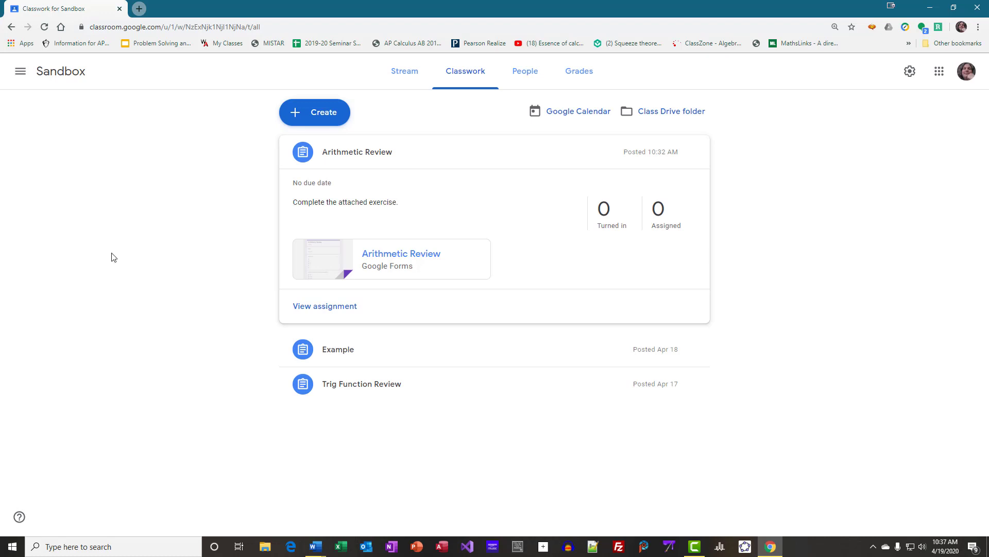
Step: Switch to the Second Hour AP Calculus 2019-2020 class and expand the Sample Data assignment in its classwork
click(21, 72)
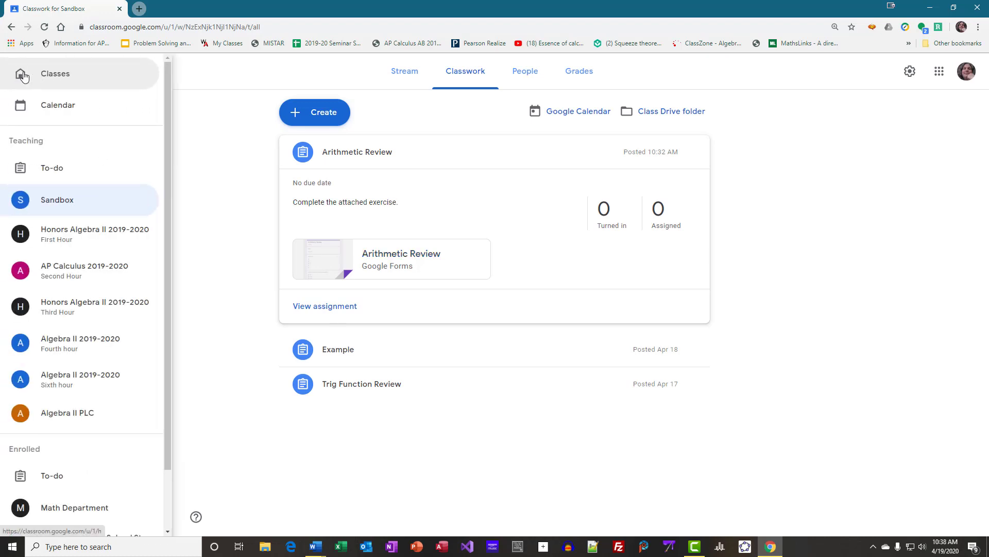
click(77, 281)
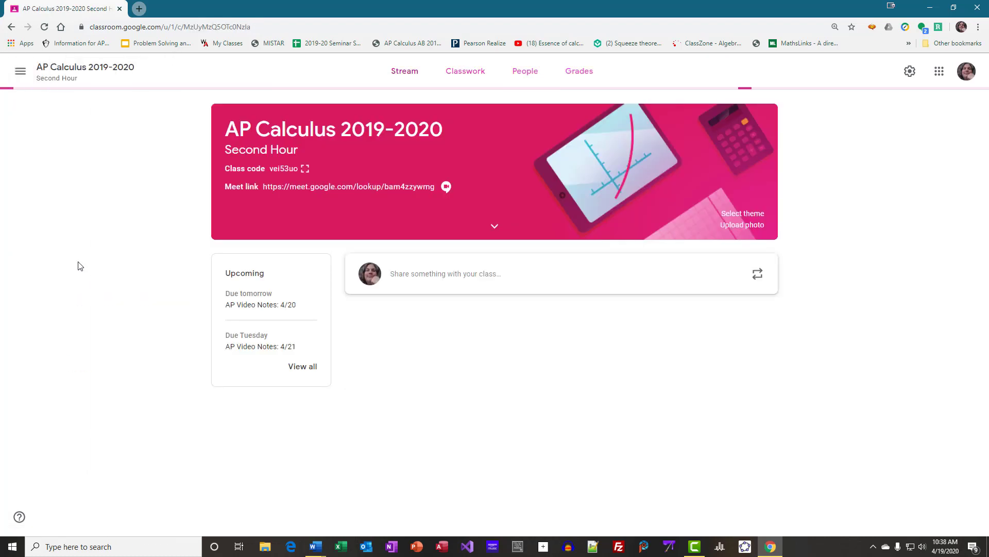
click(461, 82)
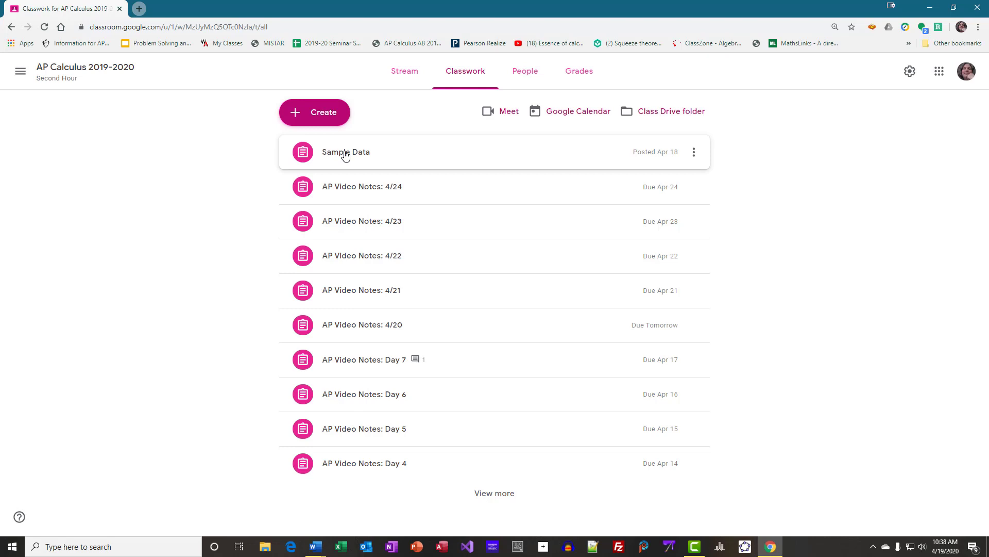
click(694, 152)
click(490, 137)
click(336, 154)
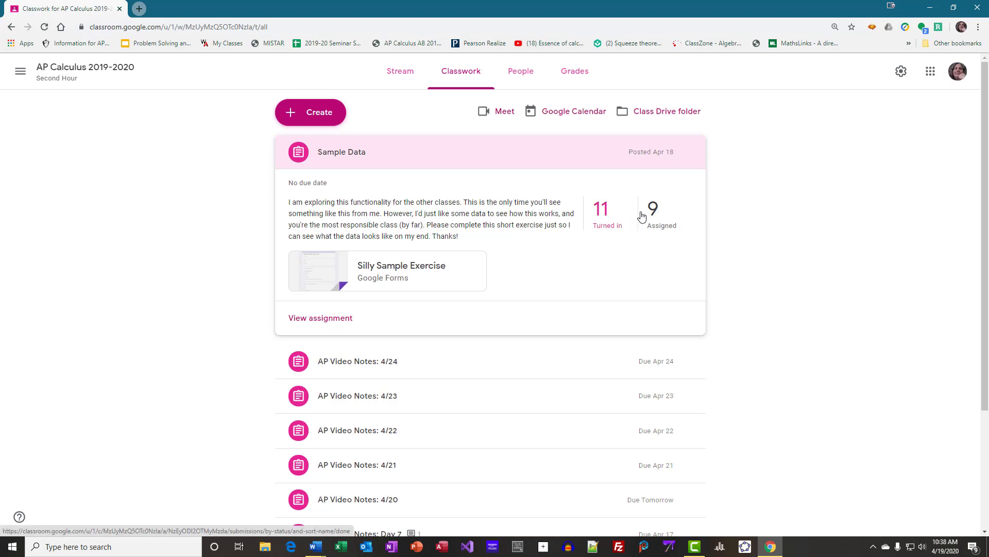
Step: Open the Sample Data assignment's student work and look through the list of students and their draft grades
click(330, 318)
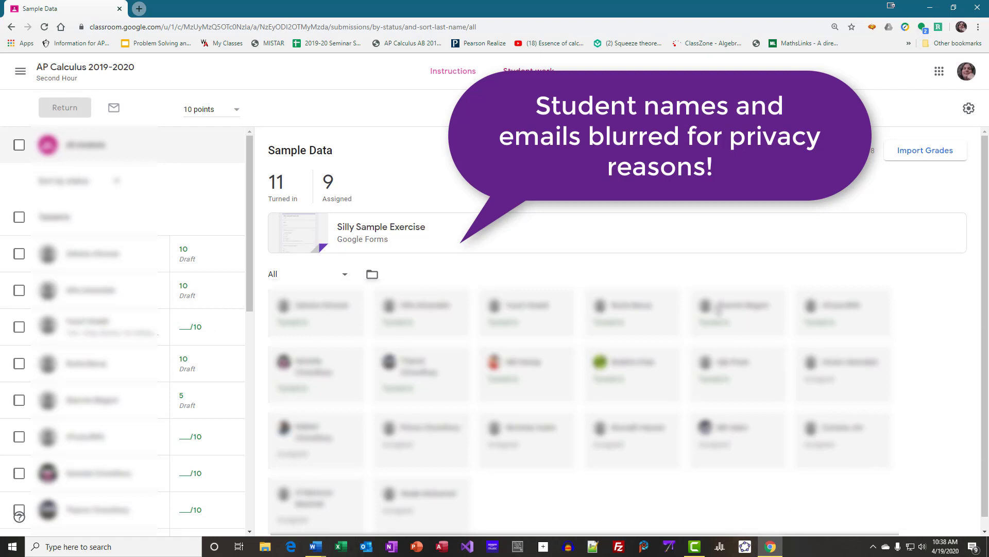
drag(247, 221, 251, 314)
scroll(252, 315, up, 2)
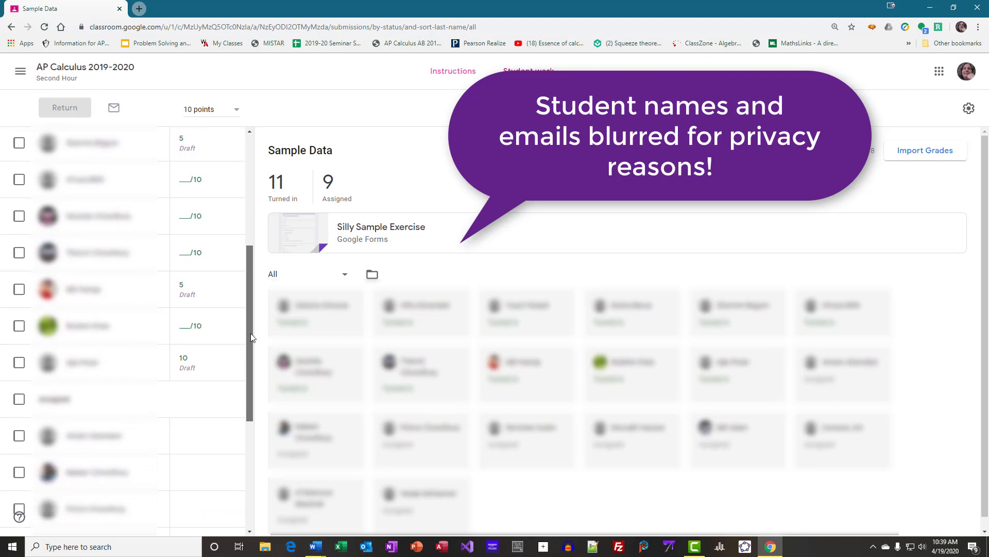
scroll(256, 315, down, 7)
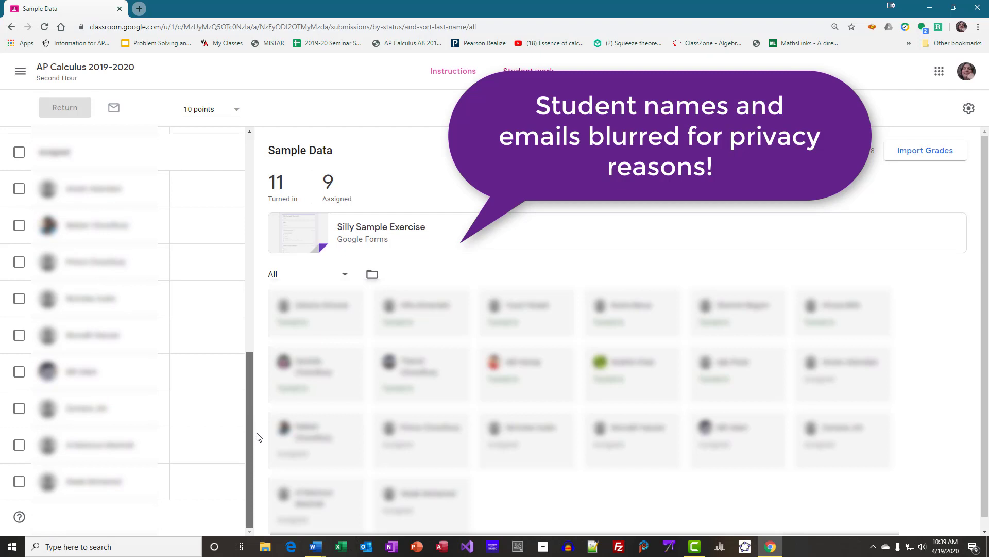
scroll(257, 435, up, 7)
scroll(250, 268, up, 2)
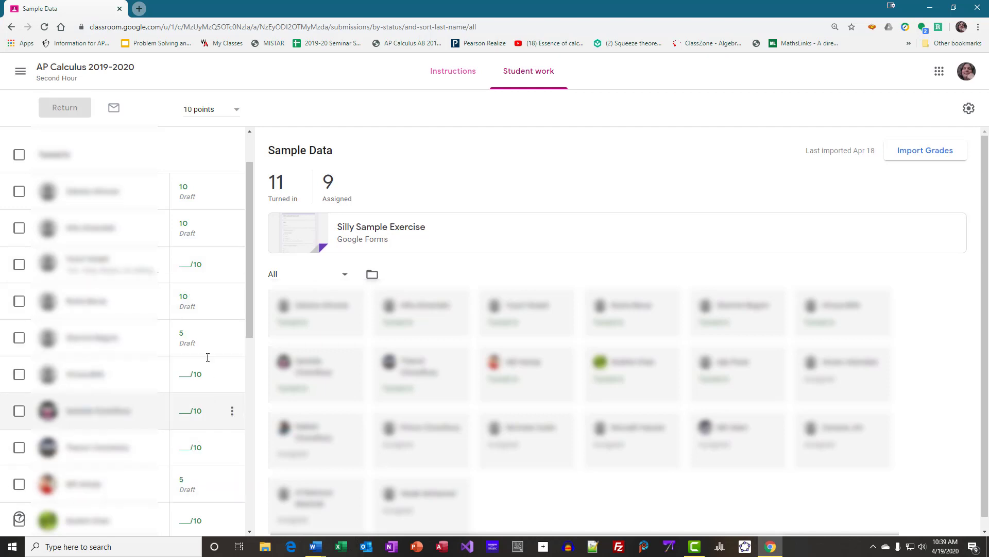
Step: Import the form's quiz grades into the Sample Data assignment and review the updated draft grades
click(935, 155)
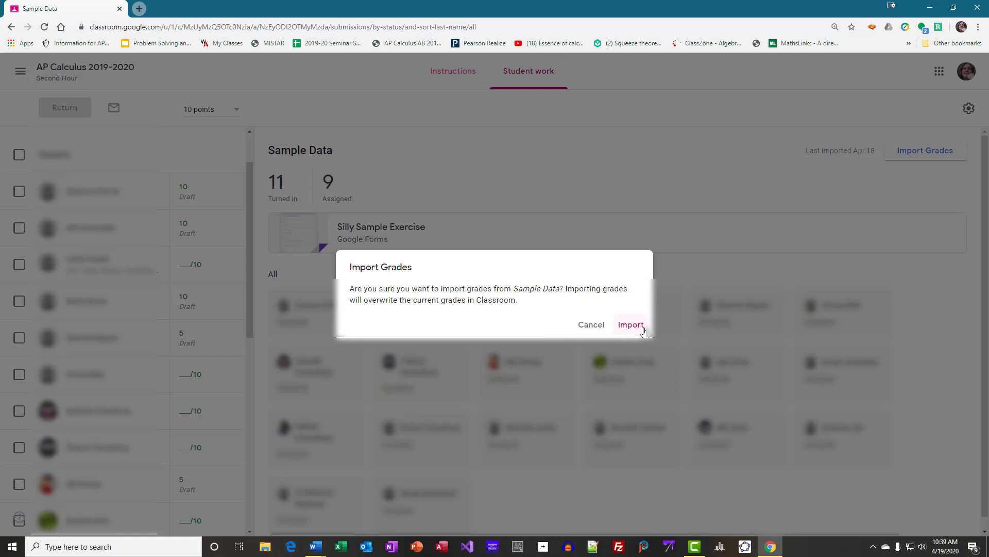
click(592, 326)
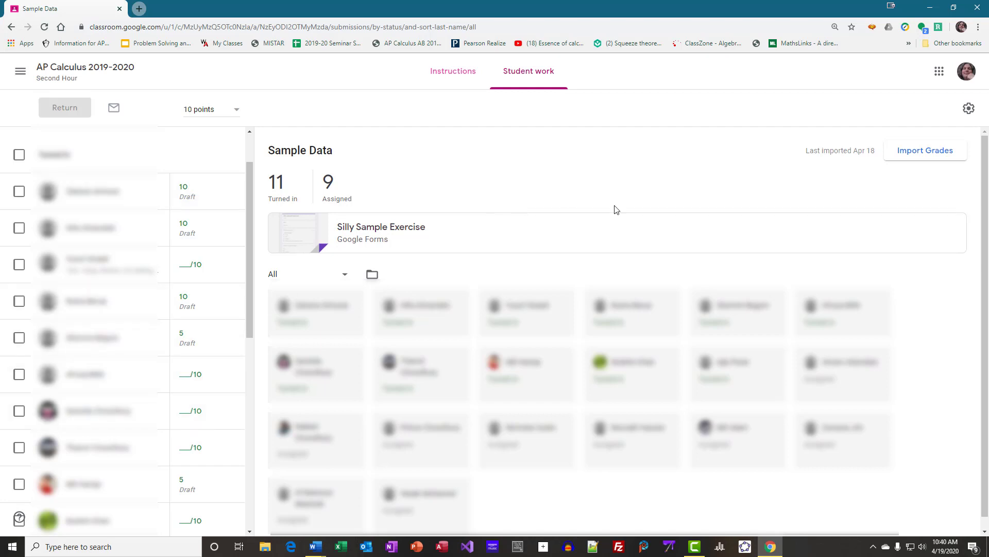
click(907, 157)
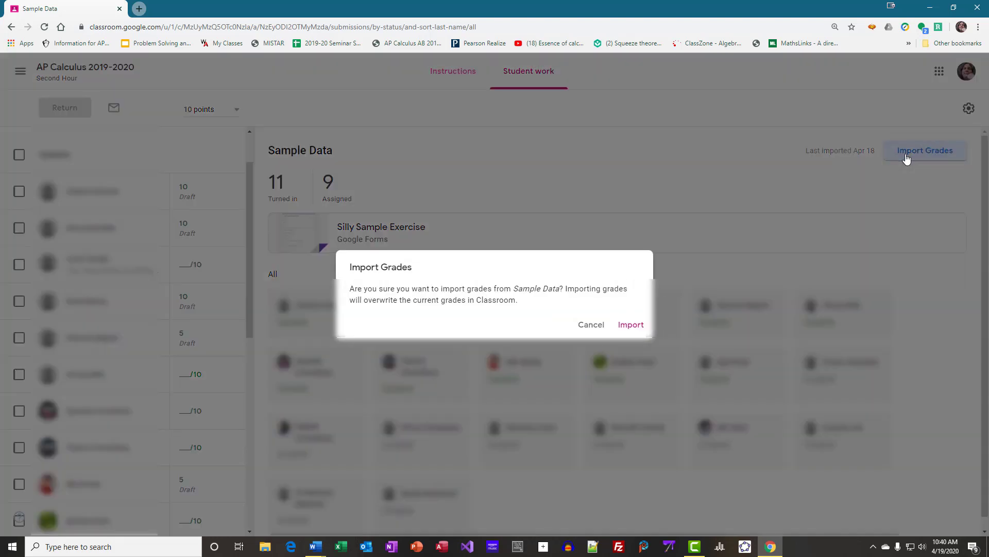
click(626, 329)
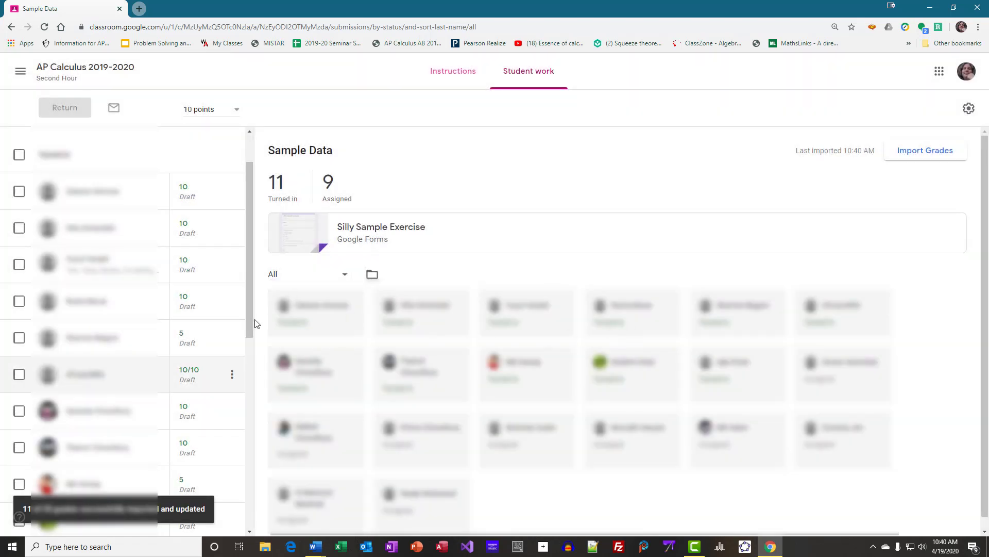
drag(249, 314, 249, 289)
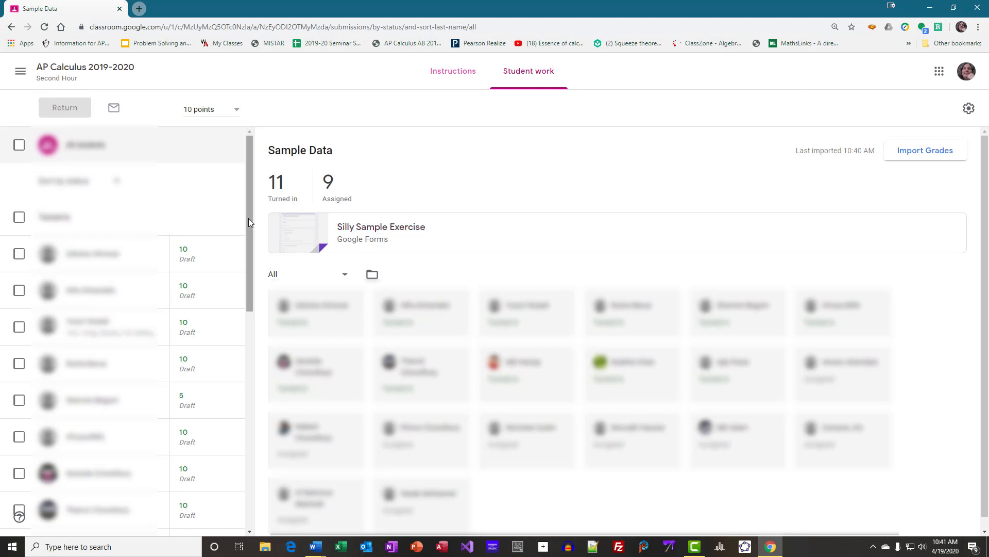
Step: Set the draft grade of the fifth turned-in student to 8 out of 10 and return to the assignment overview
drag(249, 218, 248, 263)
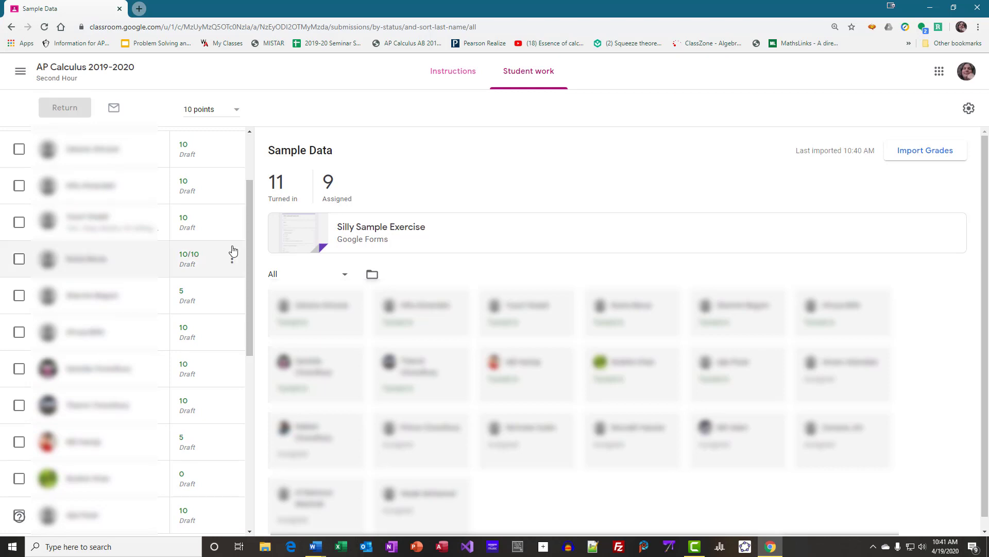
click(190, 292)
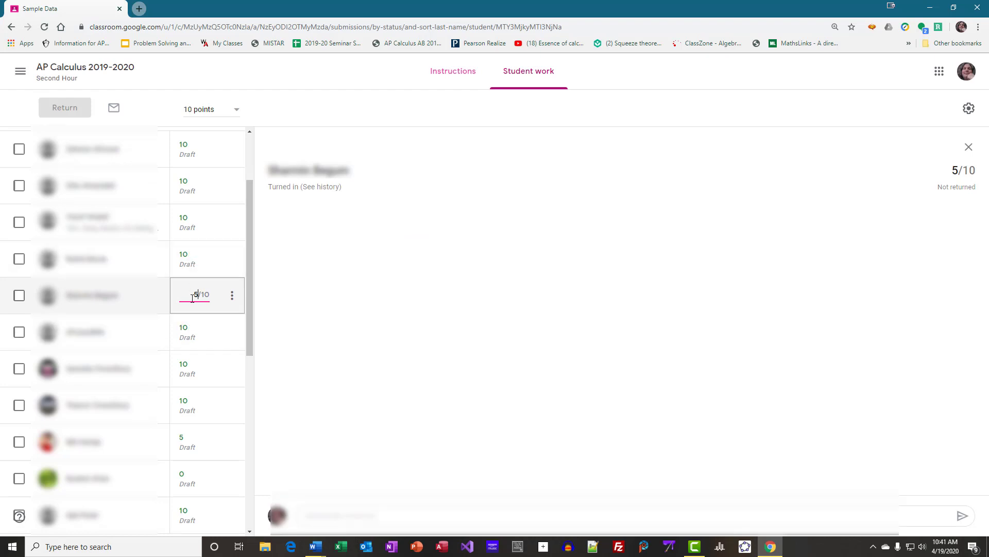
key(BackSpace)
text(8)
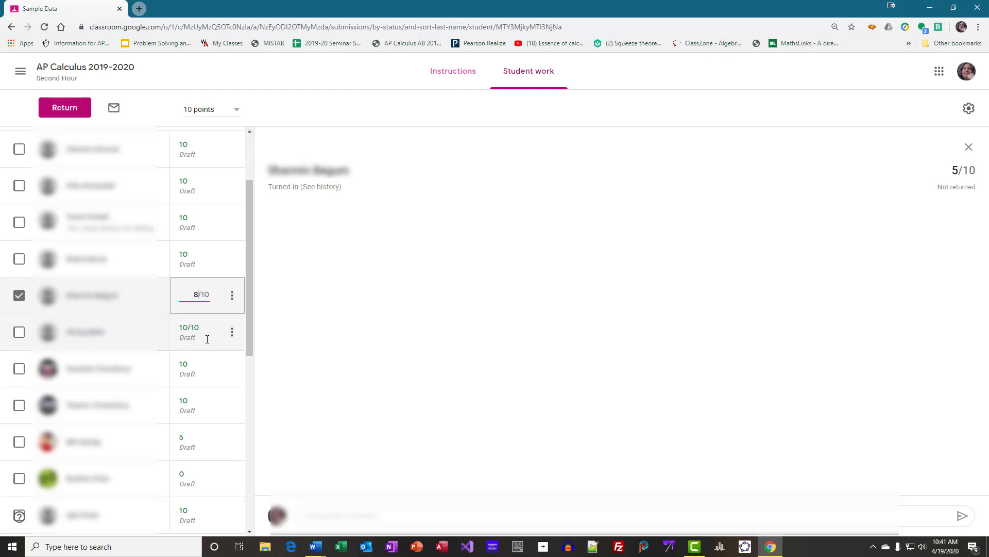
key(Return)
click(205, 324)
click(322, 303)
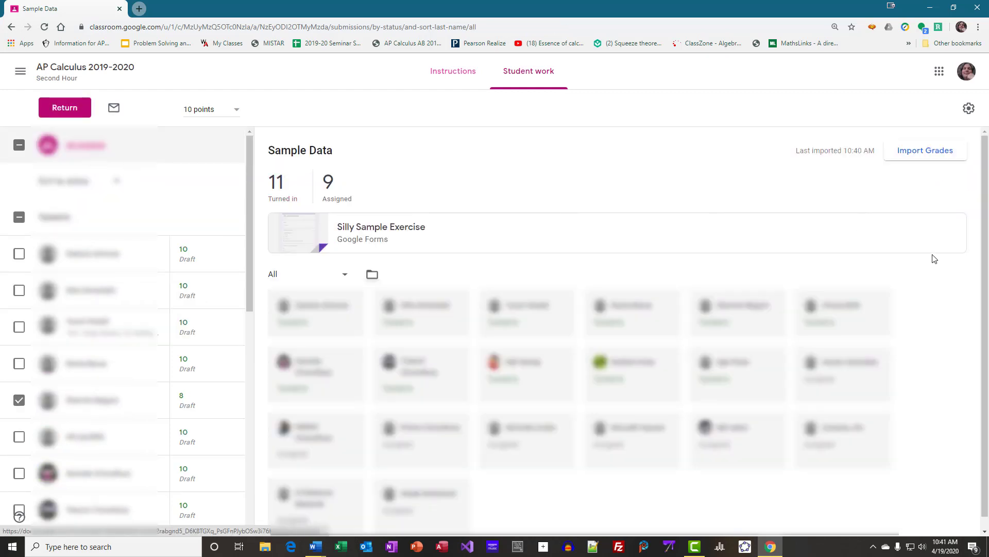
Step: Import the form grades again over the manually entered grade and check the students' draft grades
click(920, 151)
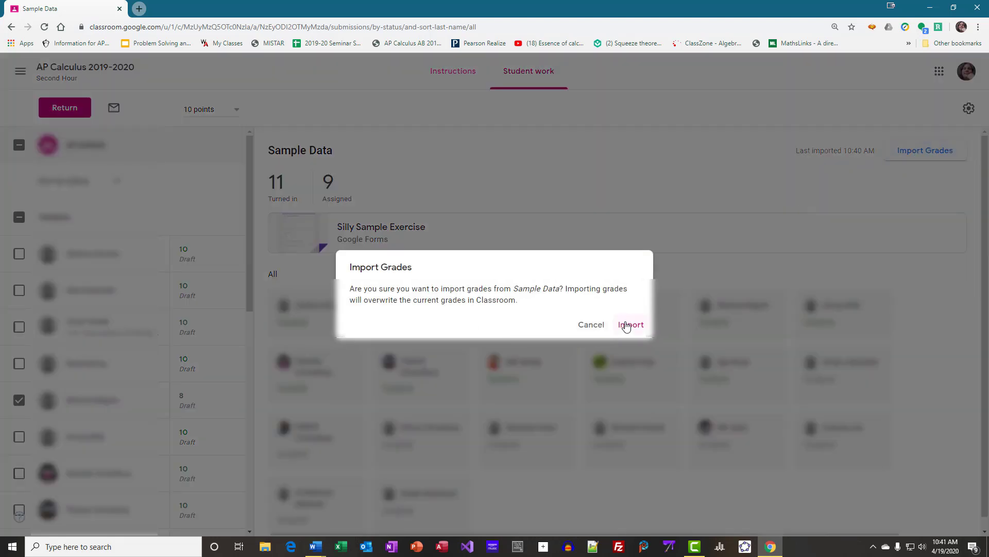
click(627, 326)
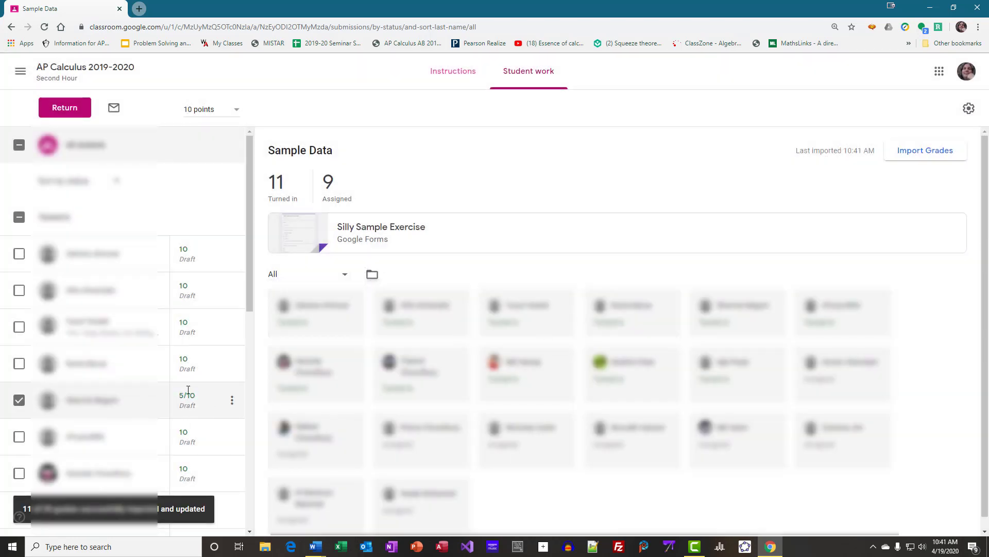
mouse_move(249, 304)
mouse_down()
mouse_move(261, 356)
mouse_move(250, 410)
mouse_move(264, 315)
mouse_up()
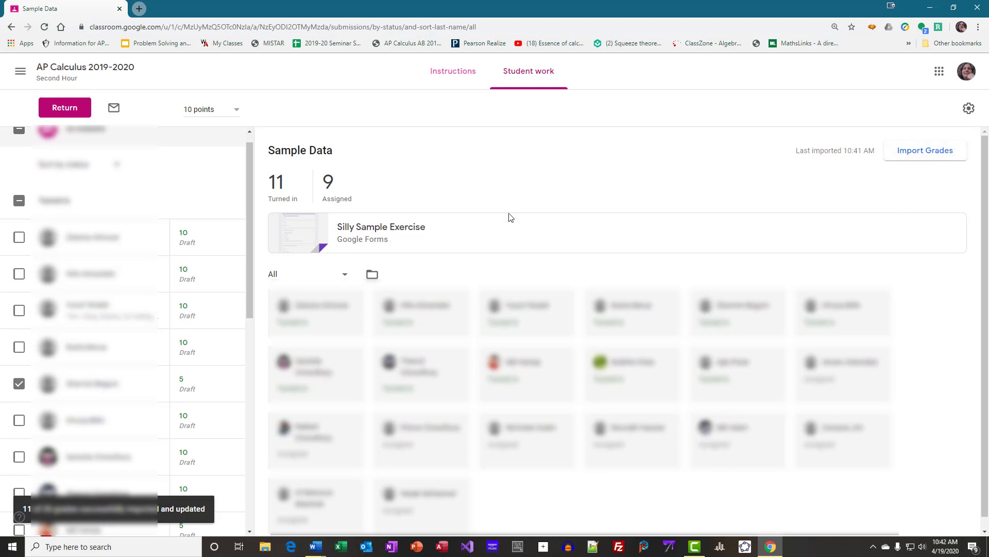
drag(250, 312, 274, 305)
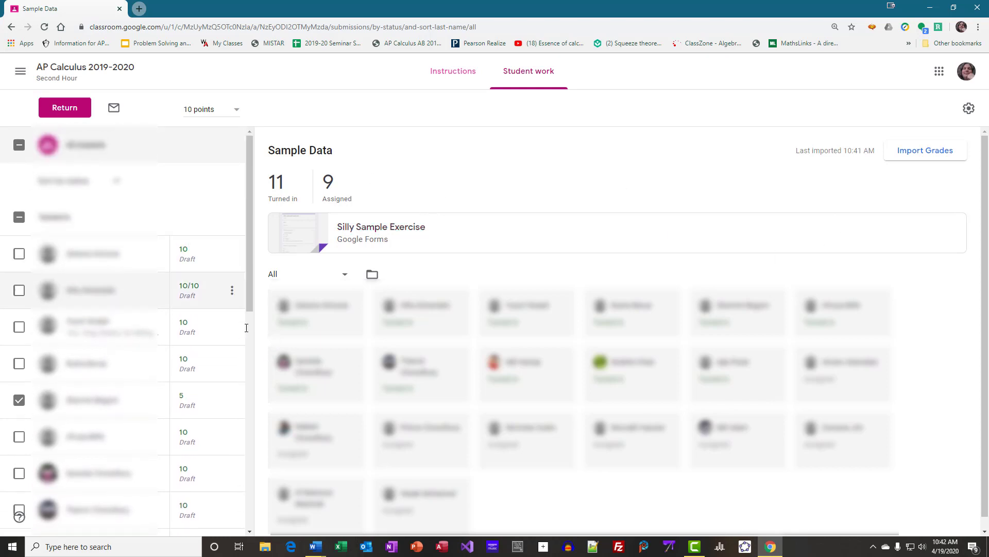
drag(249, 293, 336, 205)
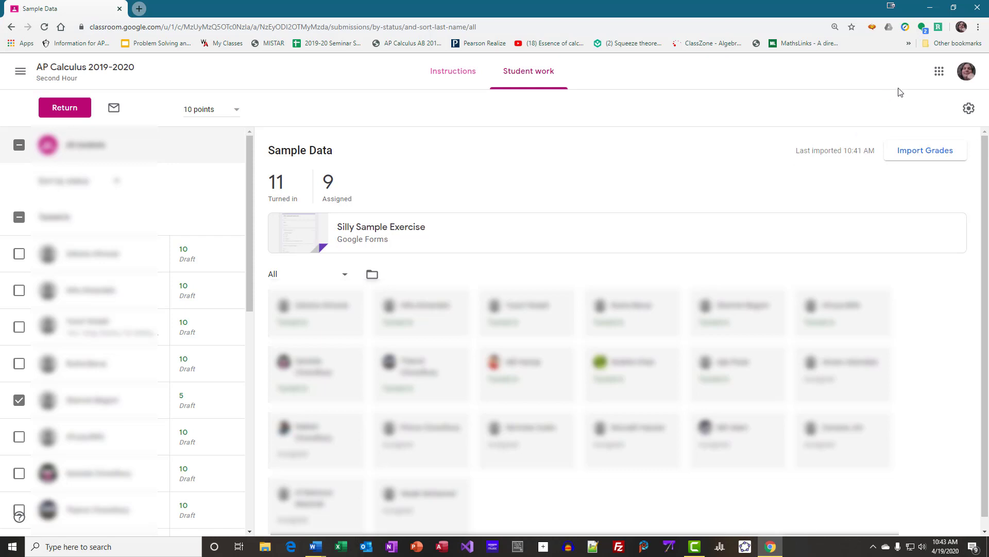
Step: Switch to Google Drive, open the Silly Sample Exercise form and look through its questions
click(944, 75)
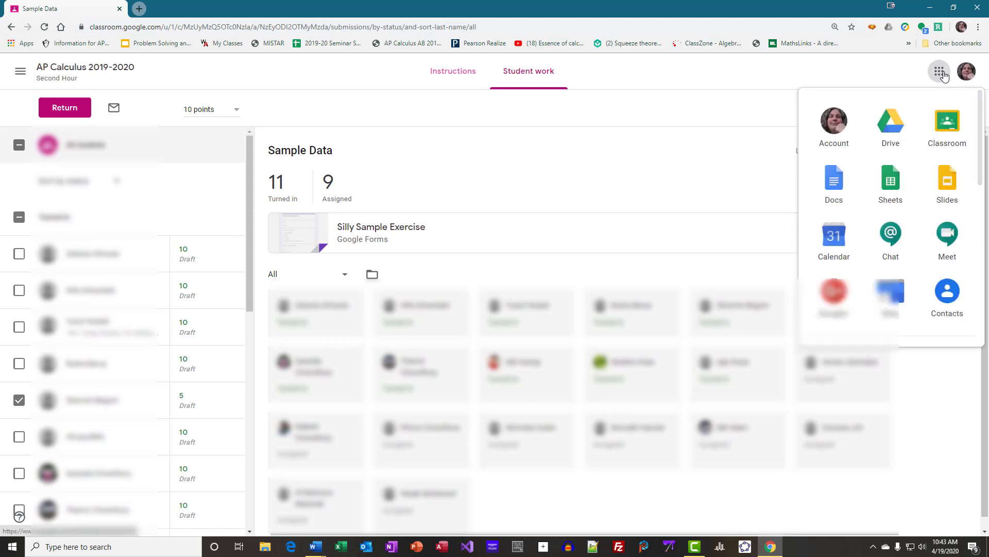
click(897, 133)
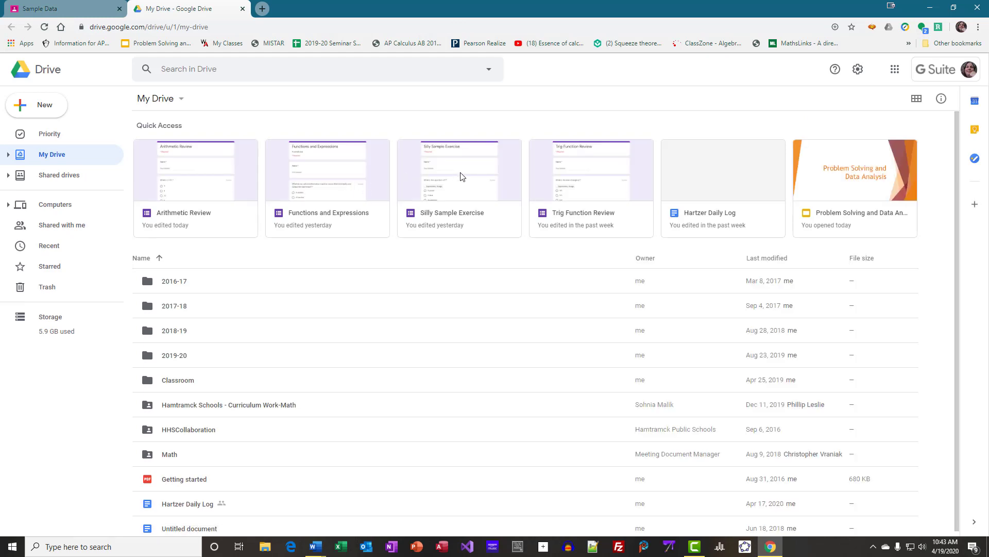
double_click(458, 177)
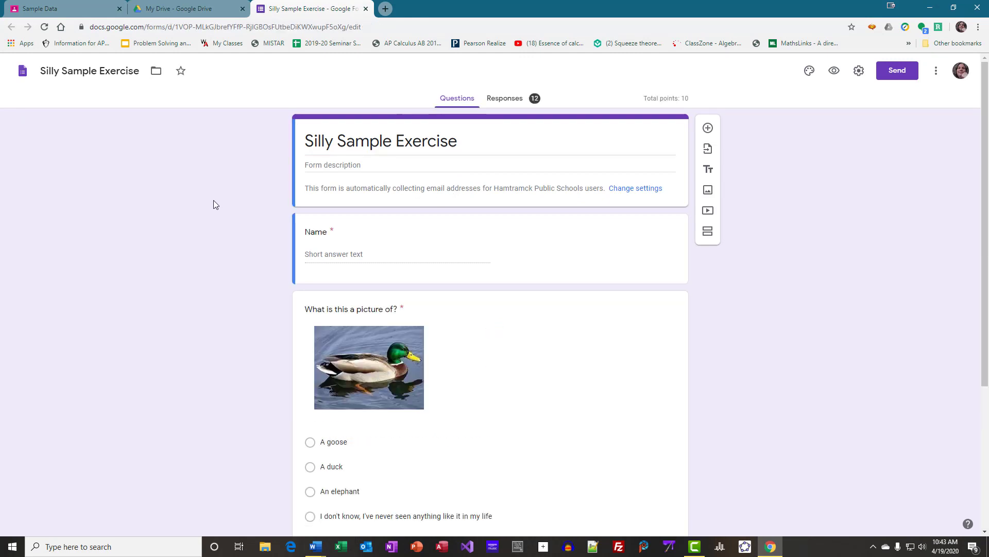
scroll(212, 194, down, 5)
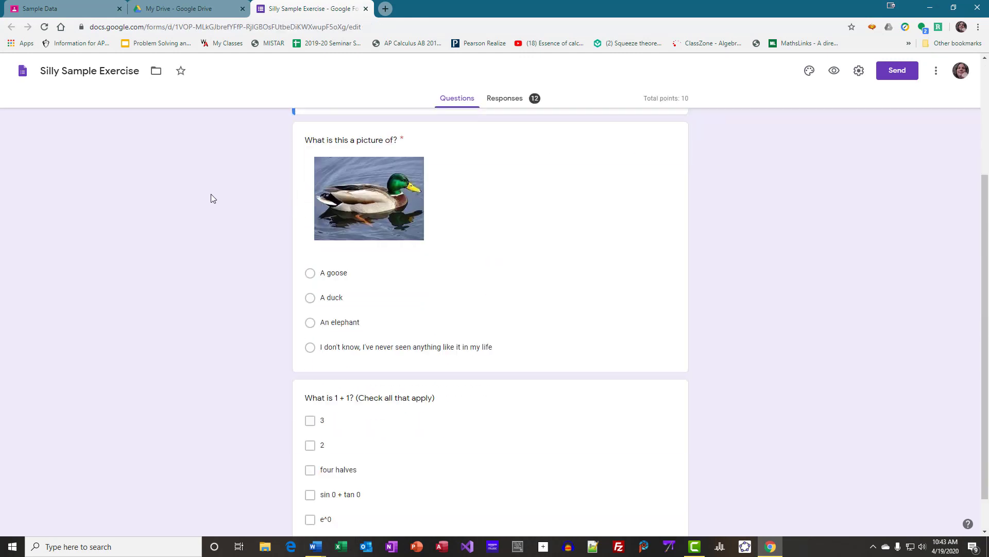
scroll(212, 194, up, 5)
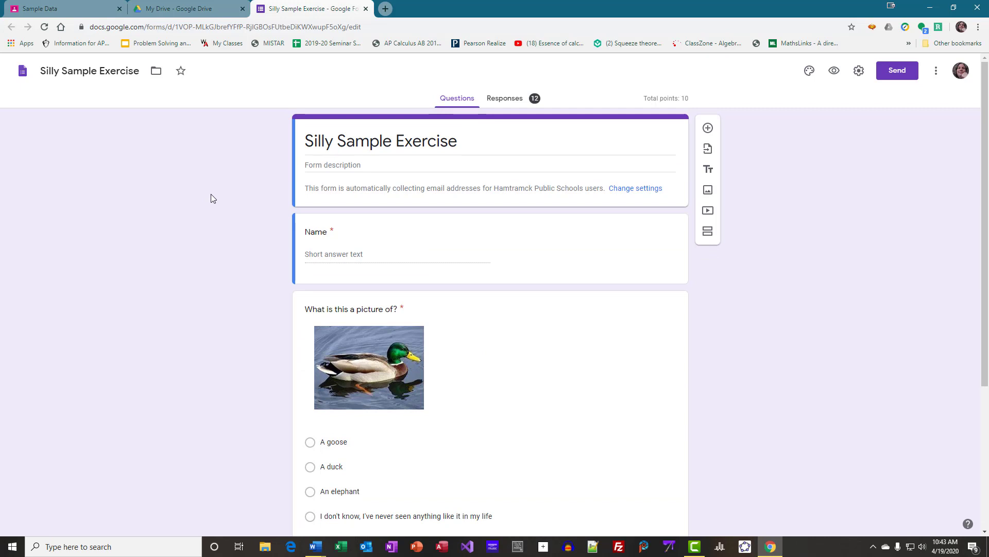
scroll(211, 194, down, 2)
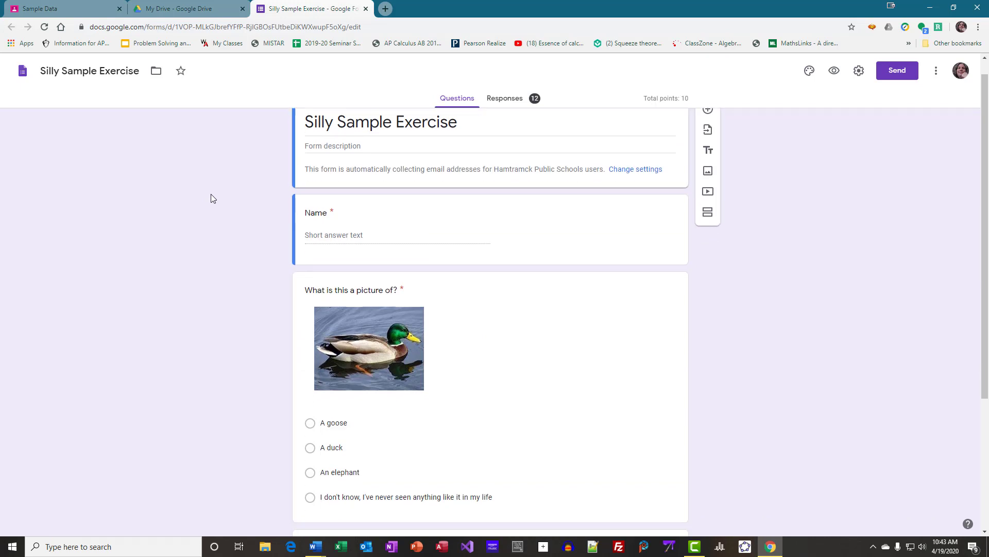
scroll(211, 196, down, 2)
scroll(210, 195, up, 4)
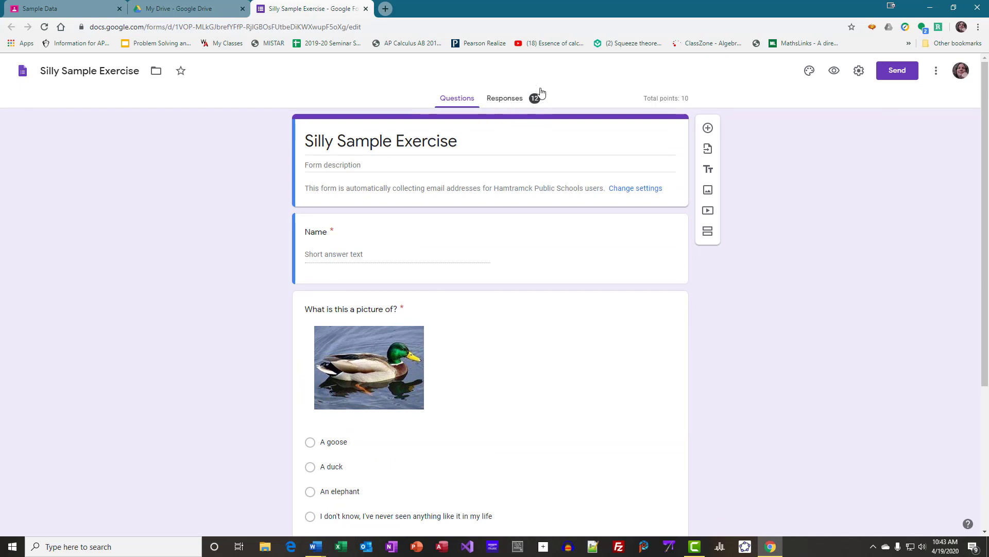
Step: Glance at the Sample Data assignment page, then view the form's response summary and examine its points distribution chart
click(74, 11)
click(307, 9)
click(514, 102)
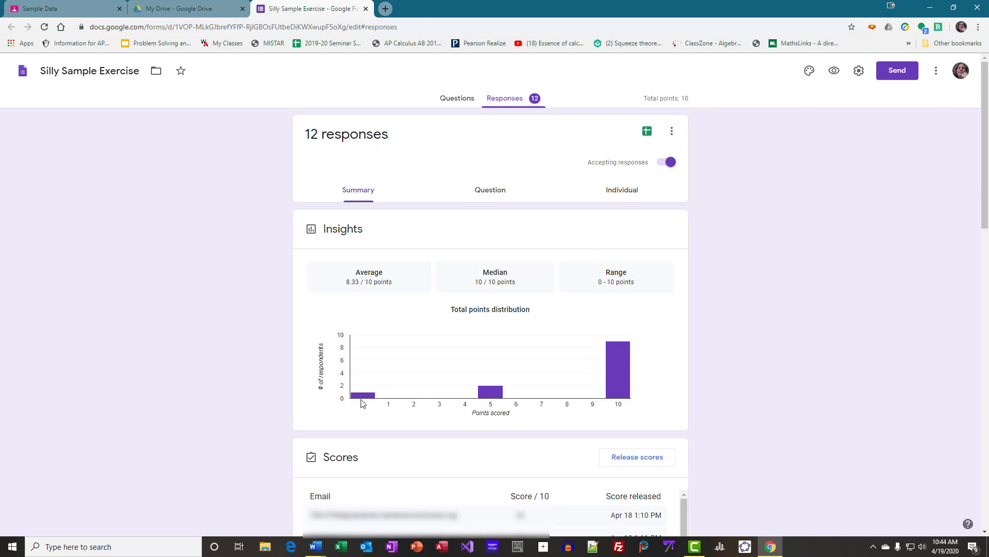
mouse_move(360, 397)
mouse_move(491, 395)
mouse_move(612, 376)
Step: Examine the respondents' scores and the answer charts for the picture question and the 1 + 1 question
scroll(817, 342, down, 5)
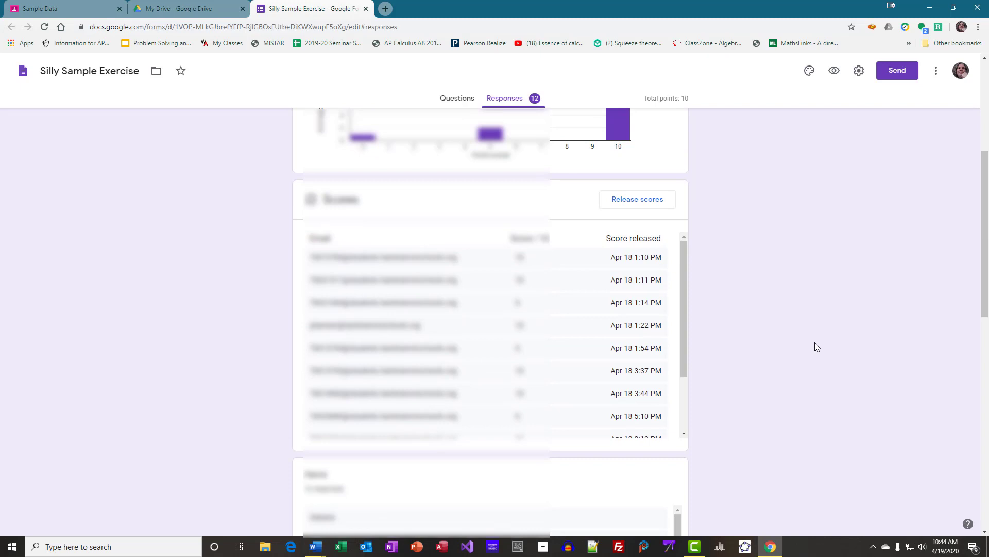
scroll(815, 343, down, 5)
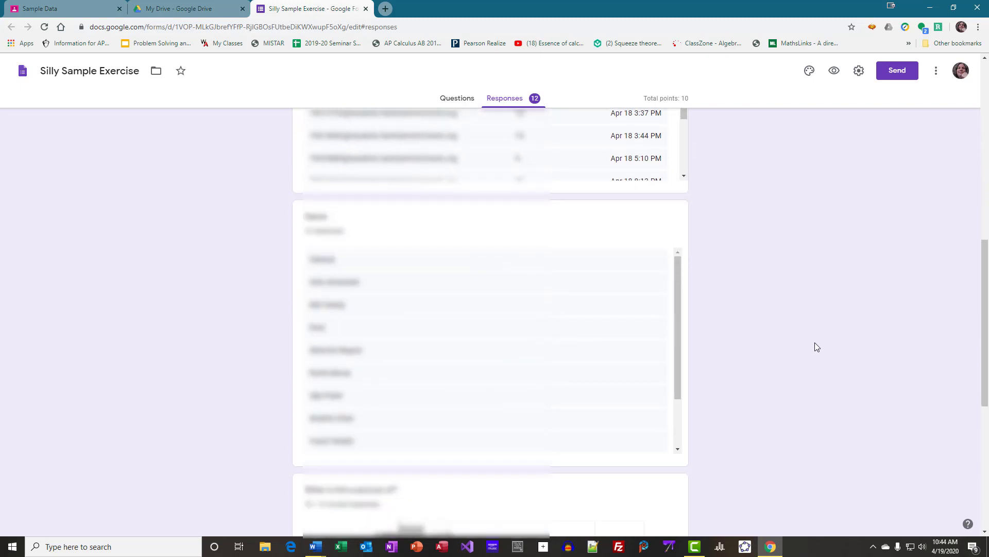
scroll(815, 343, down, 1)
scroll(815, 343, down, 2)
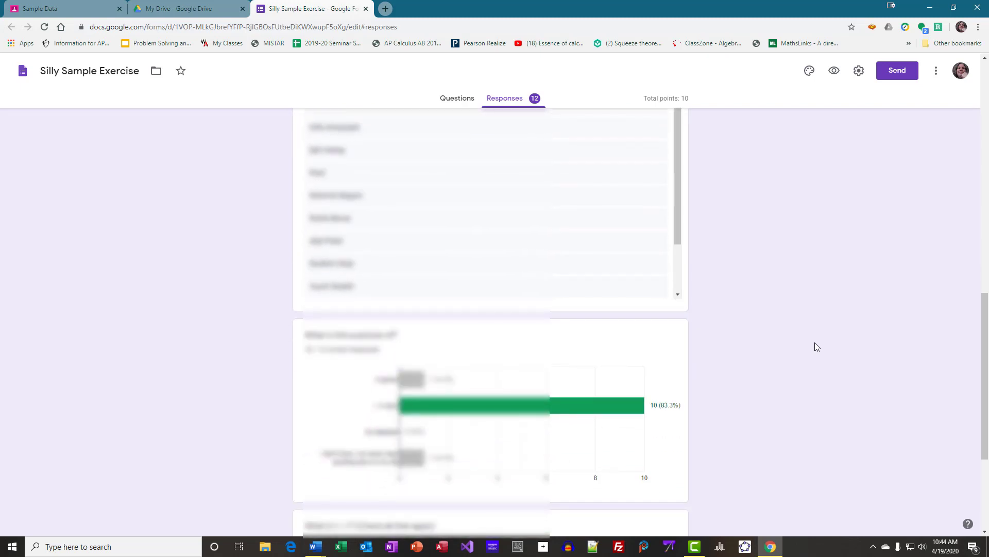
scroll(814, 342, down, 3)
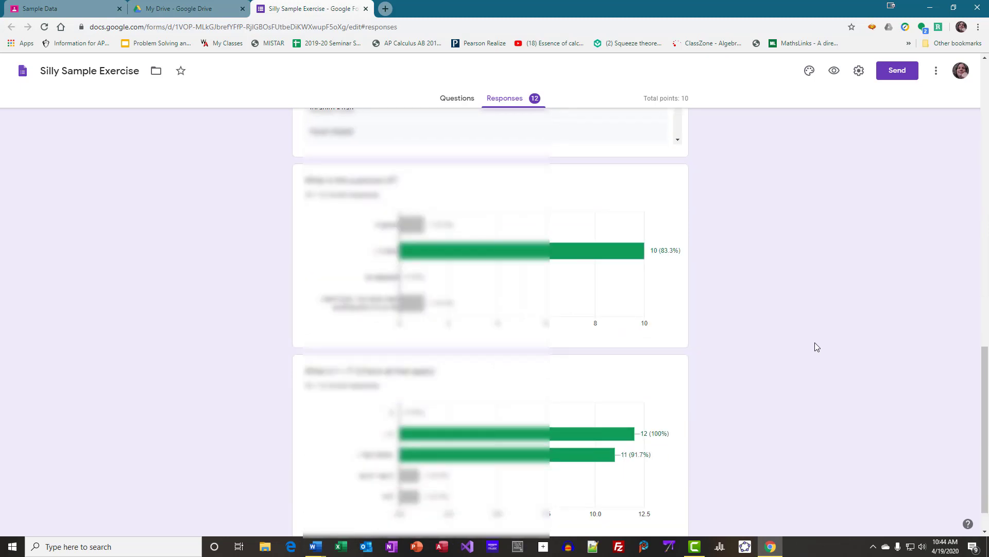
scroll(815, 343, up, 2)
scroll(815, 343, down, 3)
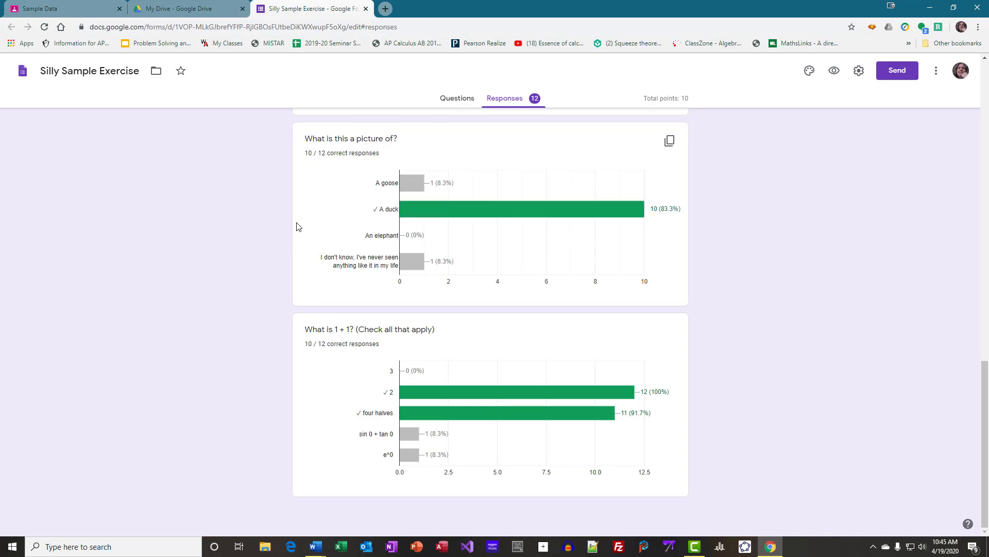
mouse_move(453, 216)
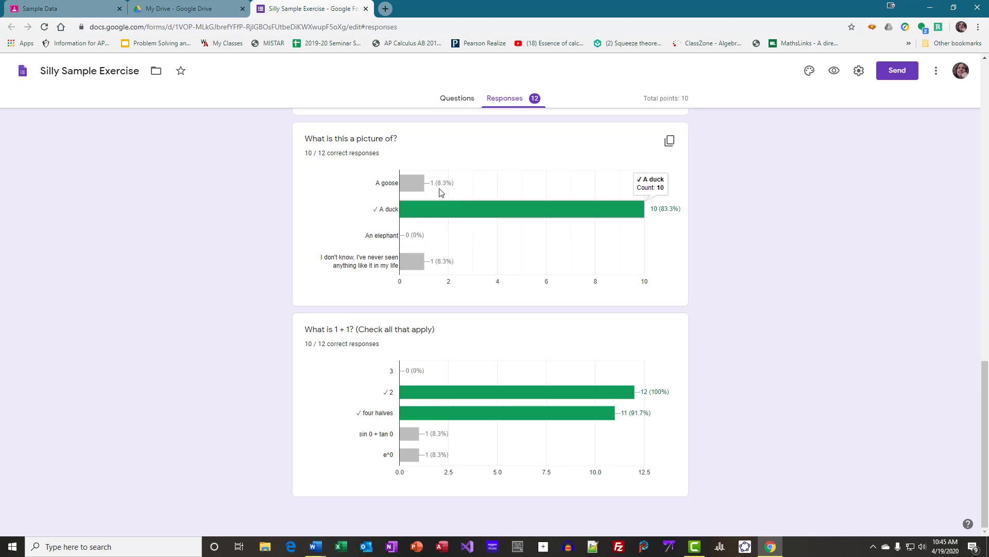
mouse_move(427, 263)
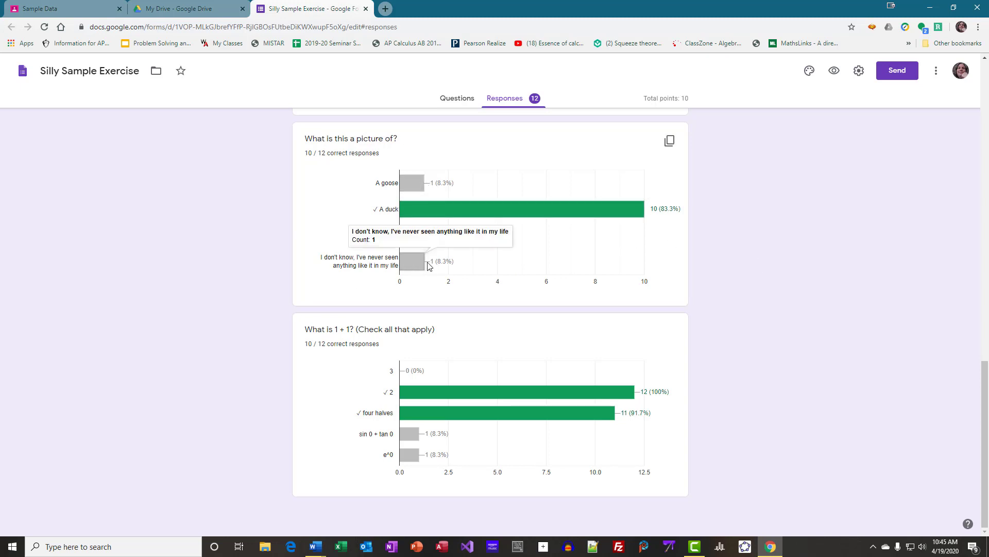
Step: View the form's responses question by question, showing the answers to "What is this a picture of?"
scroll(787, 400, up, 6)
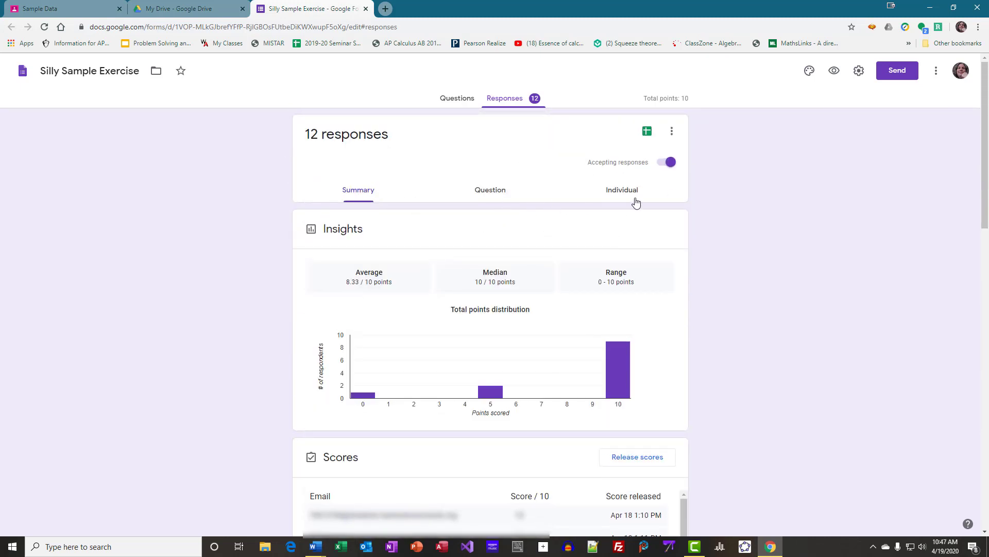
click(487, 194)
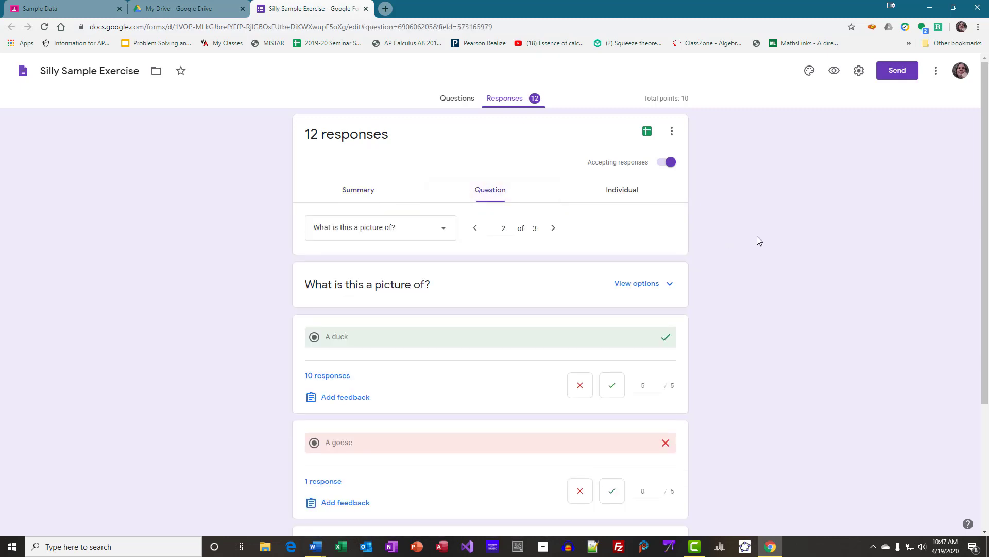
Step: Award 3 of 5 points to the "A goose" answer for the picture question and save the edit
scroll(791, 233, down, 3)
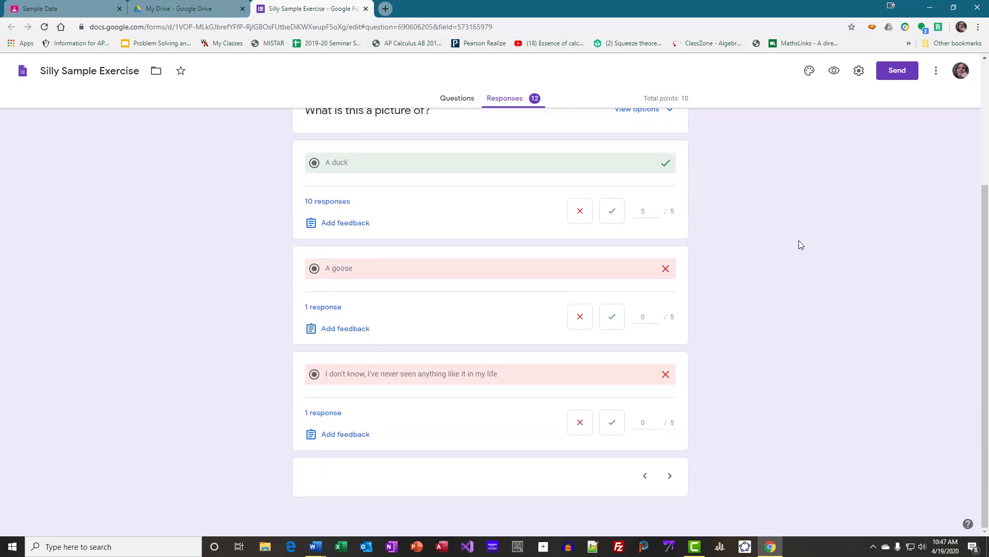
scroll(799, 240, up, 3)
scroll(819, 296, down, 3)
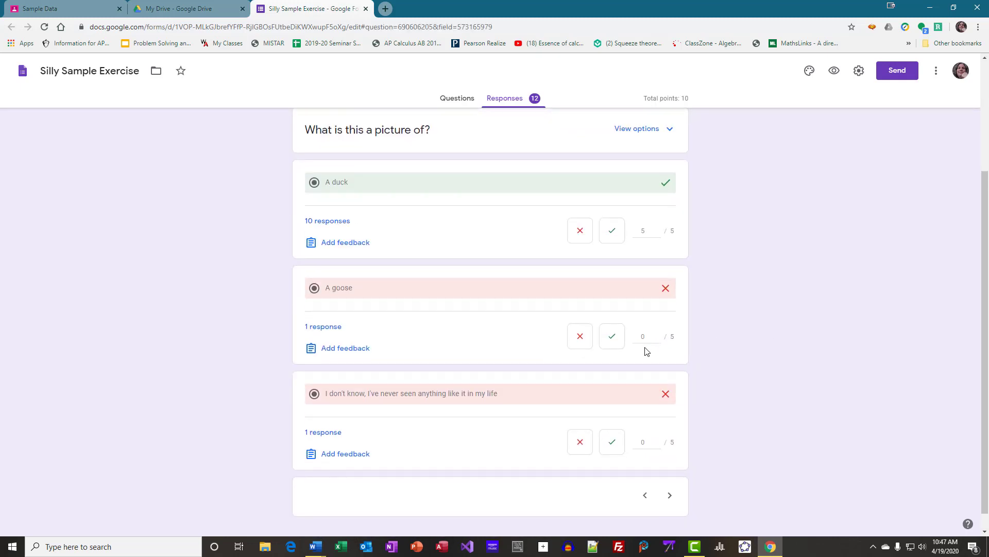
scroll(748, 324, up, 3)
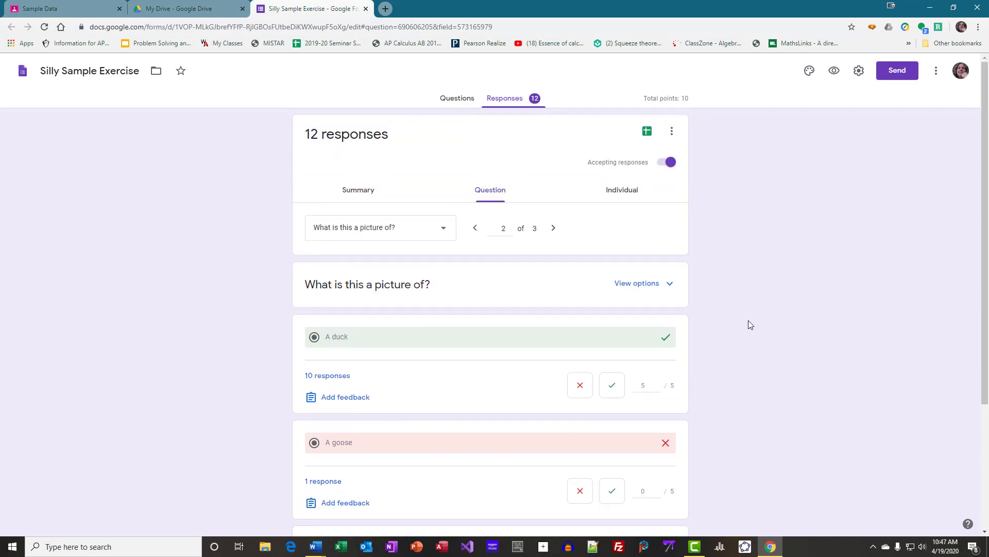
scroll(749, 324, down, 3)
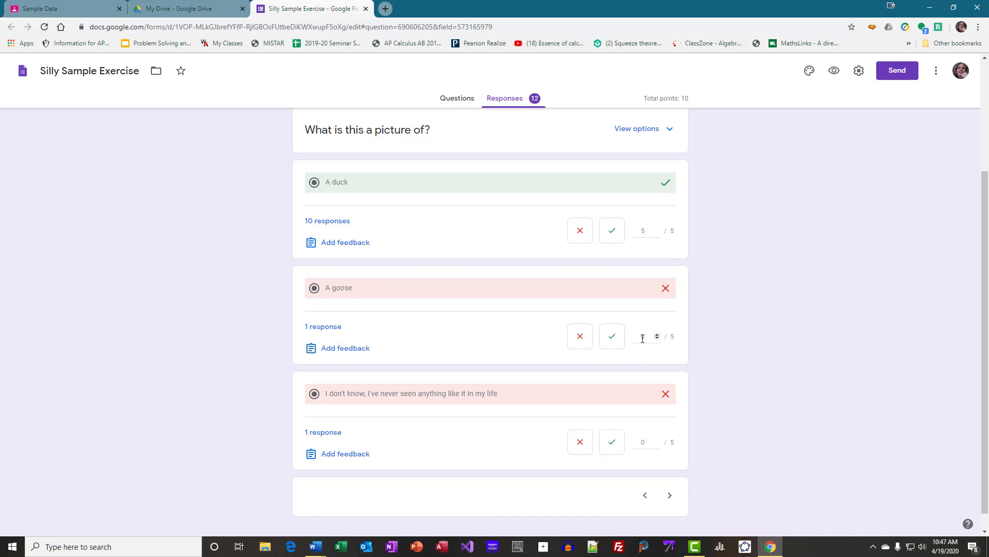
click(751, 348)
click(639, 332)
text(3)
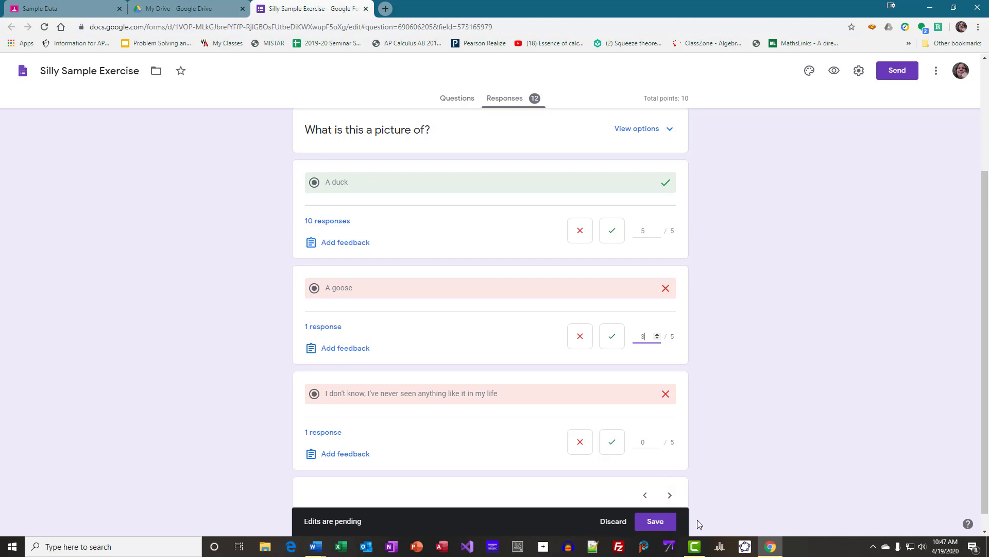
click(666, 529)
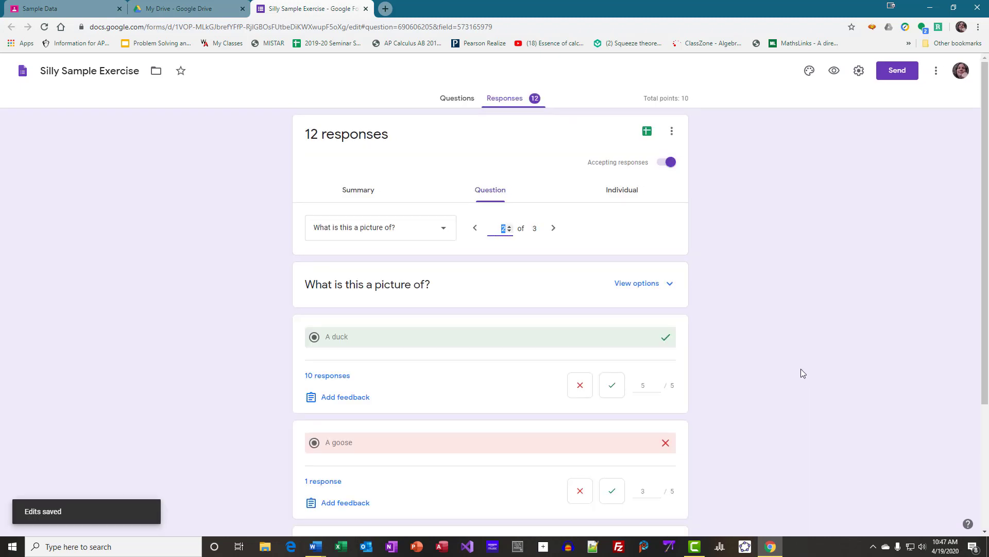
Step: Review the points given for the picture question and look through one respondent's individual form submission
scroll(801, 369, down, 3)
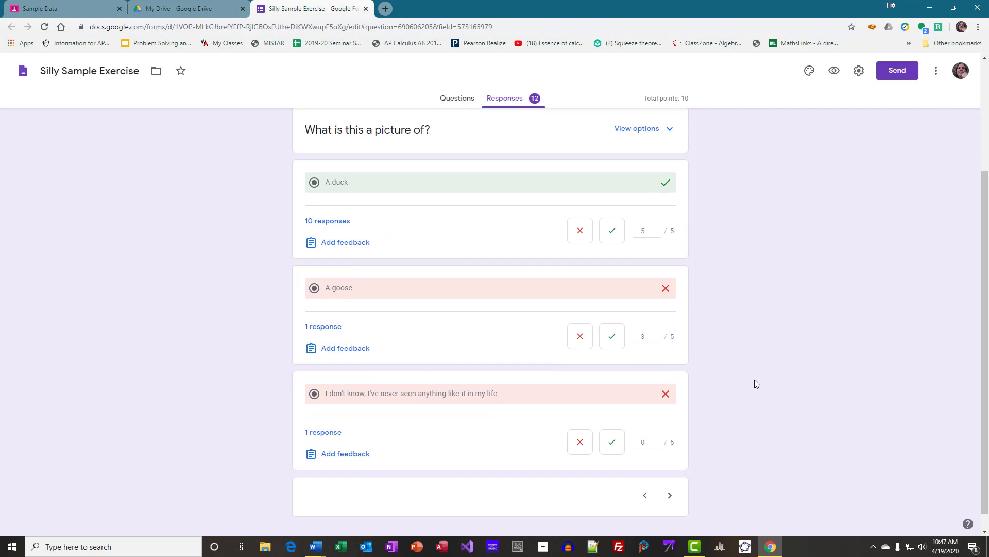
scroll(752, 385, up, 3)
scroll(755, 289, down, 2)
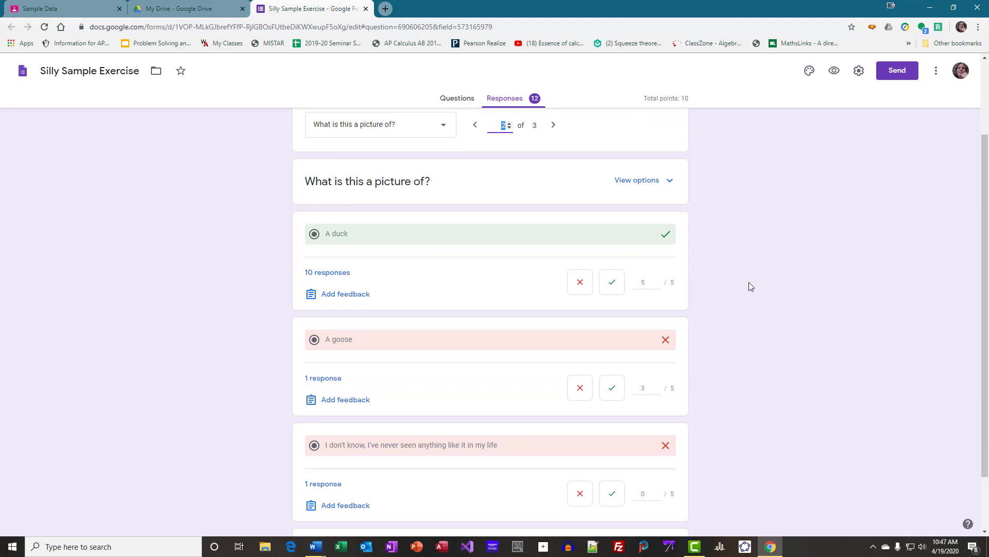
scroll(749, 283, up, 2)
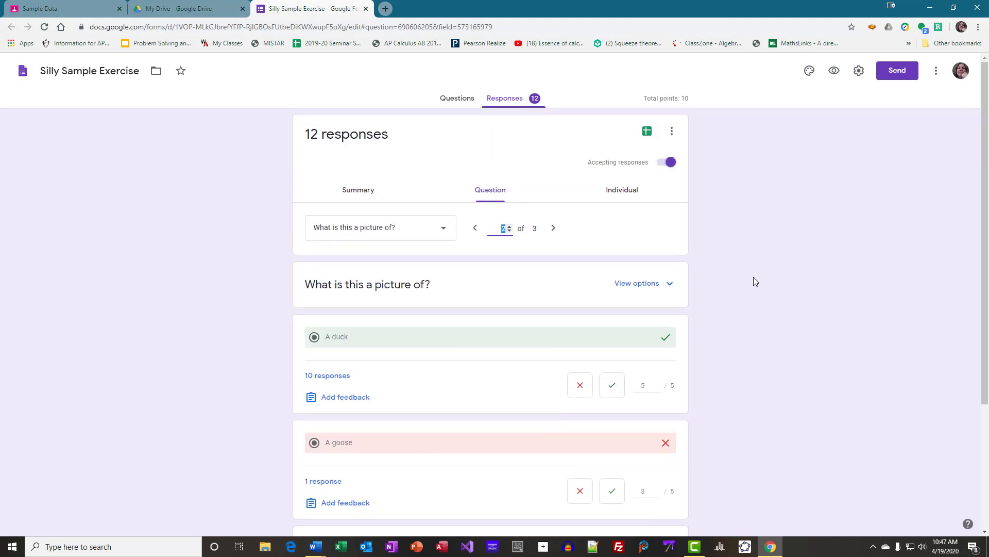
click(620, 194)
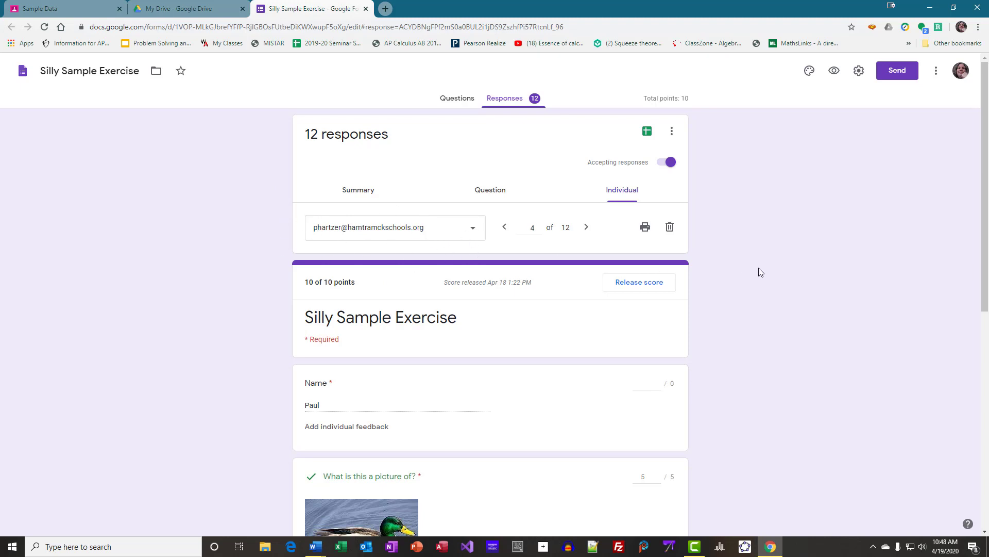
scroll(759, 268, down, 4)
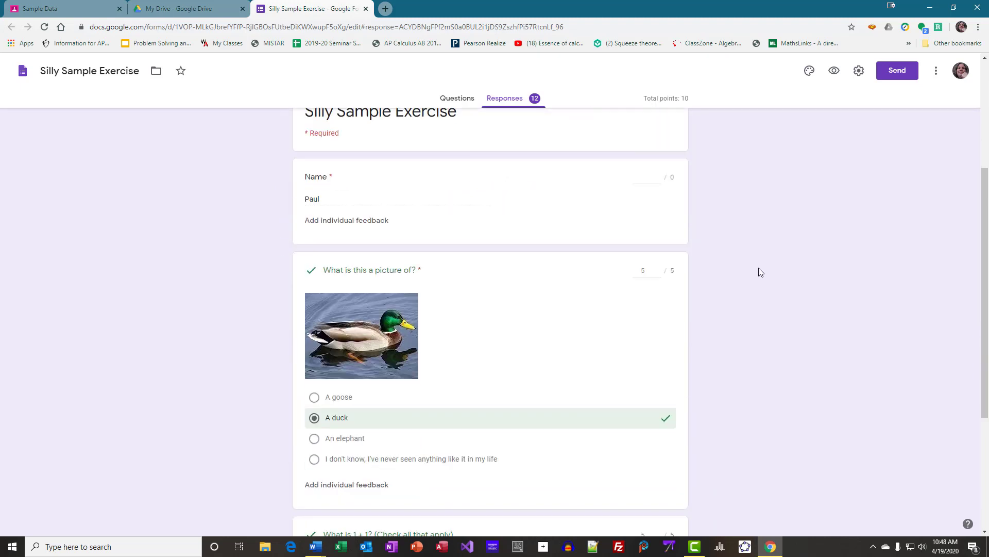
scroll(758, 272, down, 1)
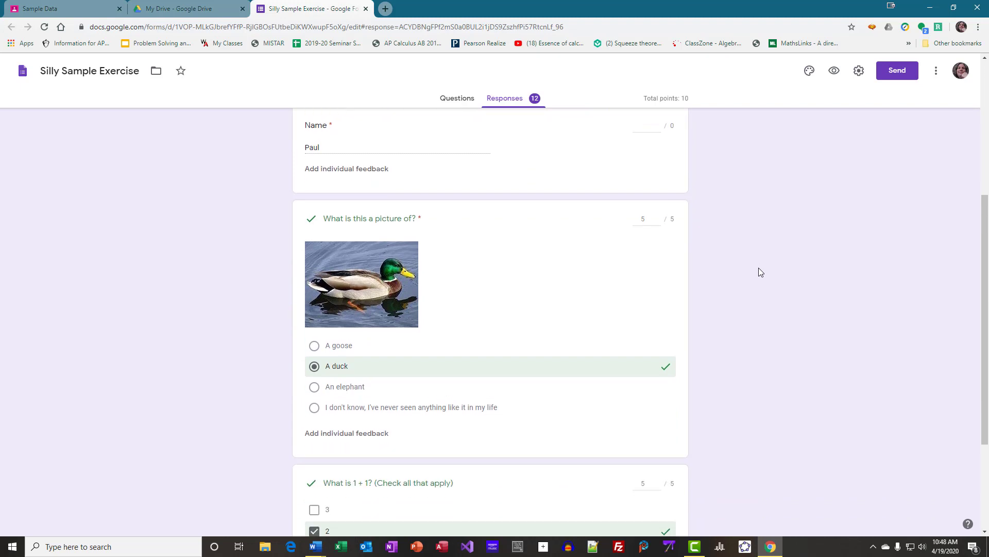
scroll(758, 272, down, 2)
scroll(758, 271, down, 2)
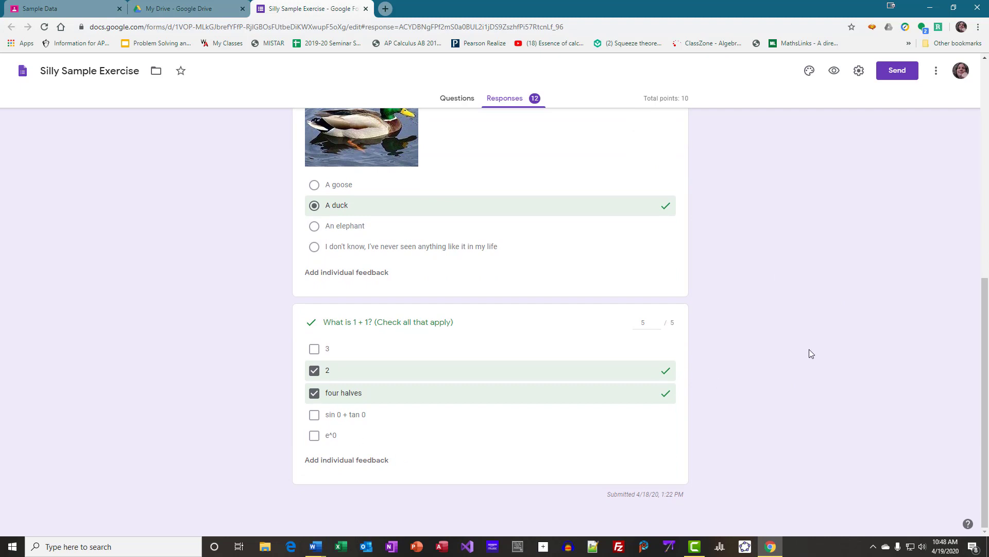
scroll(801, 341, up, 9)
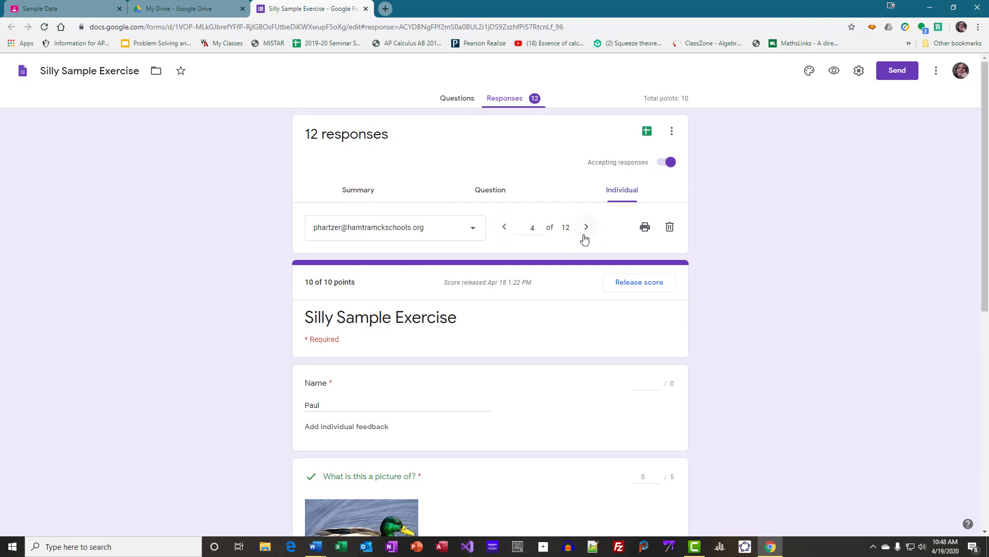
Step: In the by-question responses for "What is 1 + 1?", award 4 points to the answer combining 2, four halves and e^0
click(488, 197)
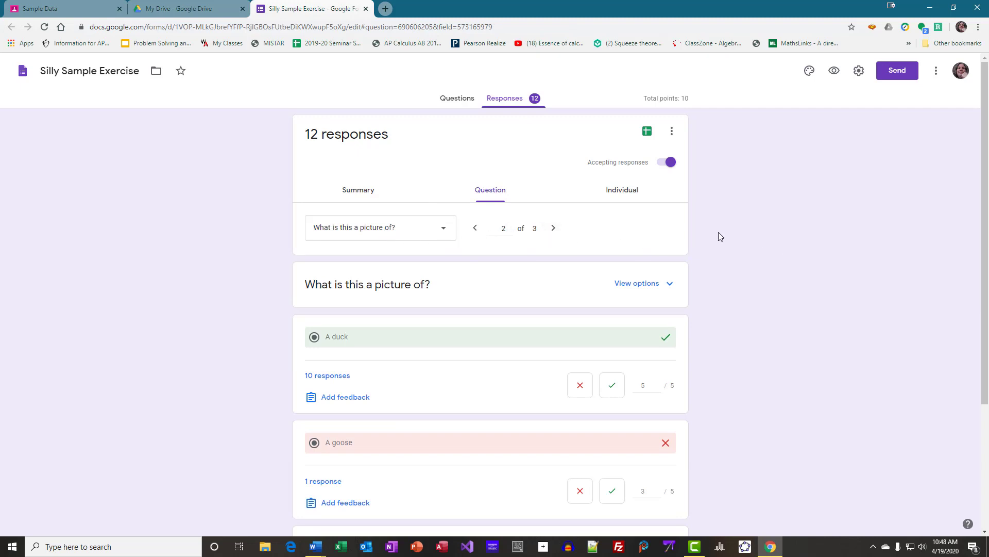
click(552, 227)
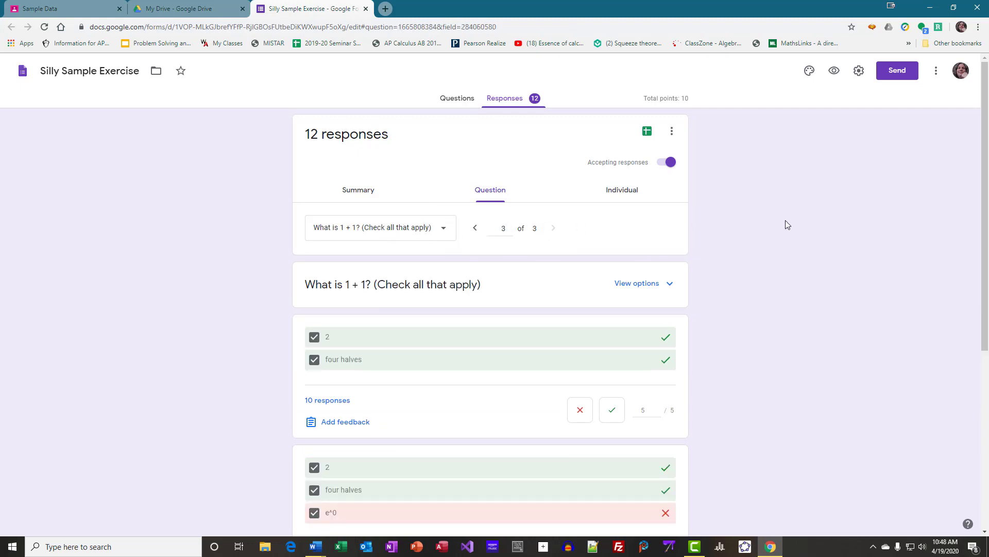
scroll(788, 222, down, 6)
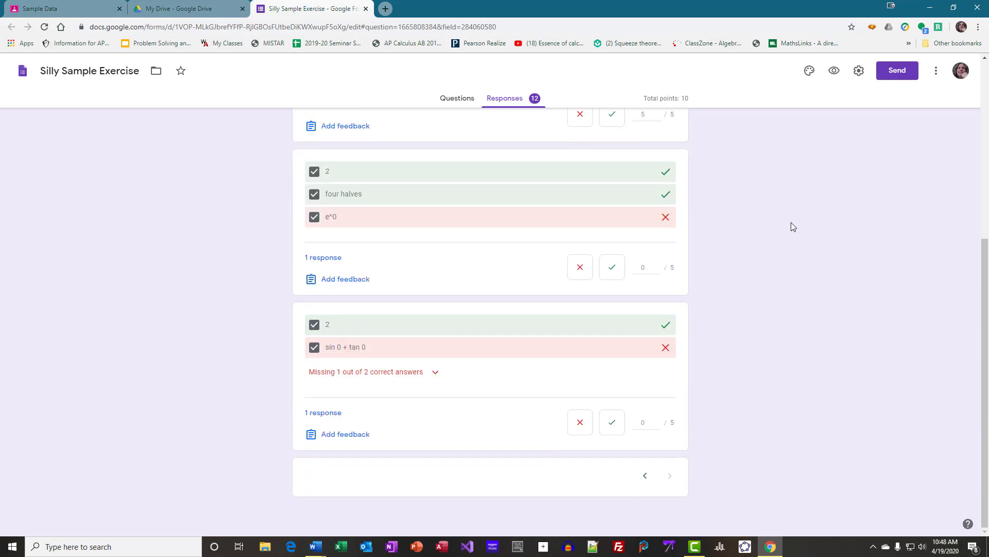
scroll(806, 288, up, 4)
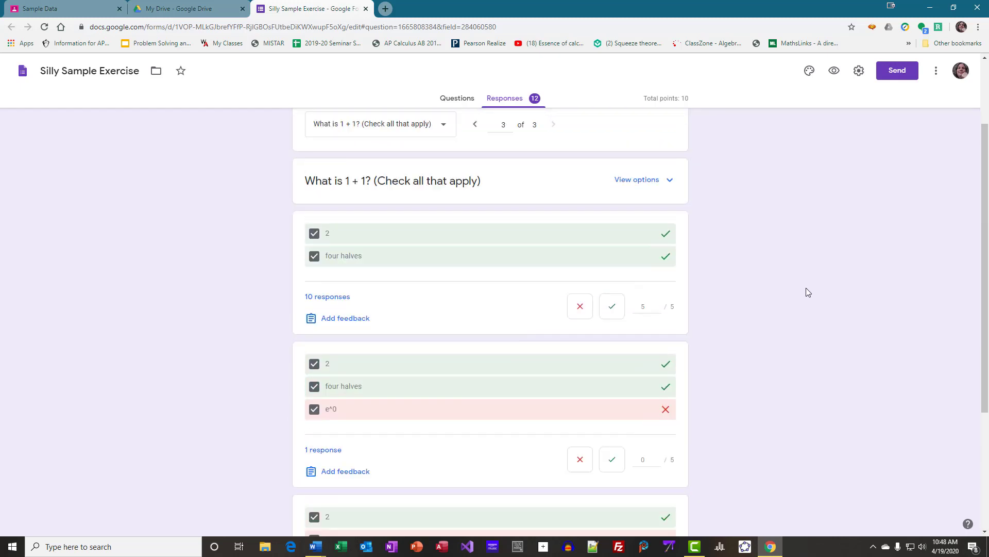
scroll(805, 287, down, 3)
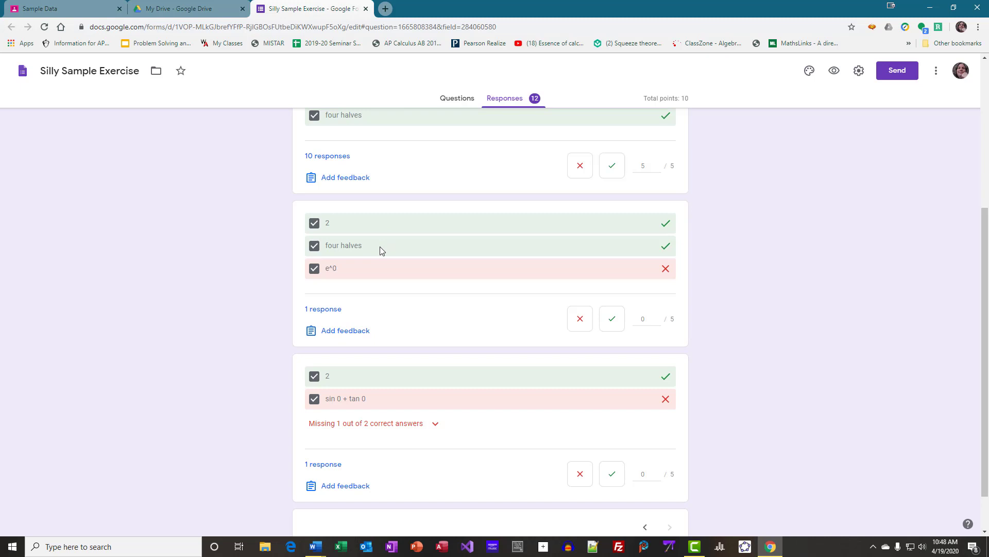
click(645, 319)
text(4)
click(797, 335)
Step: Award 1 point to the answer combining 2 and sin 0 + tan 0, and save the grading edits
scroll(770, 285, down, 1)
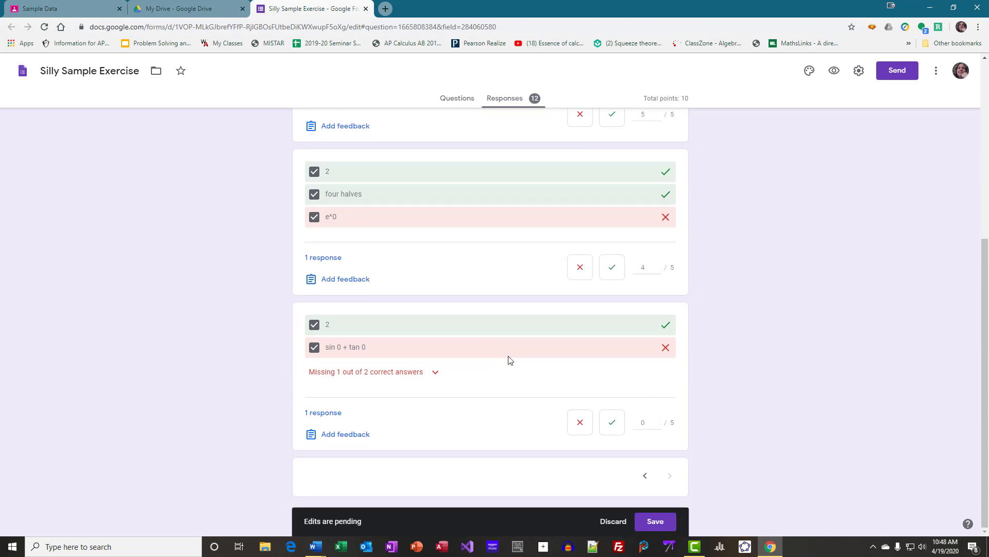
click(643, 422)
text(1)
click(656, 520)
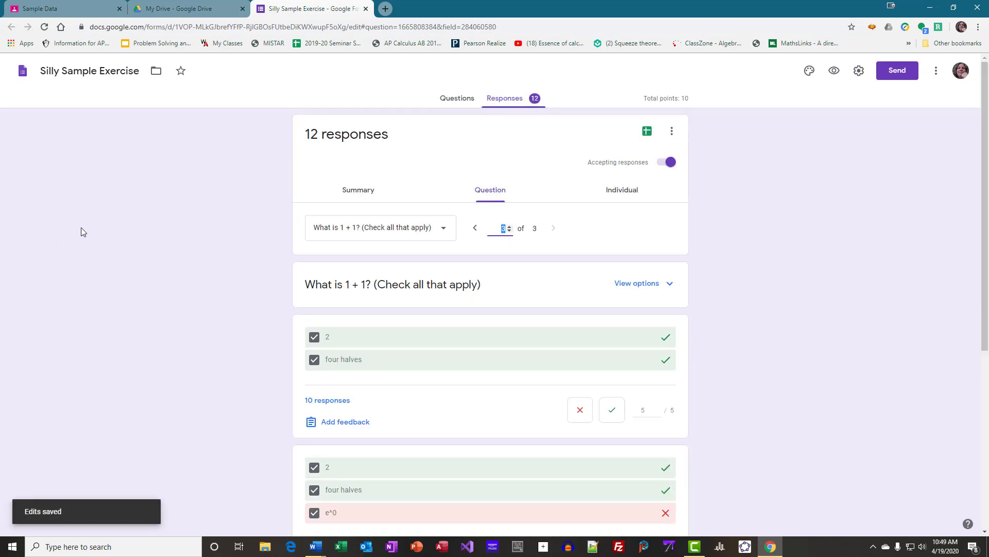
Step: Close the form, re-import the Sample Data grades in Google Classroom over the current ones, and check the students' draft grades
click(365, 9)
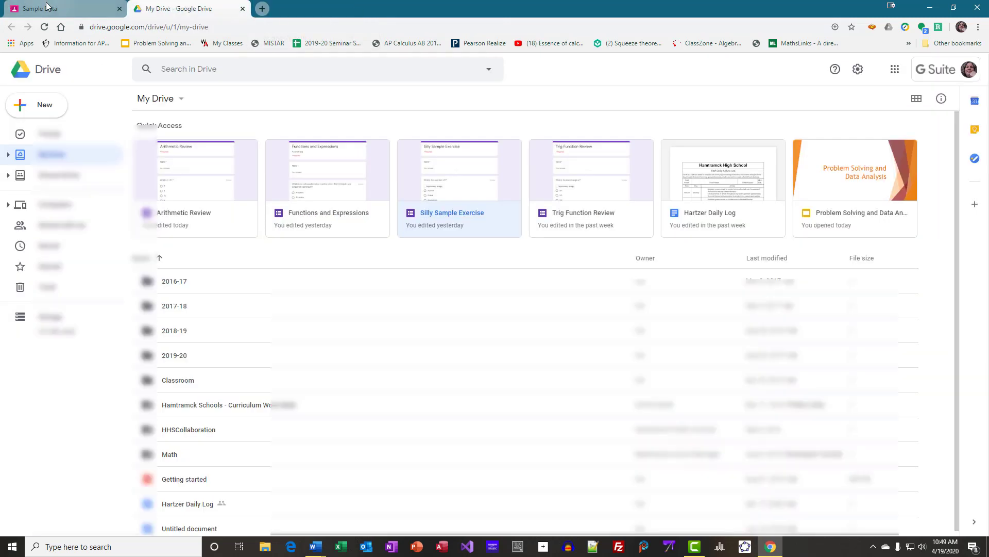
click(47, 7)
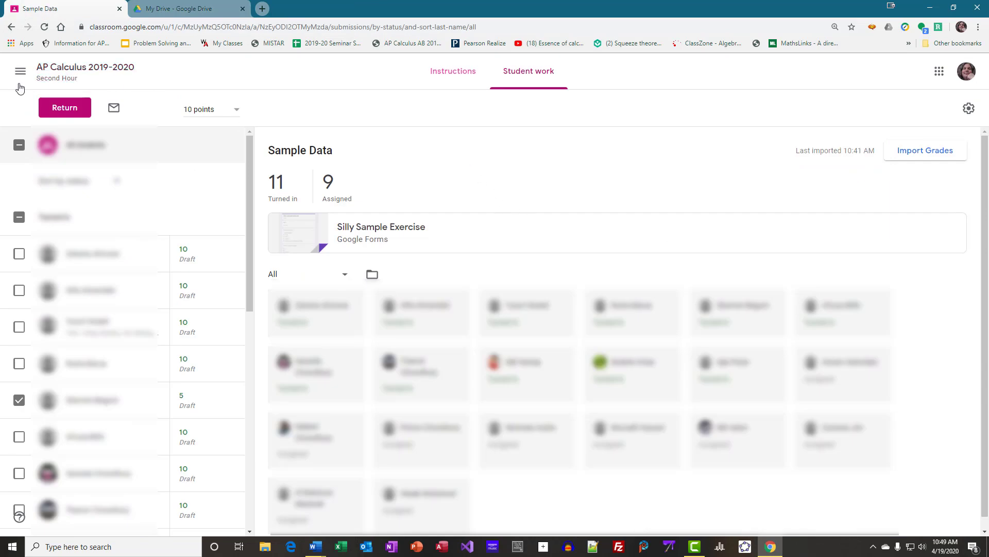
click(917, 151)
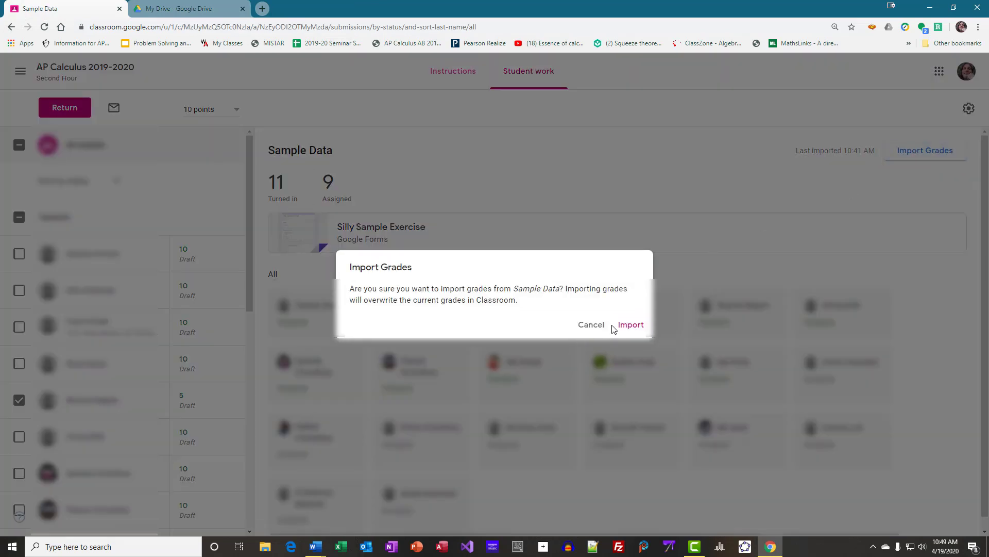
click(634, 324)
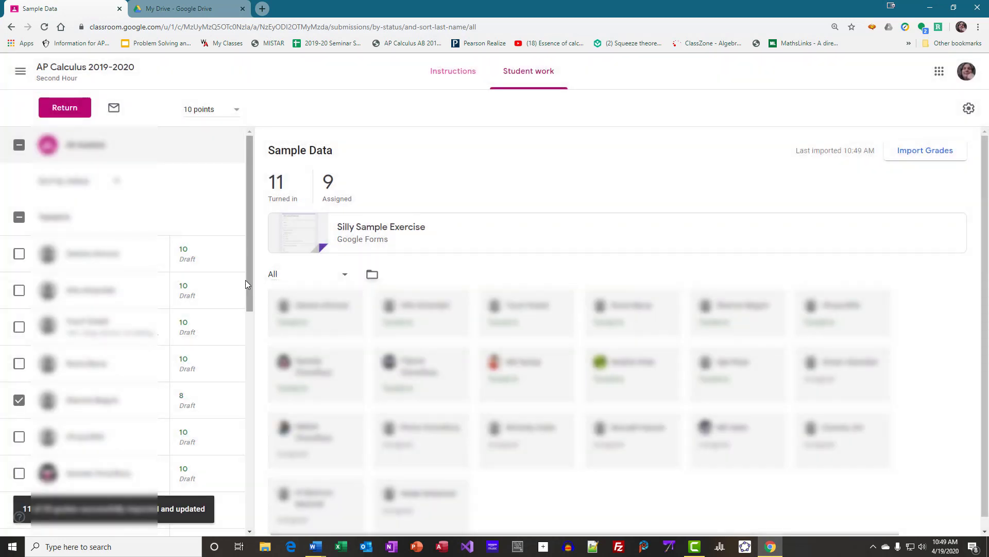
scroll(250, 284, down, 1)
scroll(260, 331, down, 3)
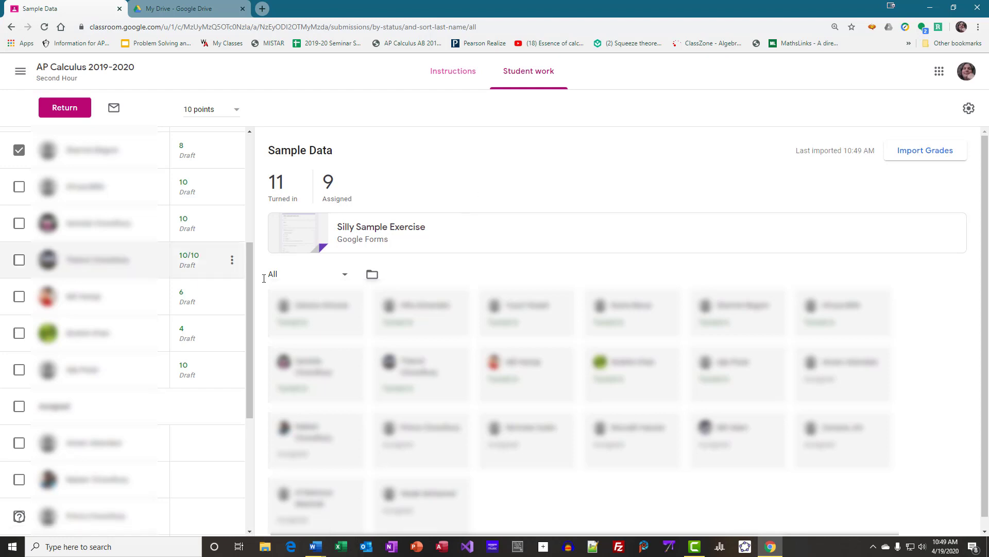
drag(252, 286, 250, 177)
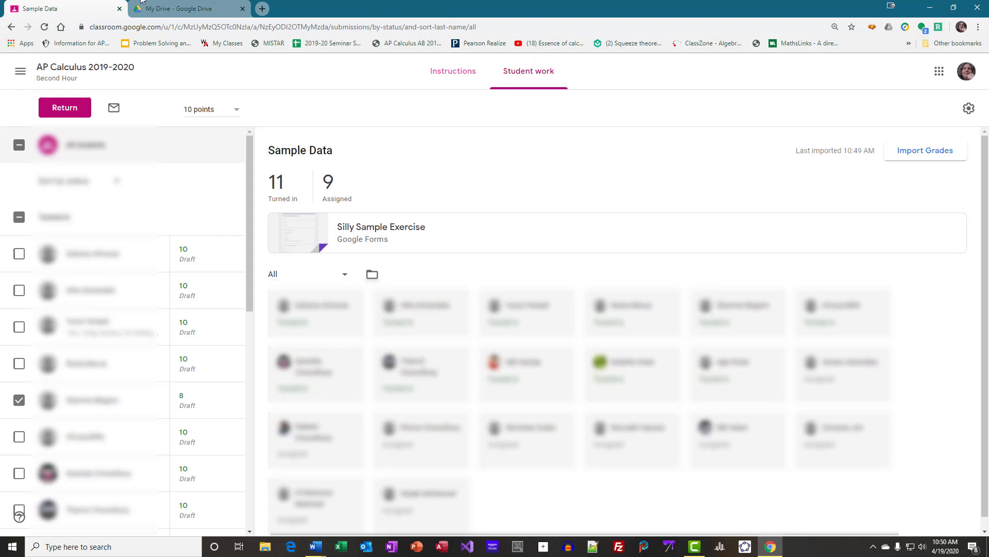
Step: Reopen the Silly Sample Exercise form from Google Drive and return to the Sample Data assignment in Google Classroom
click(164, 7)
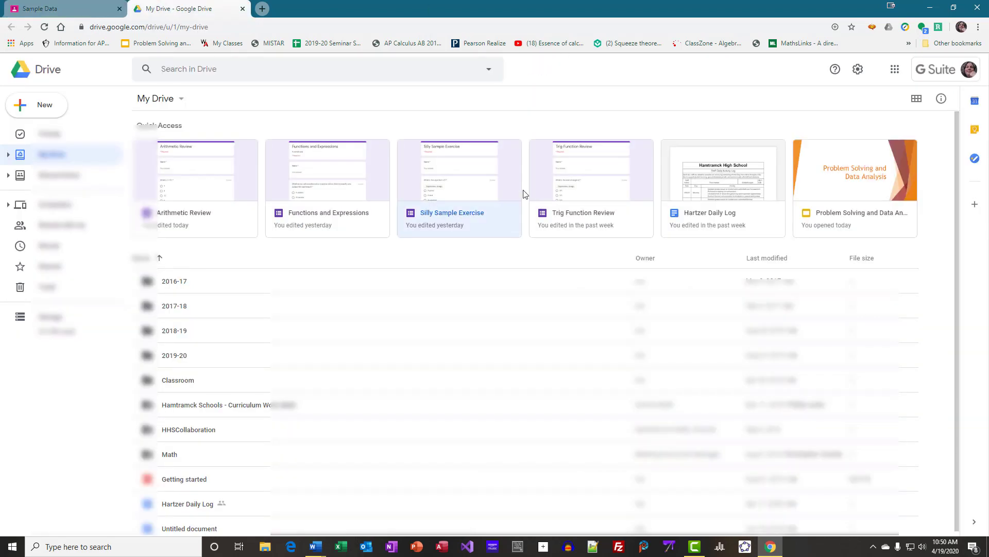
double_click(474, 175)
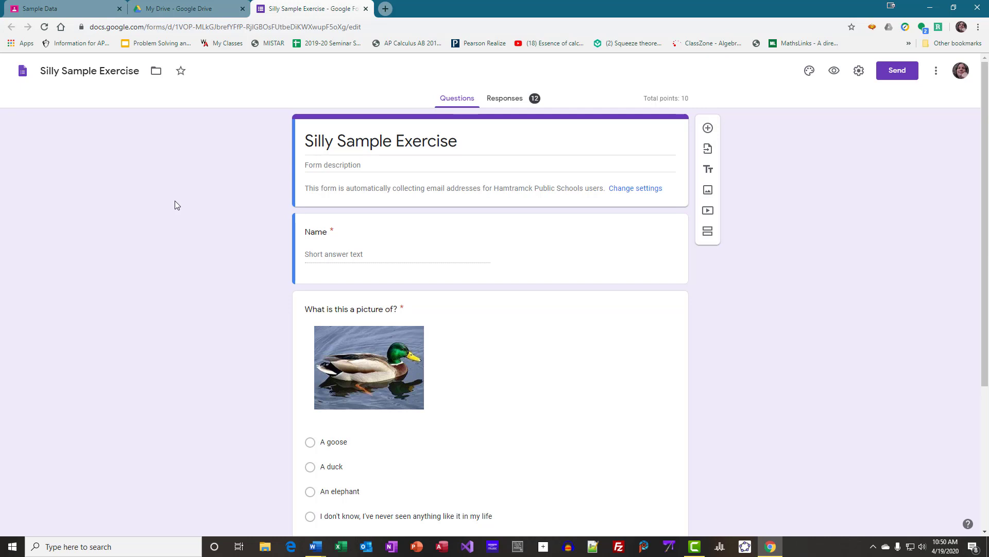
click(67, 12)
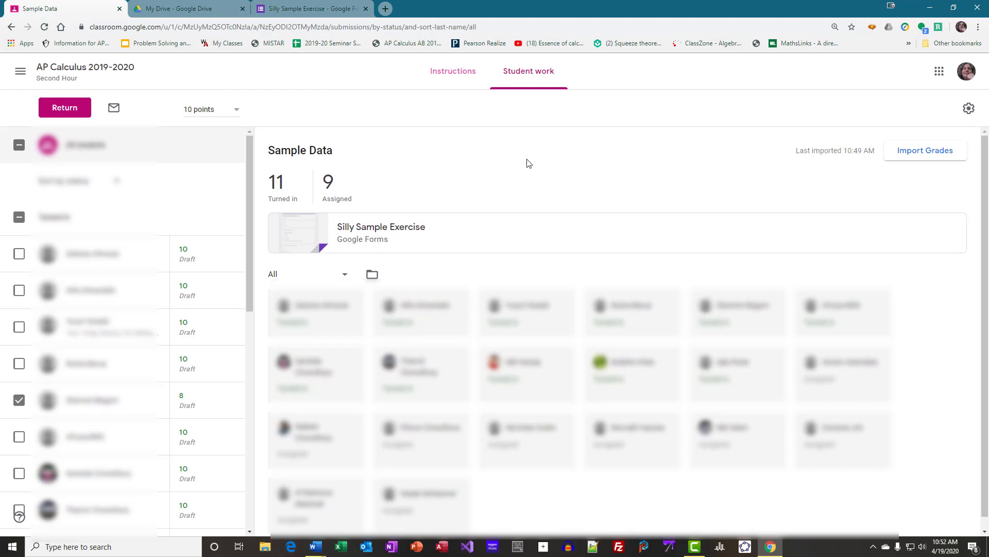
Step: Open the AP Calculus 2019-2020 class gradebook and examine the draft grades in the Sample Data column
click(95, 72)
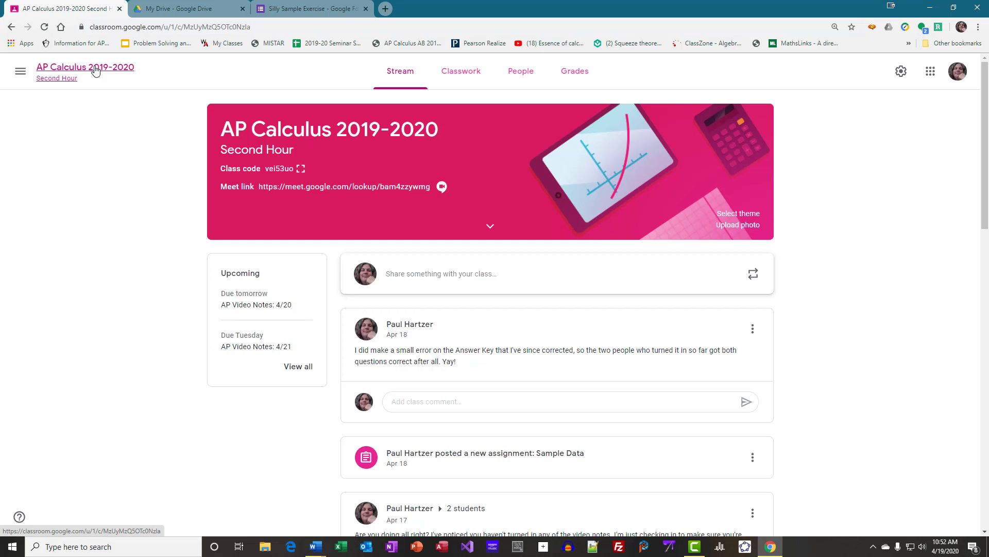
click(577, 82)
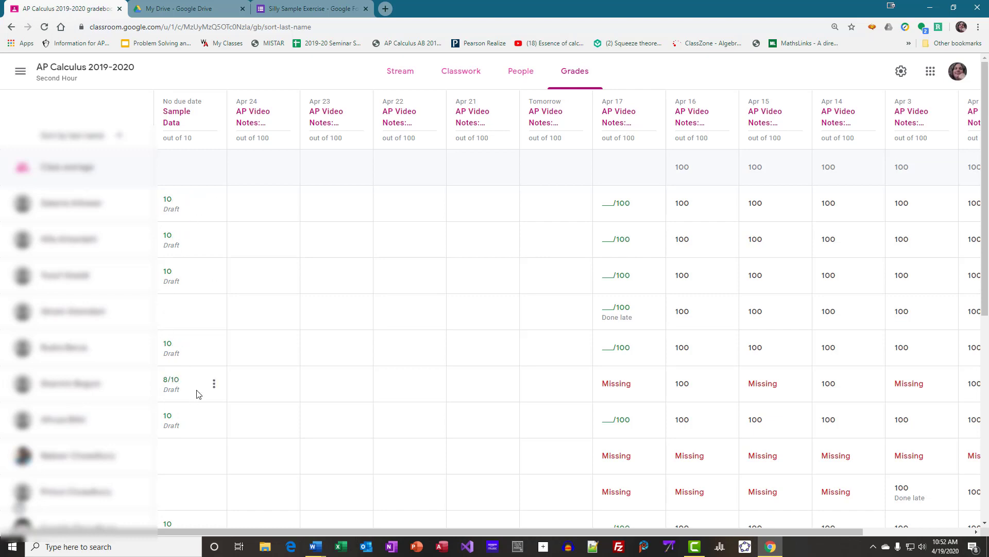
scroll(195, 382, down, 3)
scroll(191, 417, up, 2)
click(204, 278)
scroll(308, 355, down, 3)
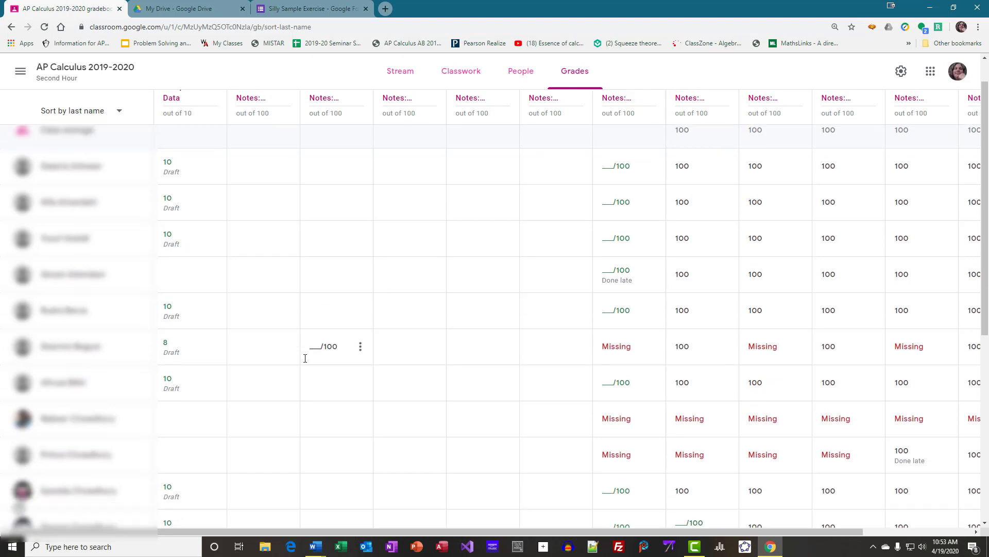
scroll(216, 449, up, 3)
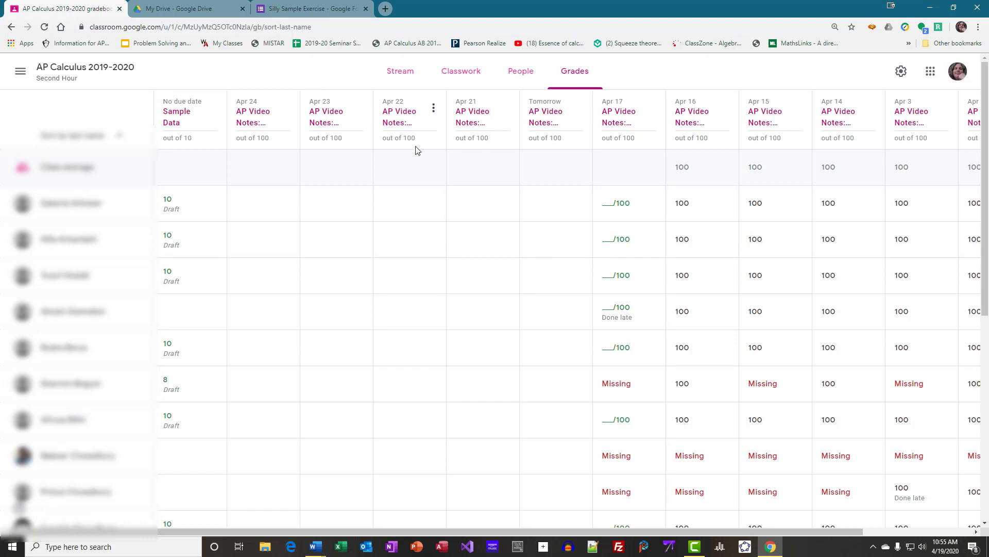
Step: Examine the grades and missing or late marks for the older AP Video Notes assignments, back to Apr 1, across all students
drag(783, 530, 894, 531)
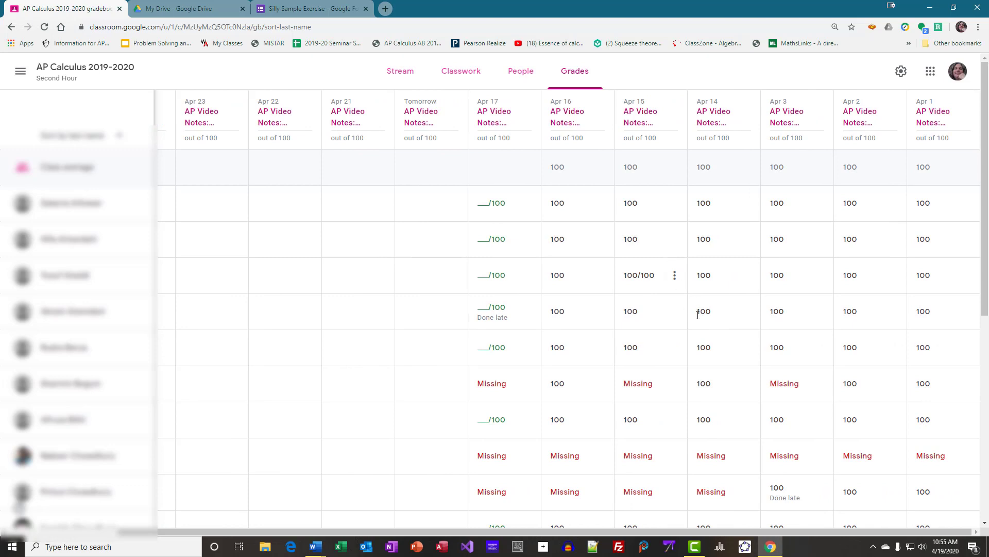
scroll(698, 314, down, 1)
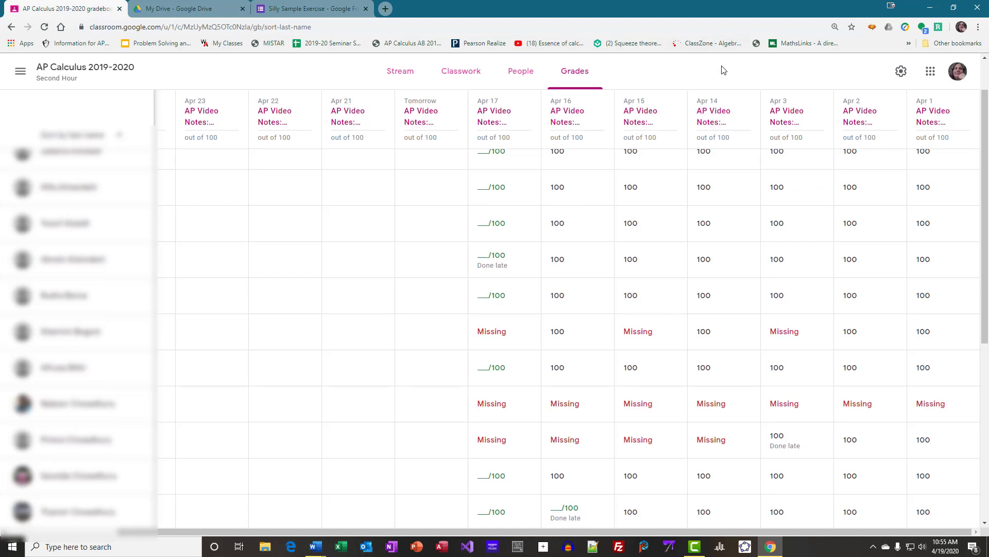
scroll(731, 93, down, 3)
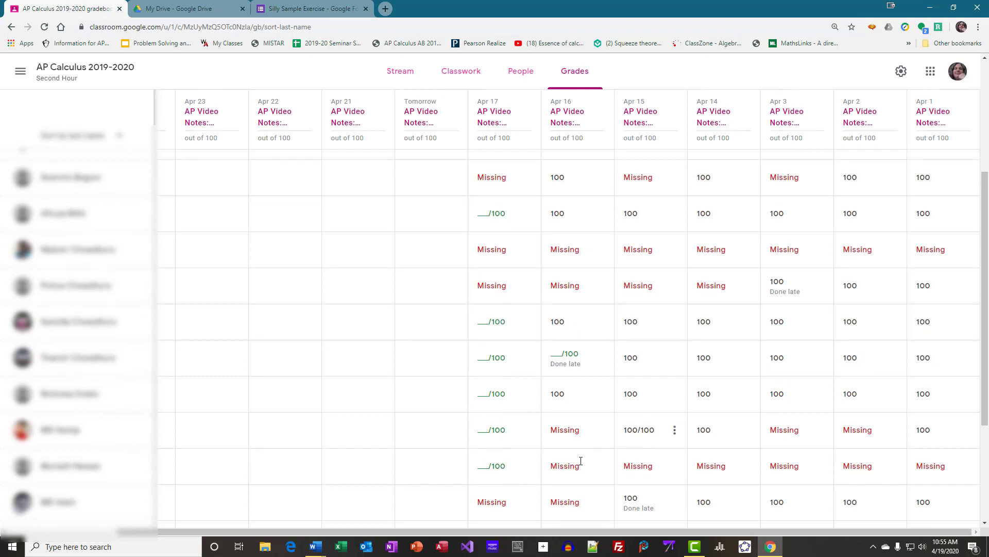
scroll(639, 443, down, 3)
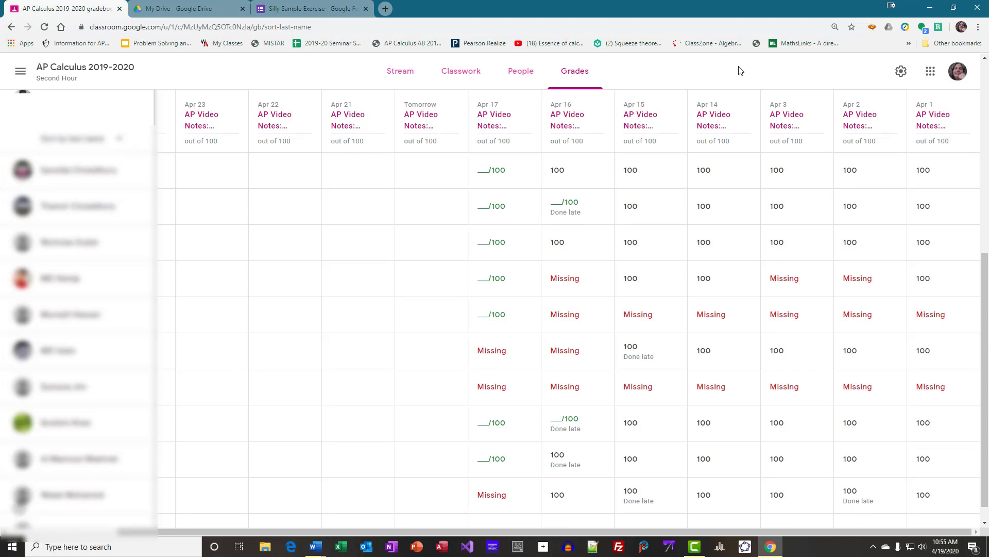
scroll(752, 152, up, 10)
scroll(772, 207, down, 10)
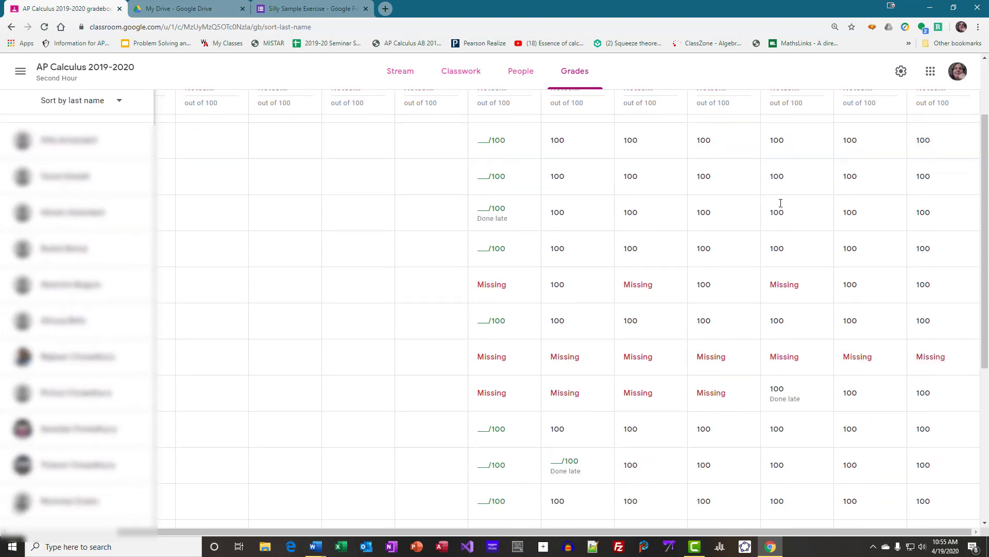
scroll(763, 264, down, 1)
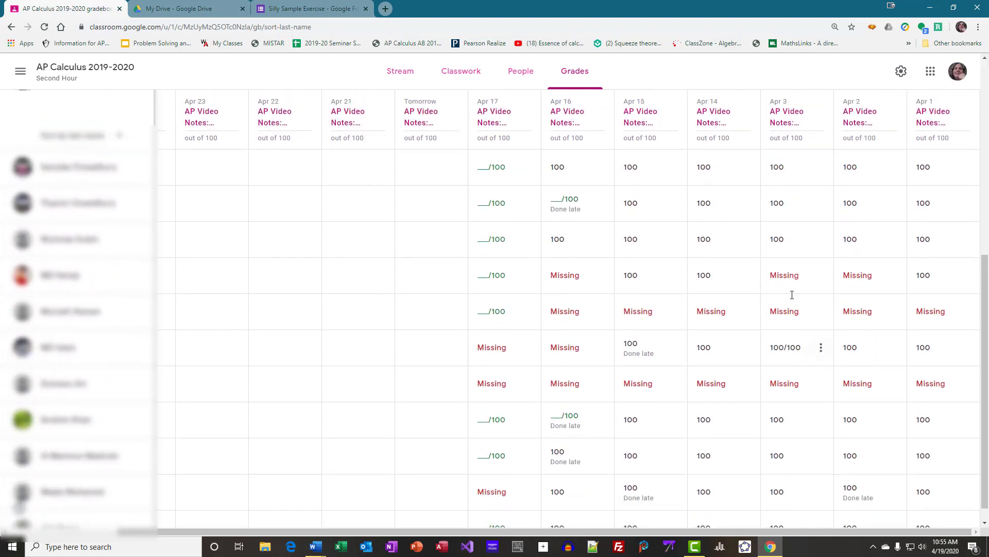